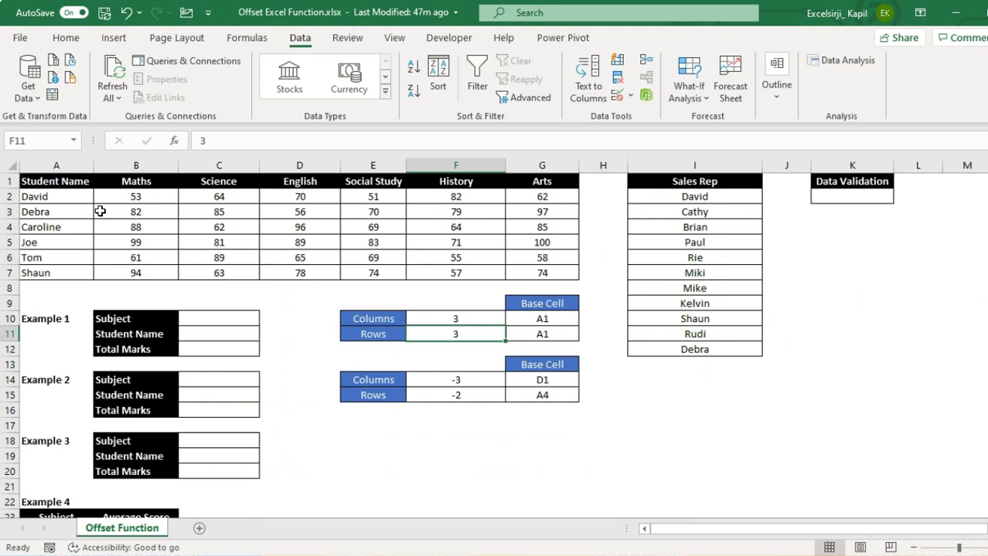
- Examine the student names in A2:A7 and the subject headers in B1:G1
click(62, 185)
key(Down)
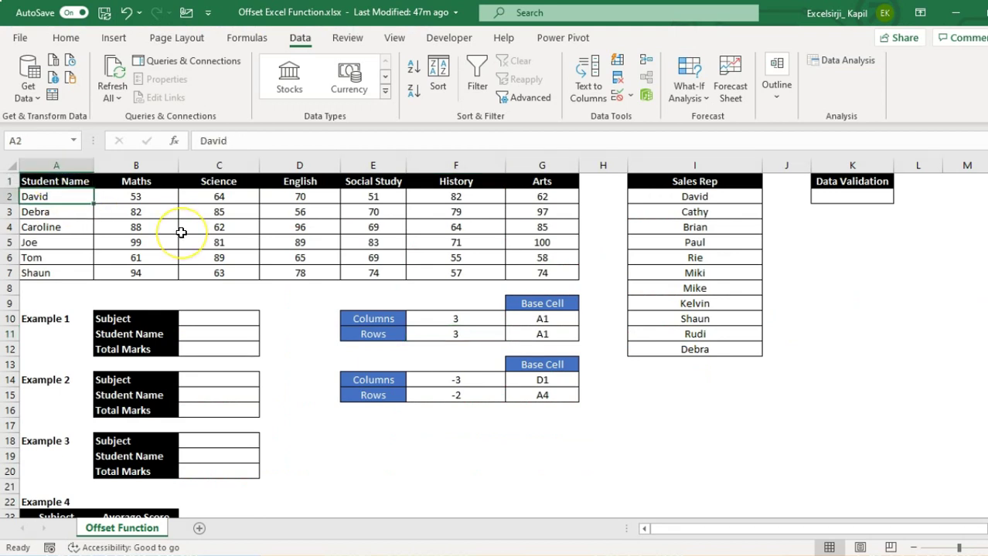
key(shift+Down)
key(shift+Down)
key(shift+Down)
key(shift+Down)
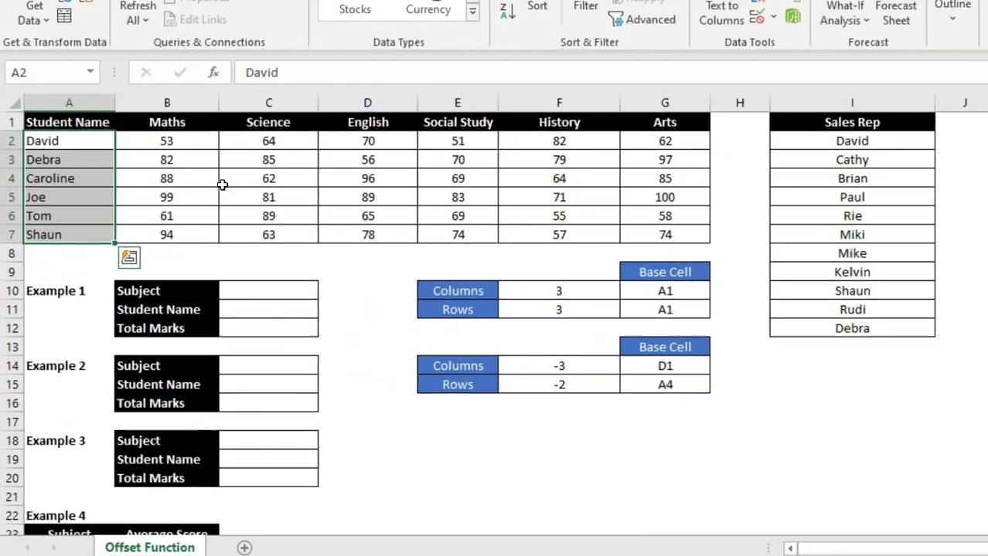
key(Up)
key(Right)
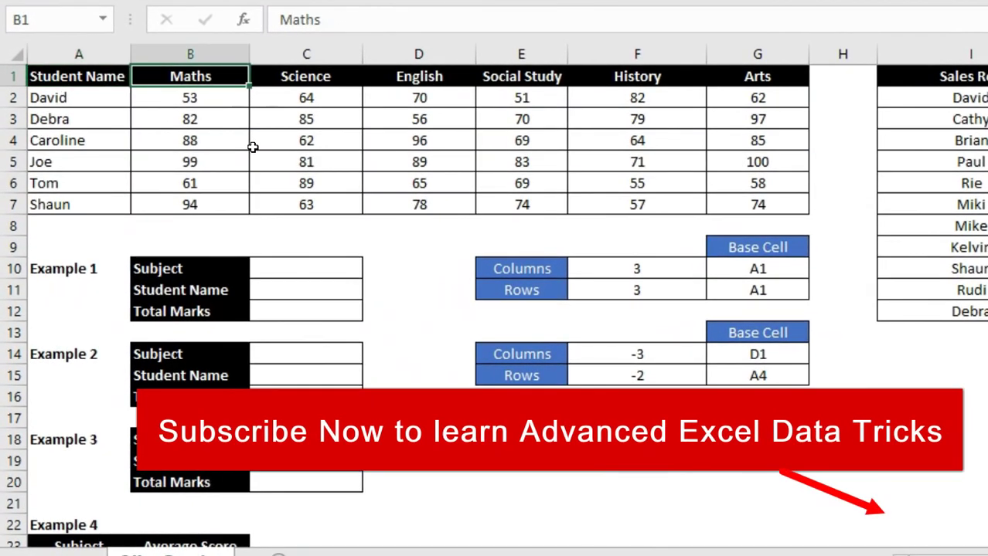
key(shift+Right)
key(shift+Right)
key(shift+Right)
key(shift+Right)
key(shift+Right)
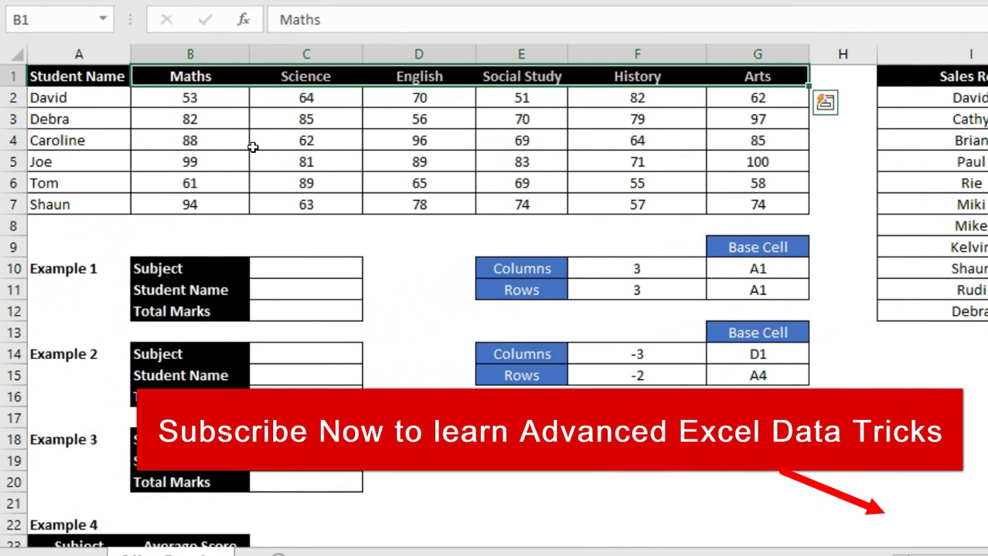
- Examine the block of students' marks in B2:G7
key(Down)
key(shift+Right)
key(shift+Right)
key(shift+Right)
key(shift+Right)
key(shift+Right)
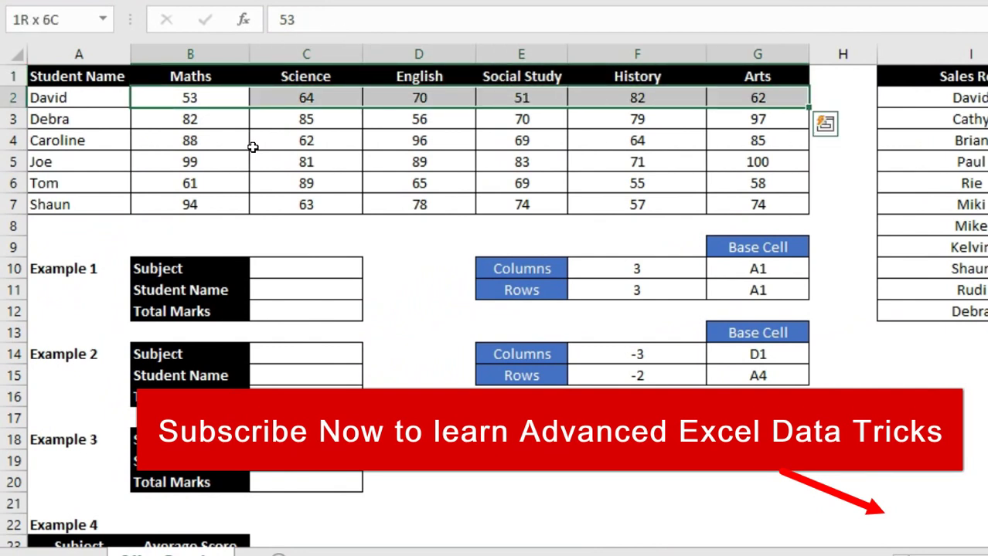
key(shift+Down)
key(shift+Down)
key(shift+Down)
key(shift+Down)
key(shift+Down)
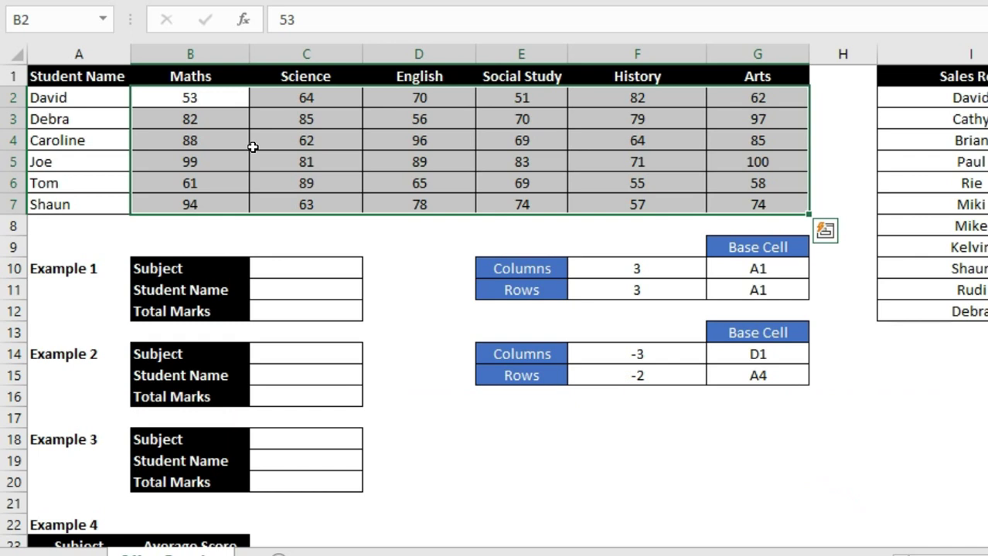
- Enter =OFFSET($A$1,0,F10) in C10 to return Example 1's subject from the Columns value
click(261, 277)
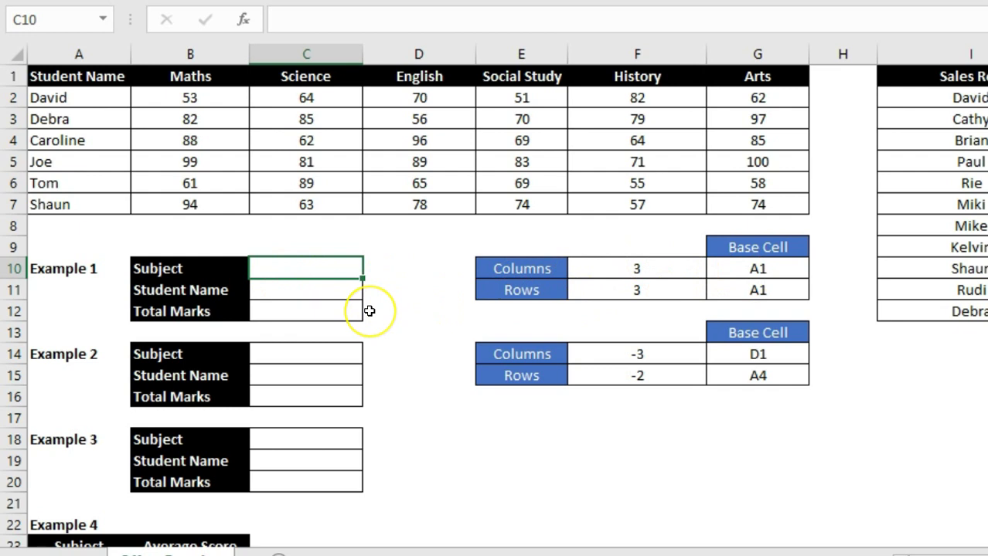
text(=offset()
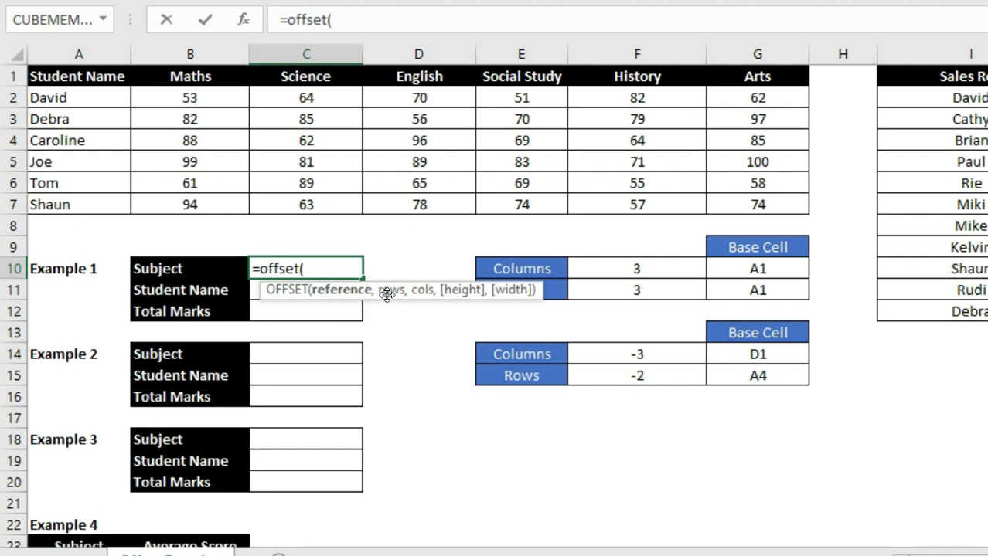
click(421, 298)
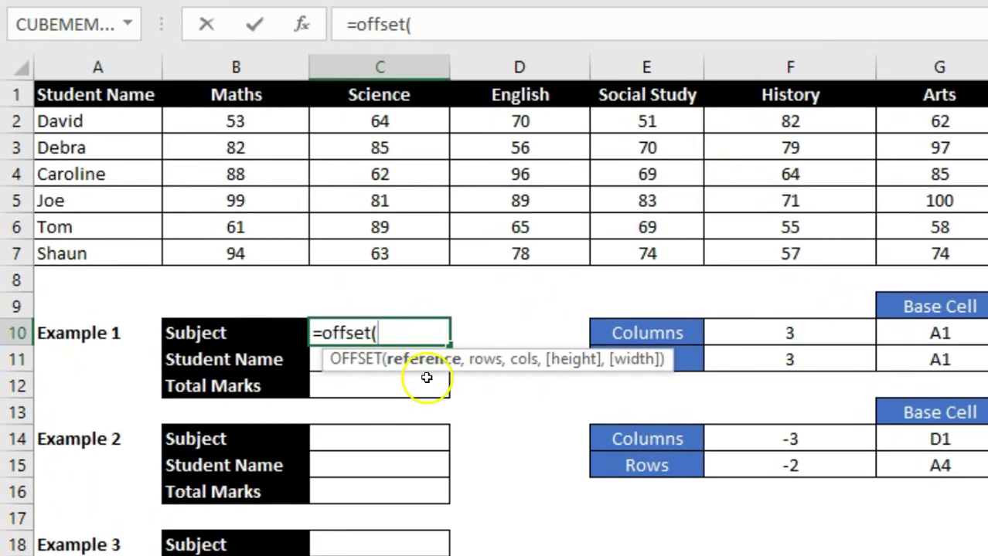
click(125, 97)
key(F4)
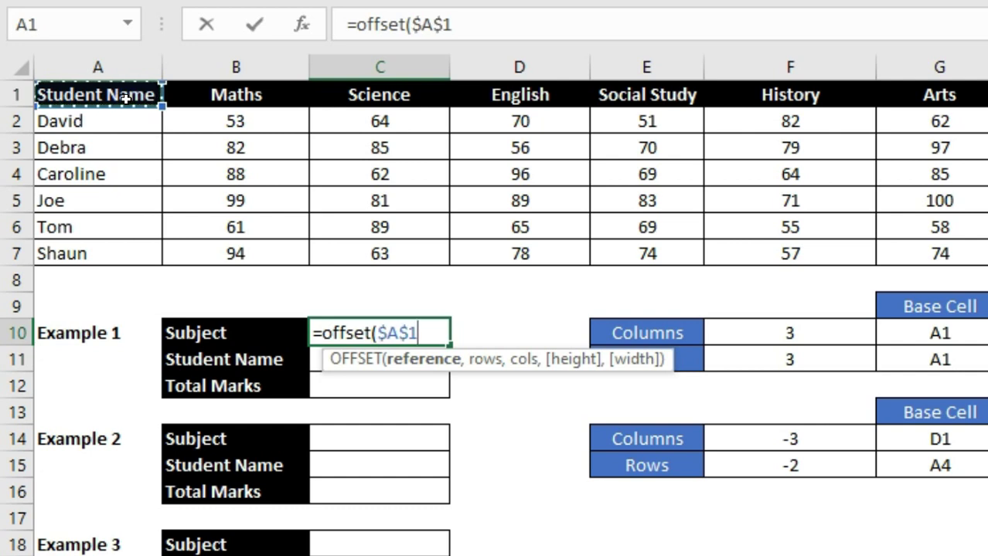
text(,)
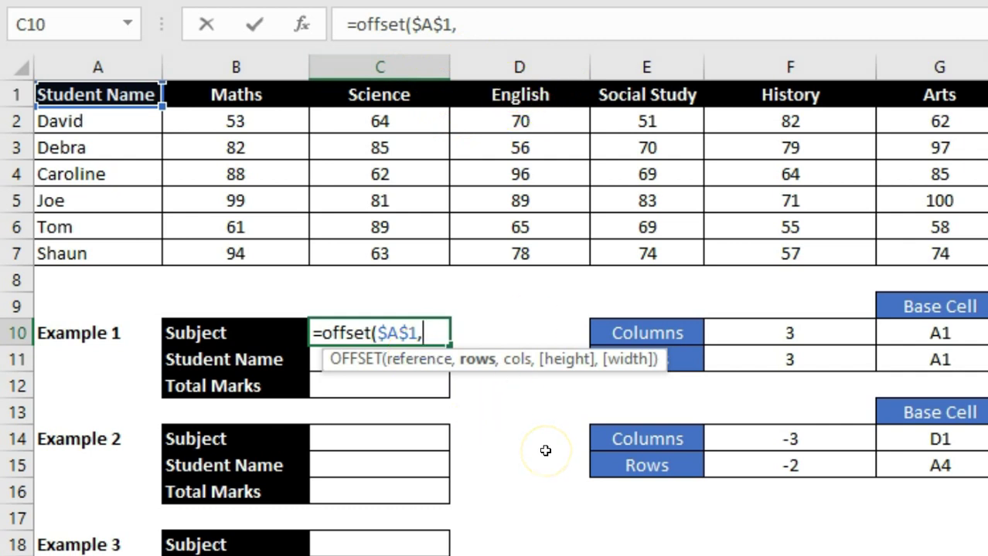
text(0)
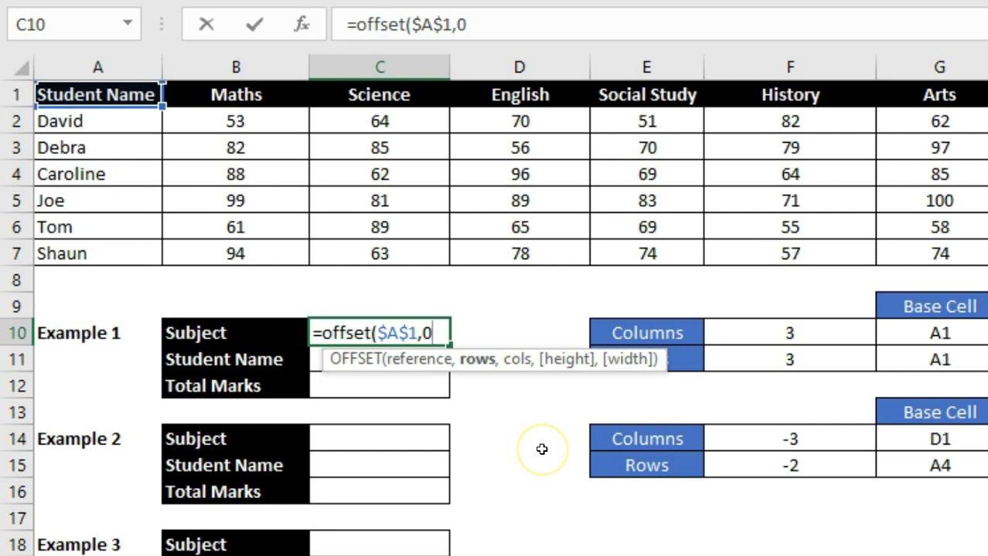
text(,)
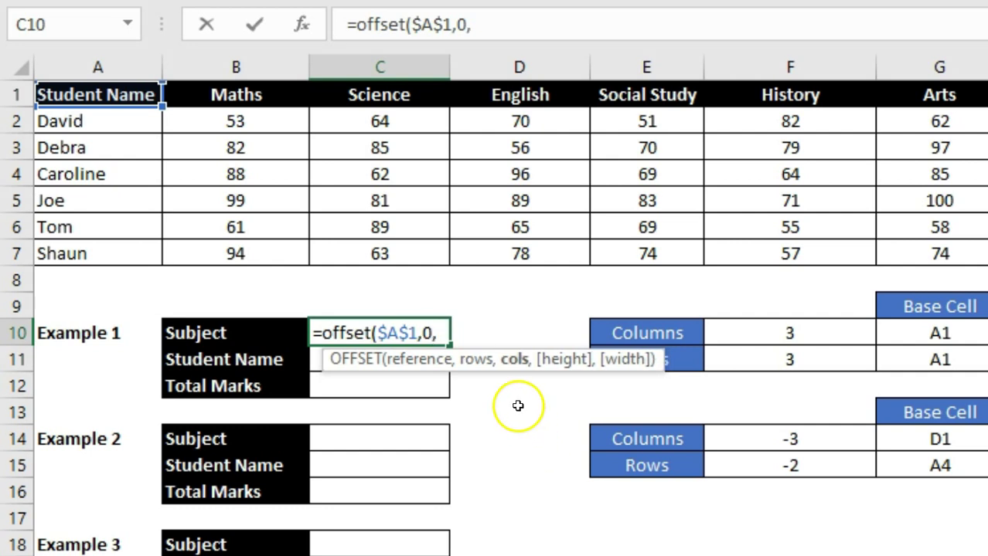
click(739, 329)
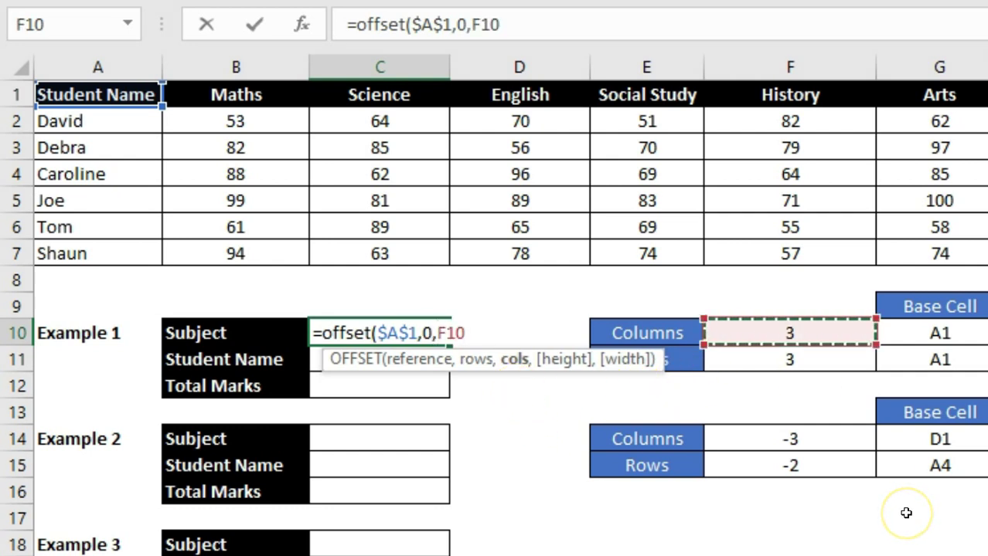
text())
key(Return)
key(Up)
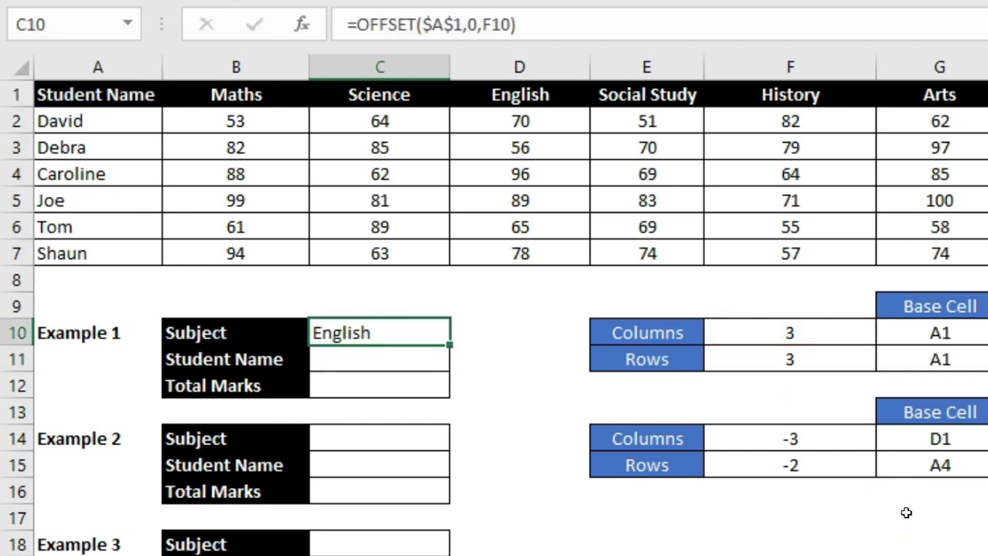
- Set Example 1's Columns value in F10 to 4 and check the Subject formula in C10 against the header row
click(810, 334)
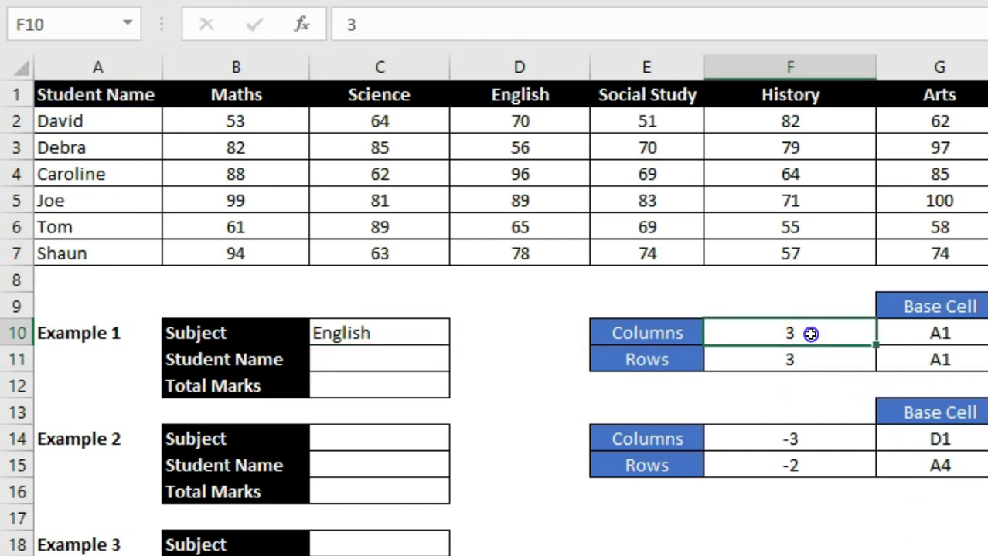
text(4)
key(Return)
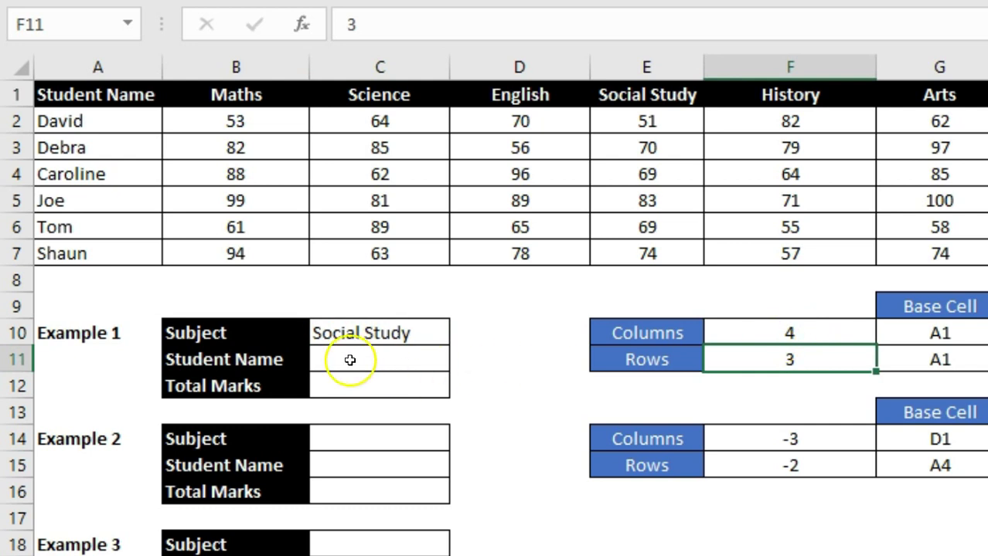
click(364, 333)
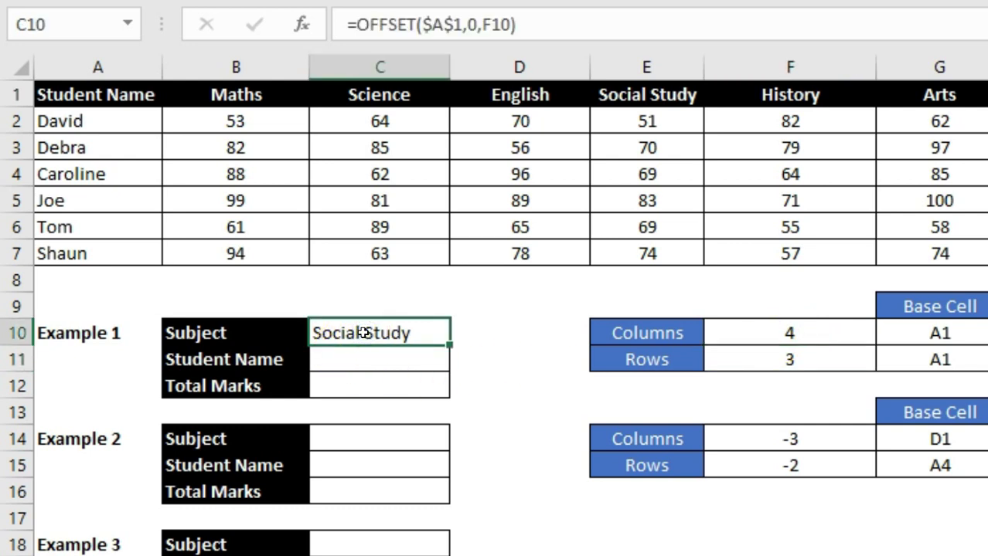
drag(463, 25, 430, 25)
click(448, 25)
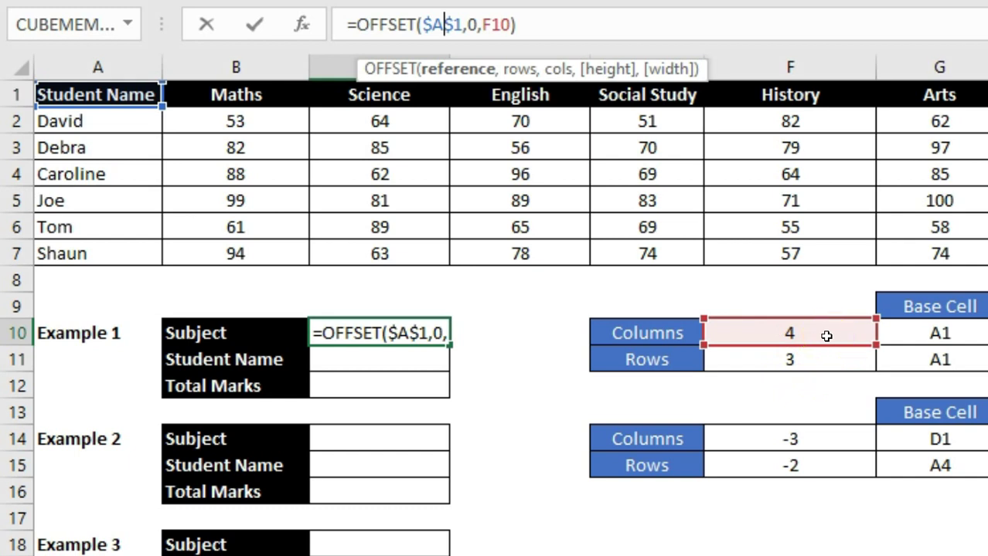
key(ctrl+Return)
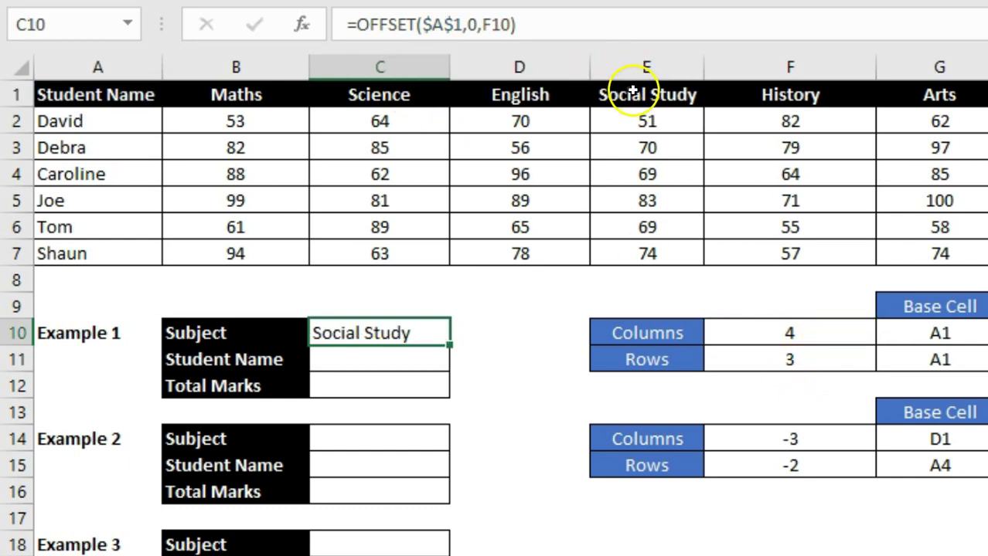
click(634, 95)
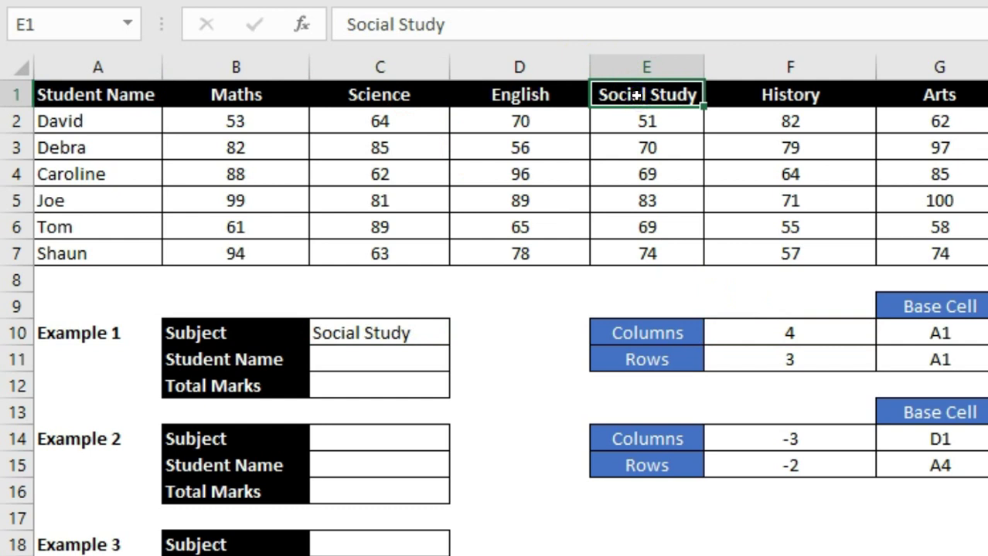
- Enter =OFFSET(A1,F11,0) in C11 to return Example 1's student name, and check it against base cell A1
click(379, 359)
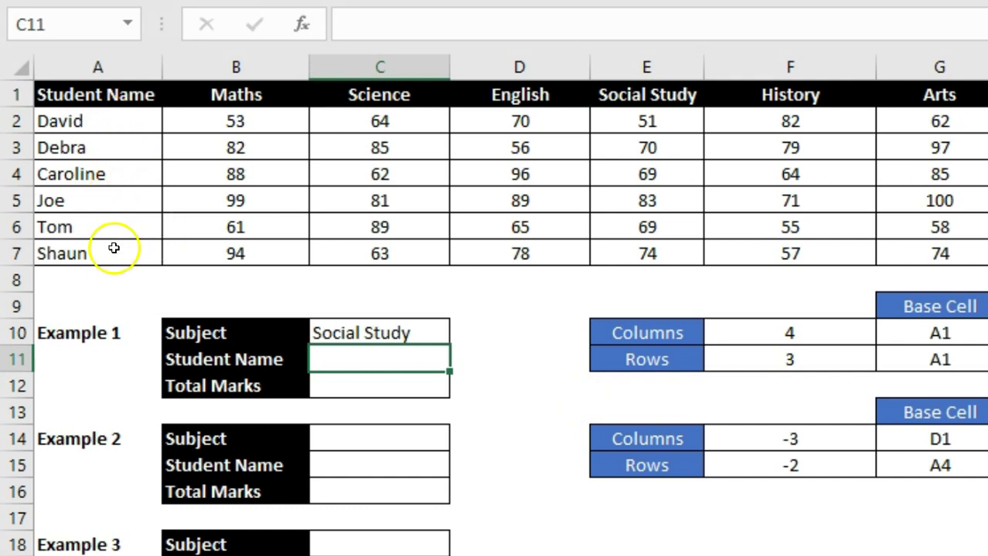
text(=offset()
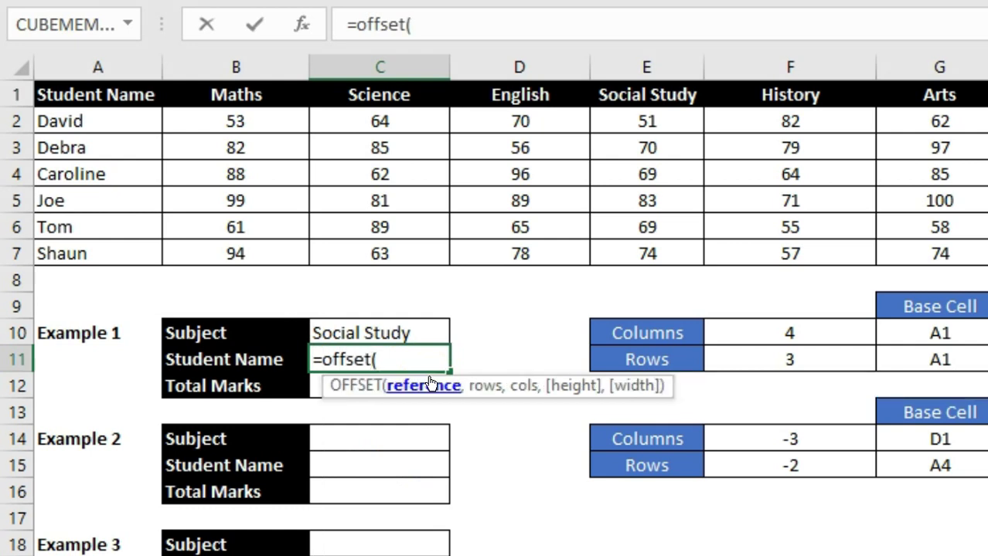
click(87, 95)
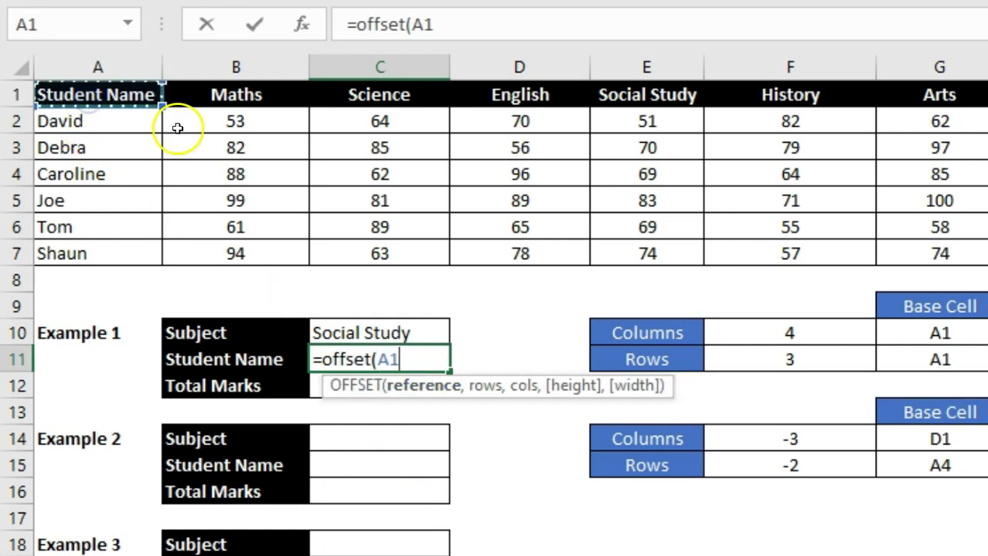
text(,)
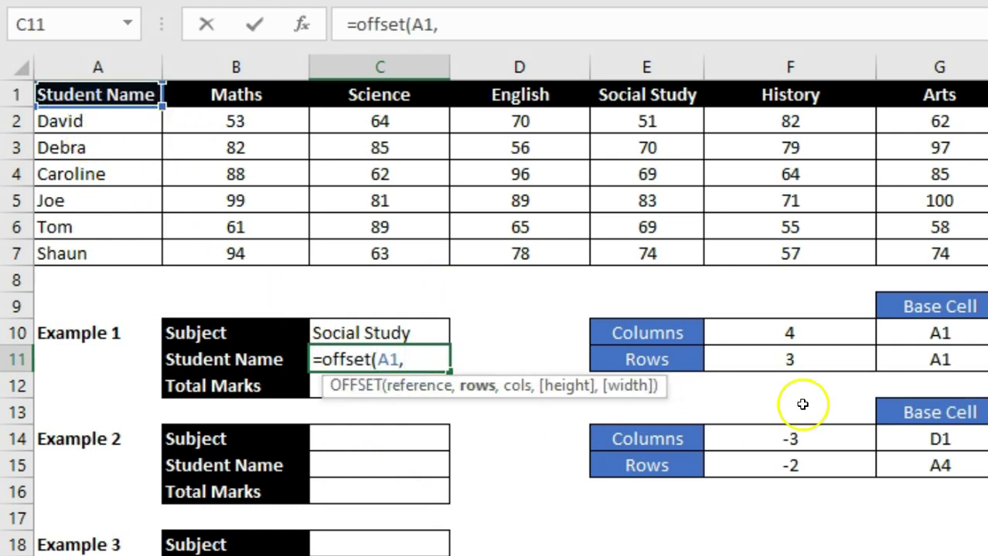
click(844, 361)
text(,)
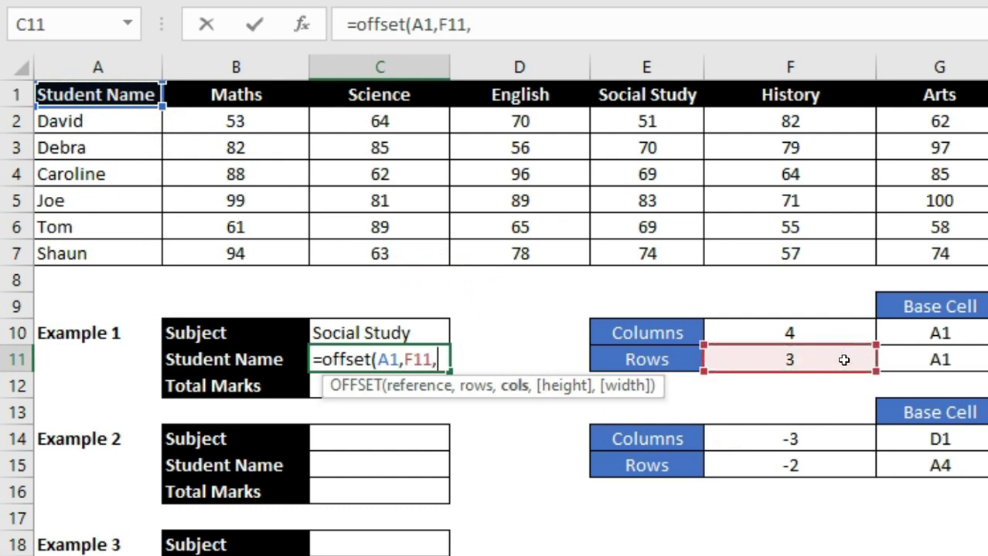
text(0)
key(Return)
key(Up)
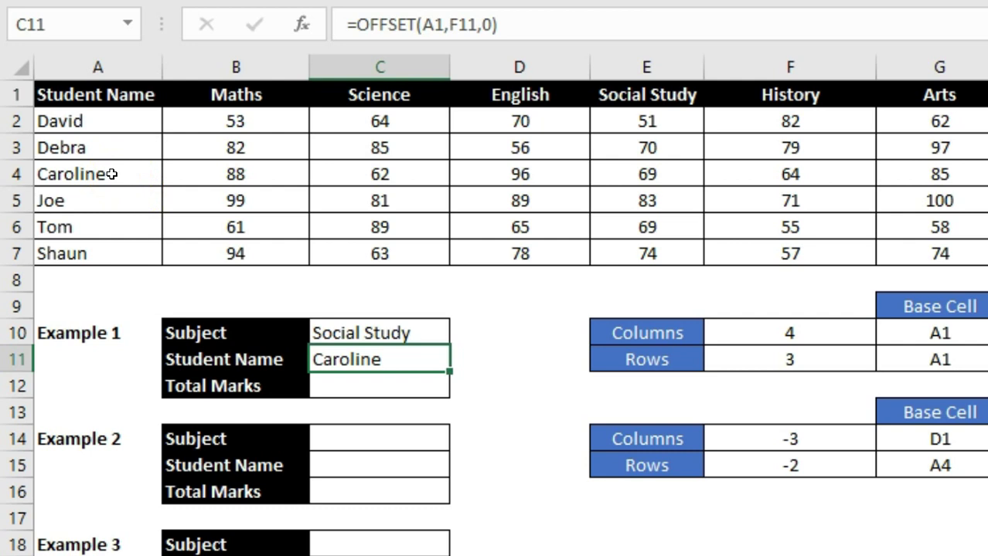
click(79, 94)
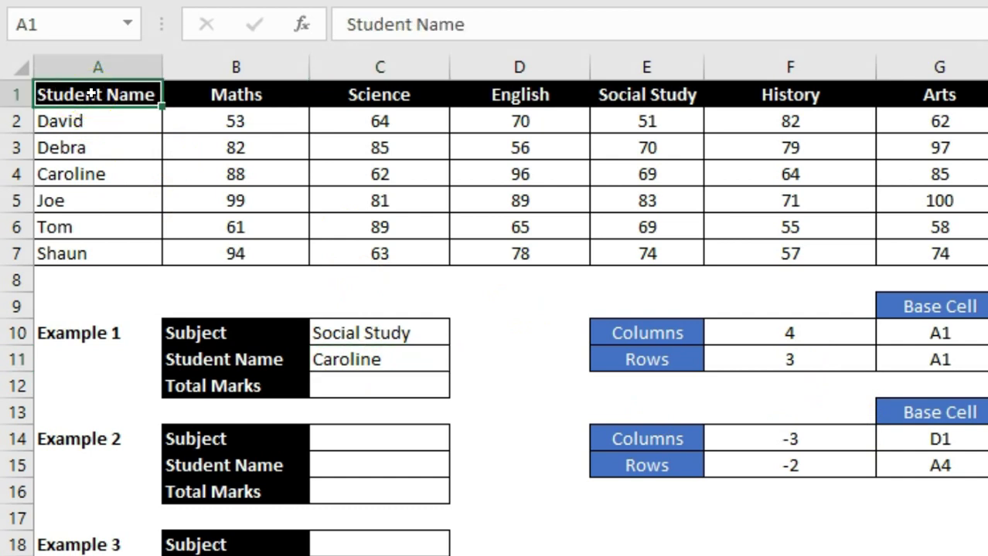
click(389, 370)
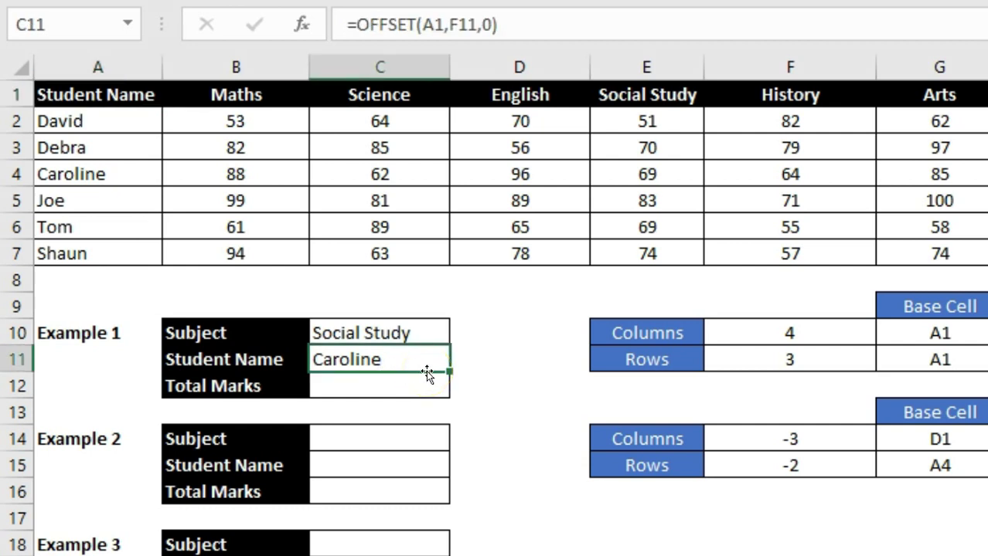
- Enter =OFFSET($A$1,F11,F10) in C12 to return Example 1's total marks, and check it against E4 in the score table
click(392, 381)
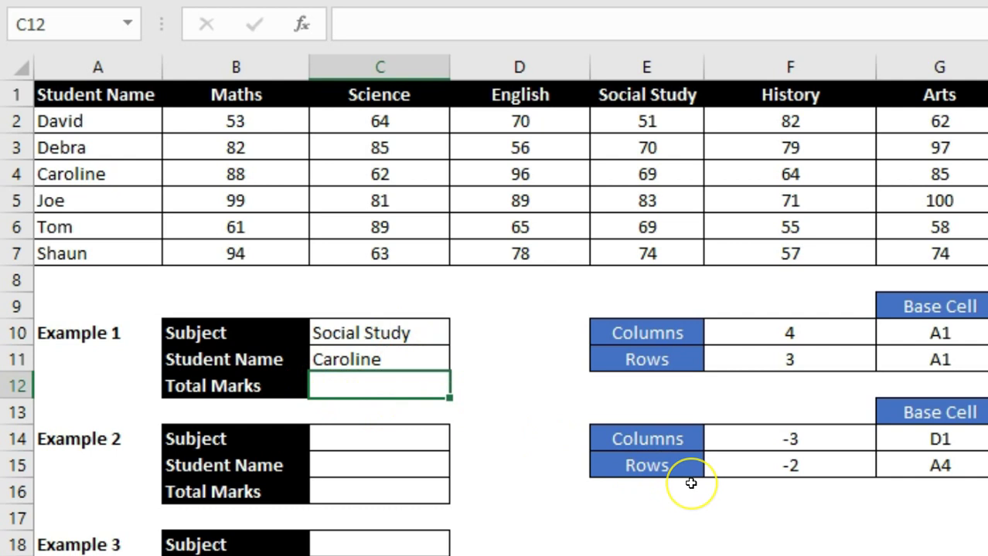
text(offset()
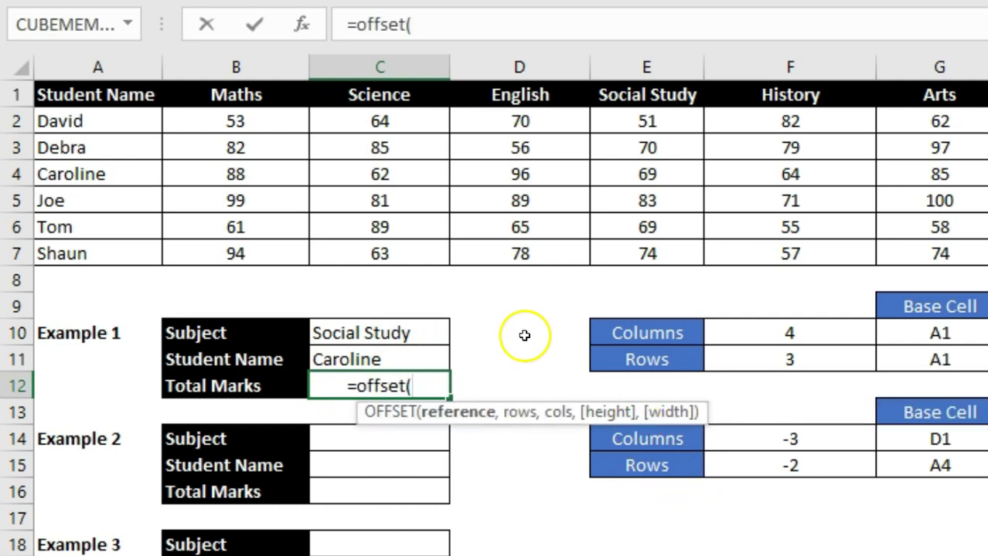
click(113, 93)
key(F4)
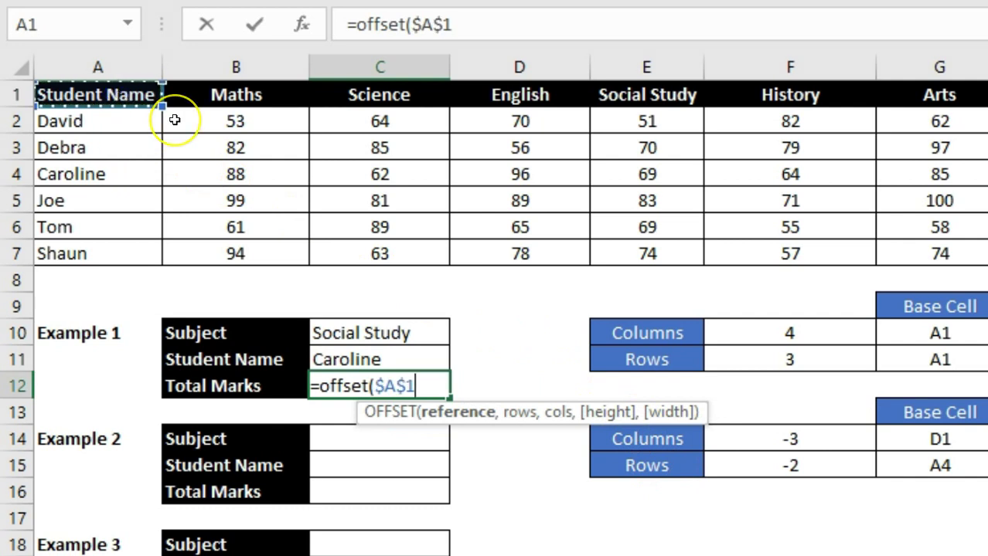
text(,)
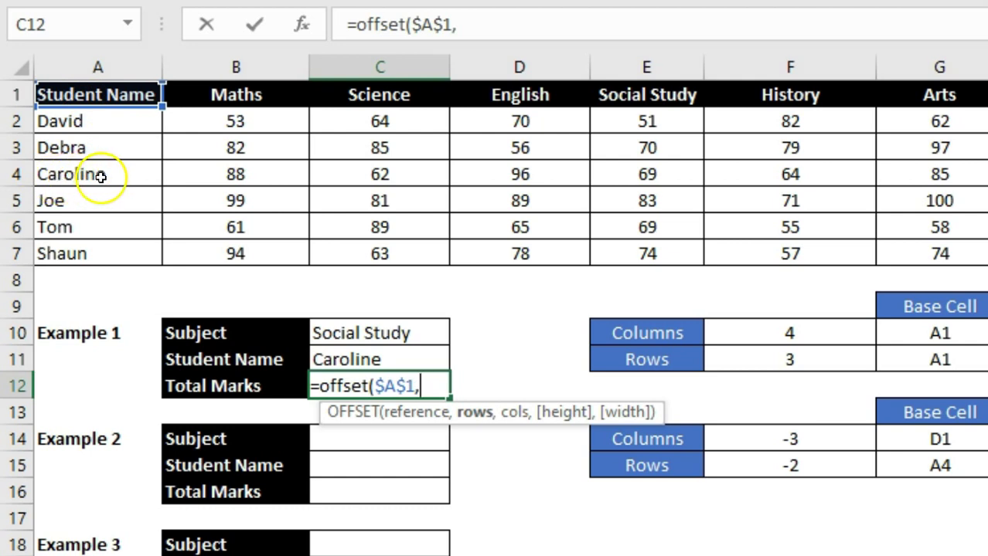
click(803, 357)
text(,)
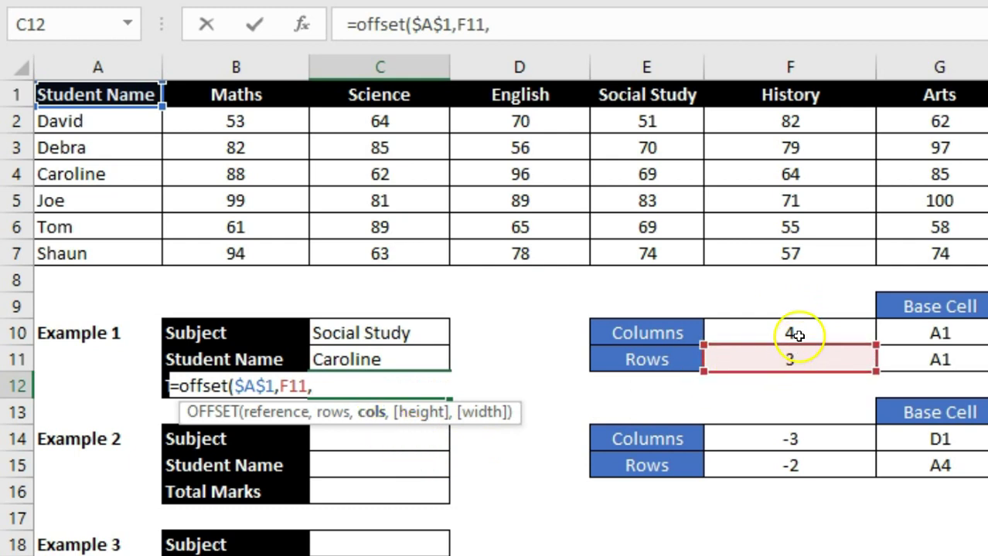
click(796, 335)
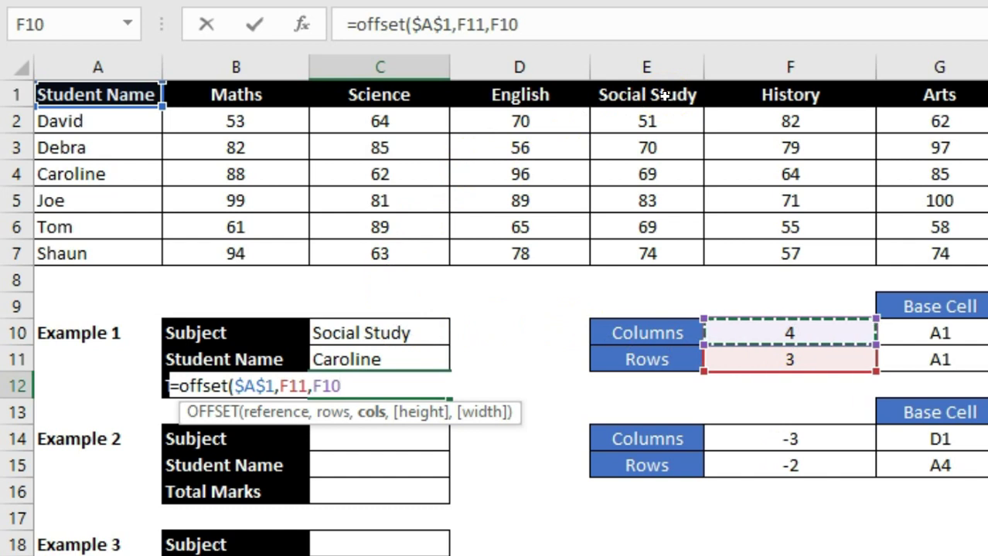
key(Return)
key(Up)
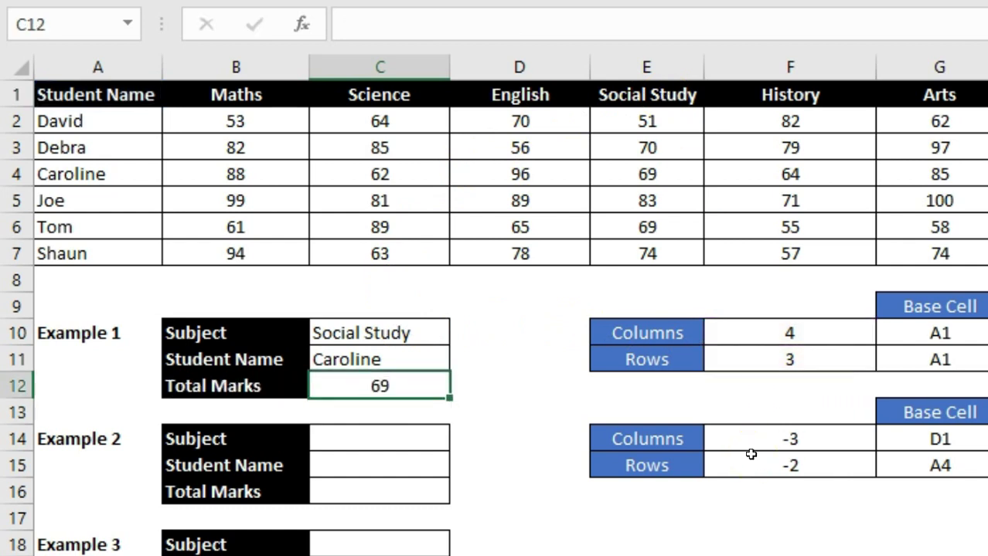
click(643, 175)
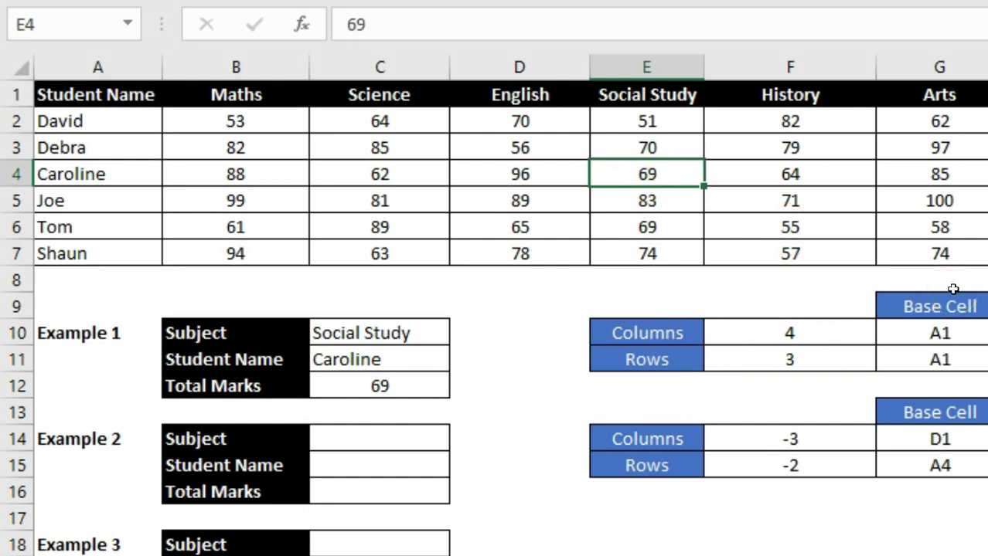
- Enter =OFFSET($D$1,0,F14) in C14 to return Example 2's subject from base cell D1
click(411, 431)
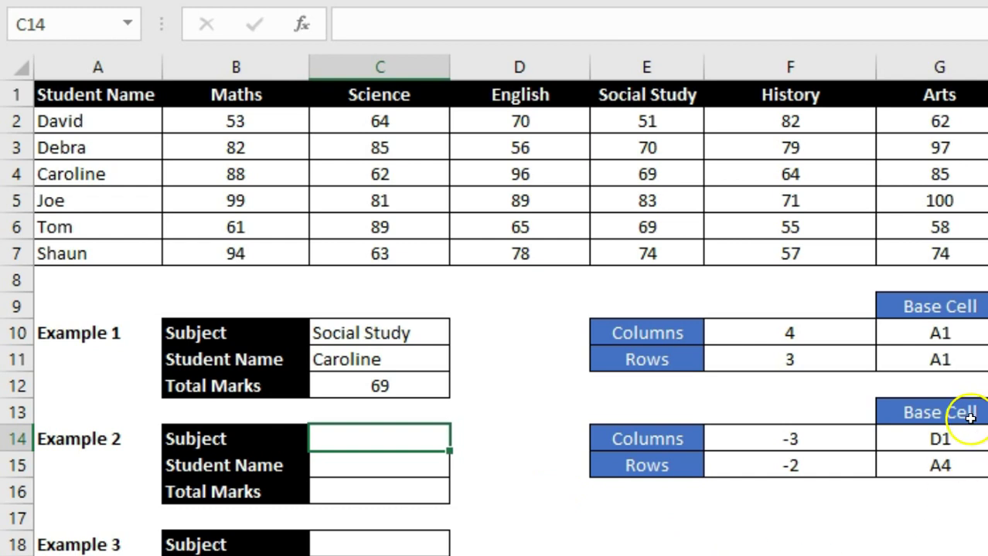
text(=)
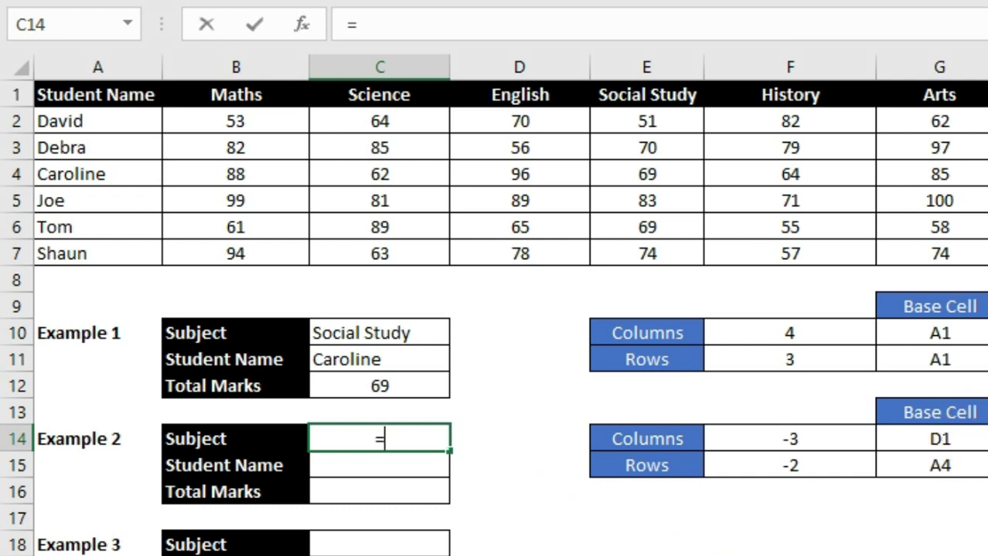
text(offset()
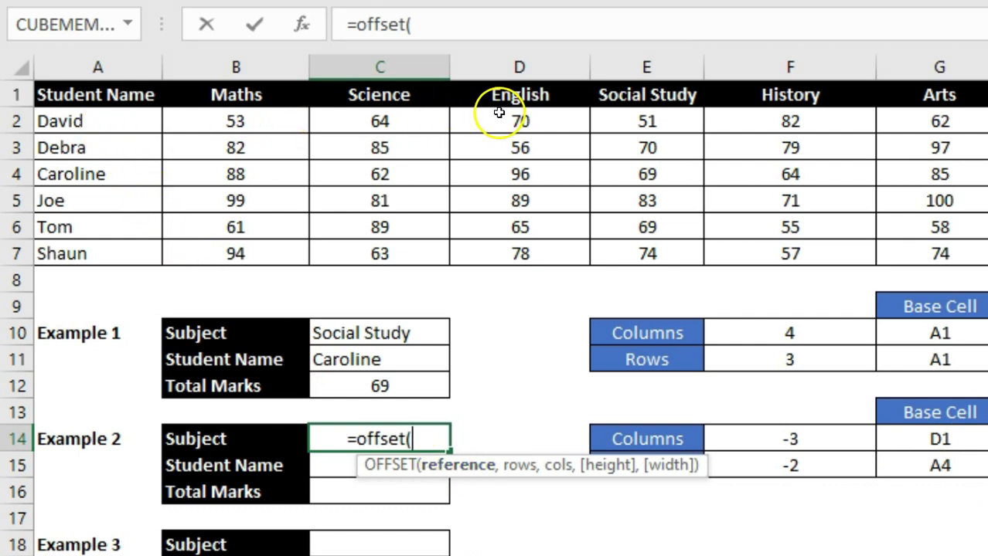
click(533, 95)
key(F4)
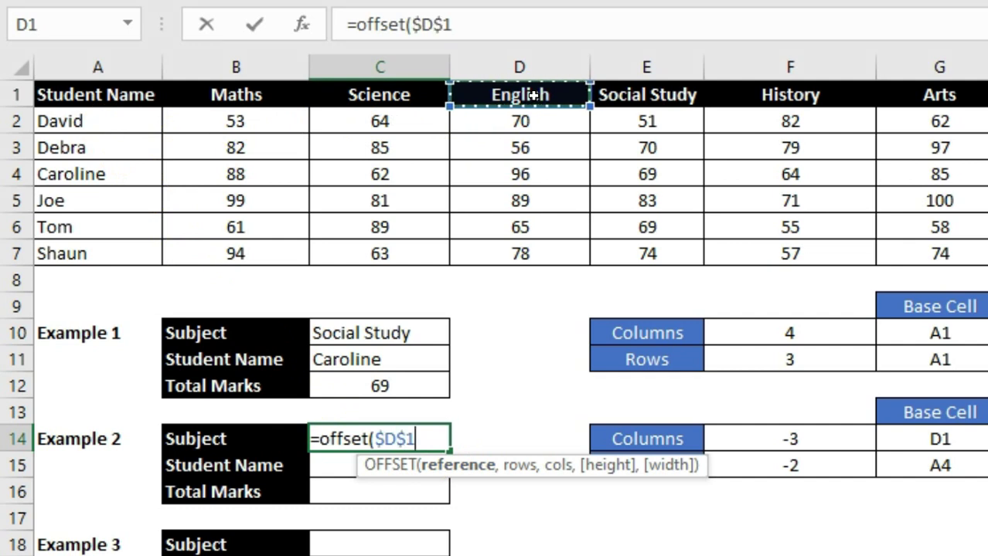
text(,)
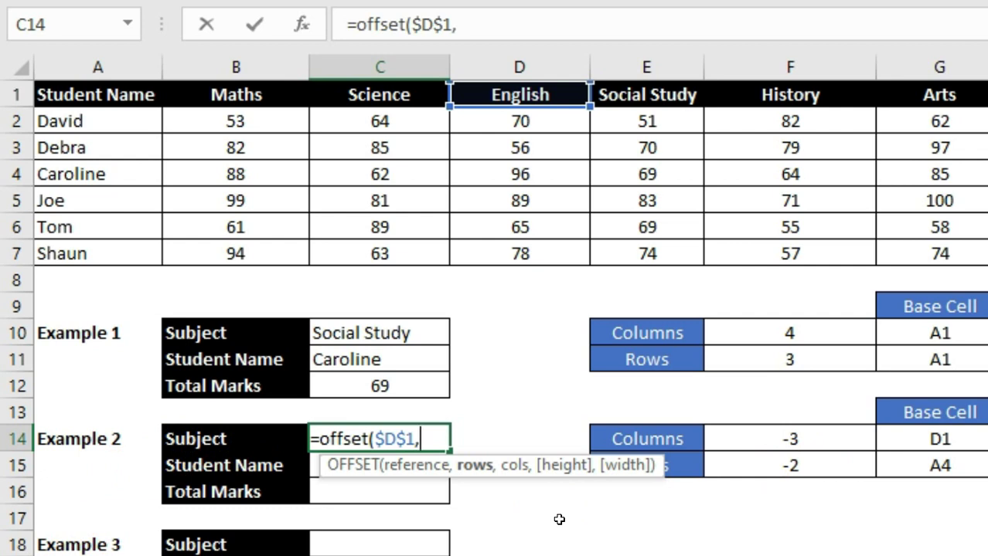
text(,)
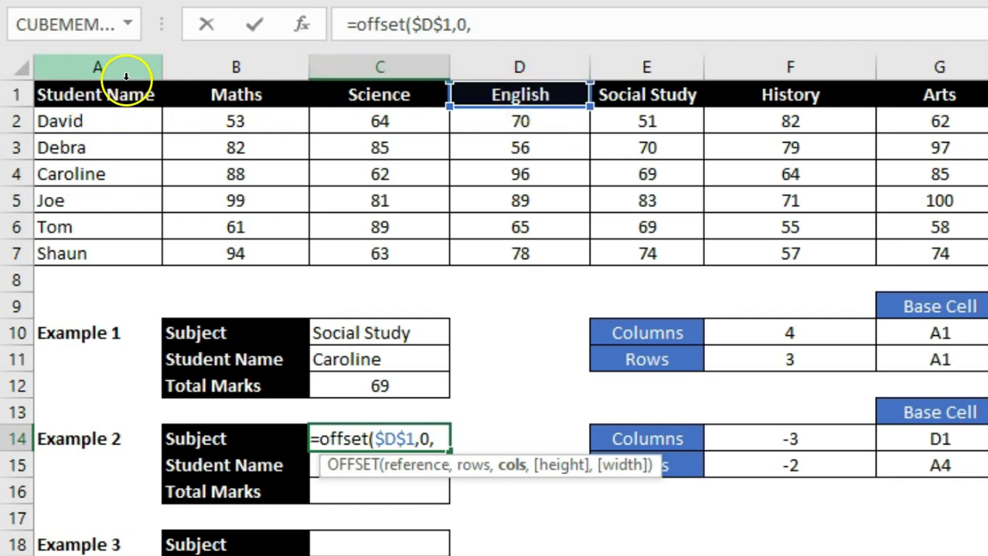
click(831, 439)
key(Return)
key(Up)
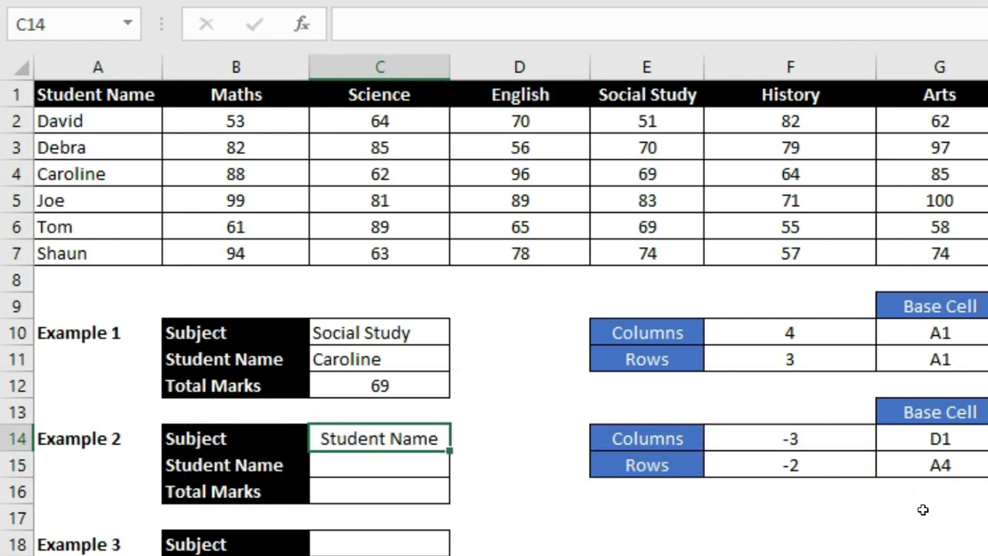
- Set Example 2's Columns value in F14 to -2 and check the Subject formula's base reference in C14 against the header row
key(Right)
key(Right)
key(Right)
text(-2)
key(Return)
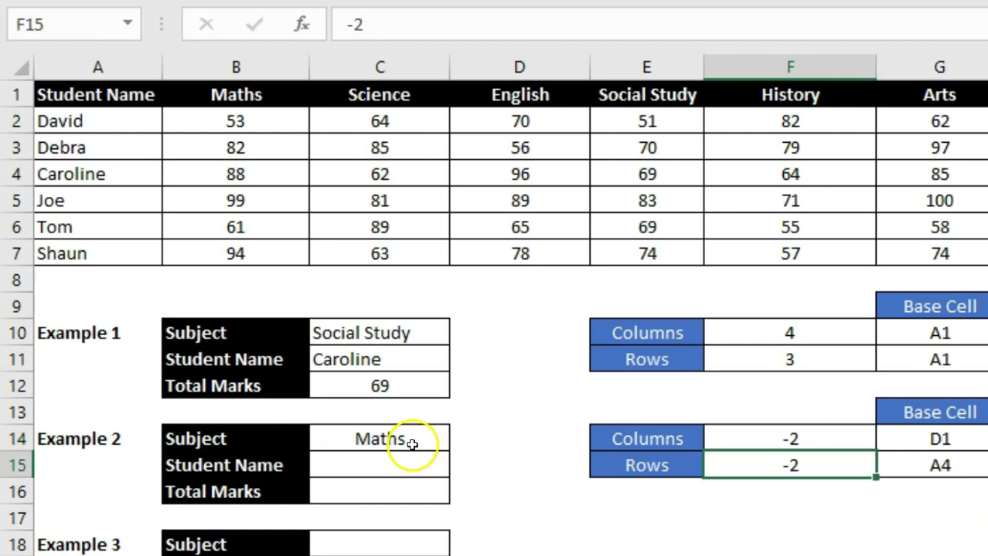
click(271, 98)
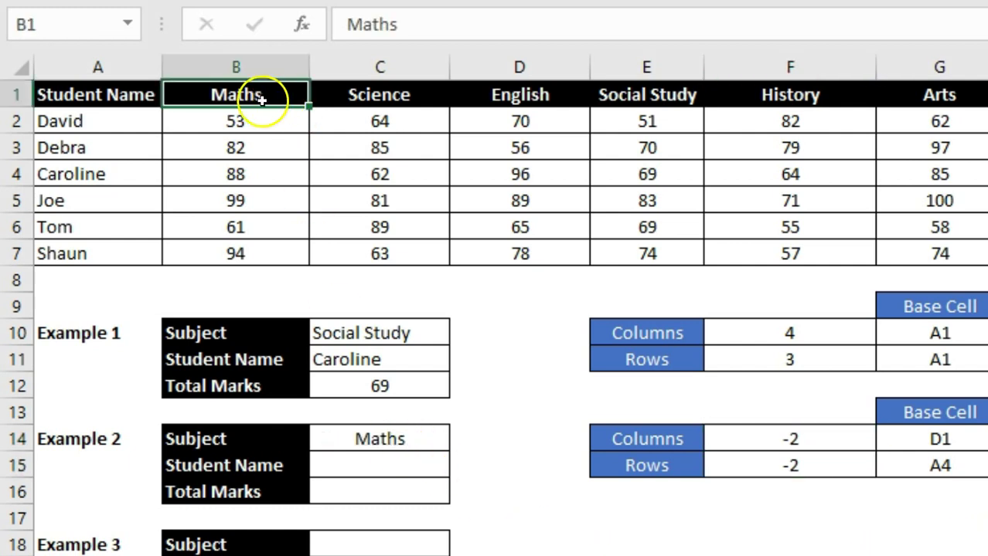
click(378, 439)
double_click(426, 25)
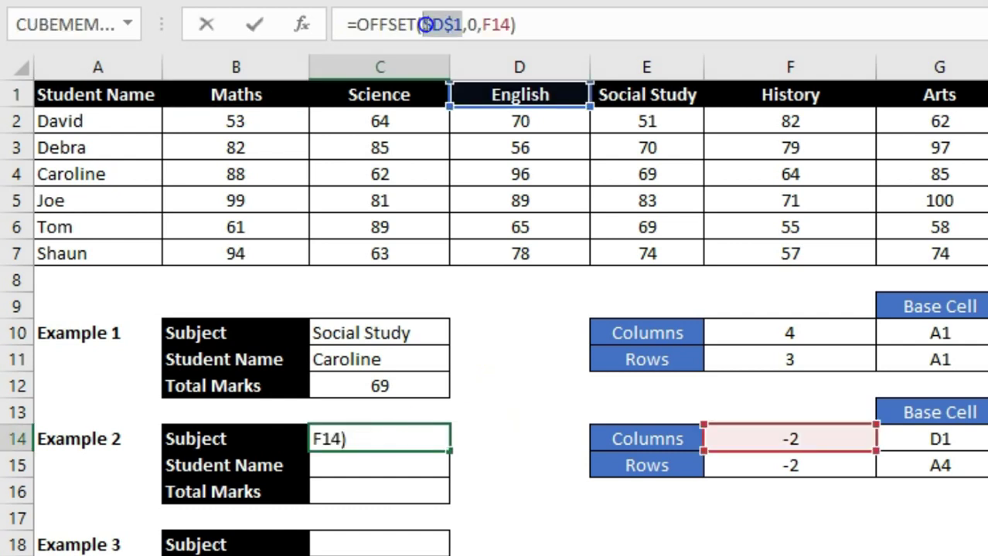
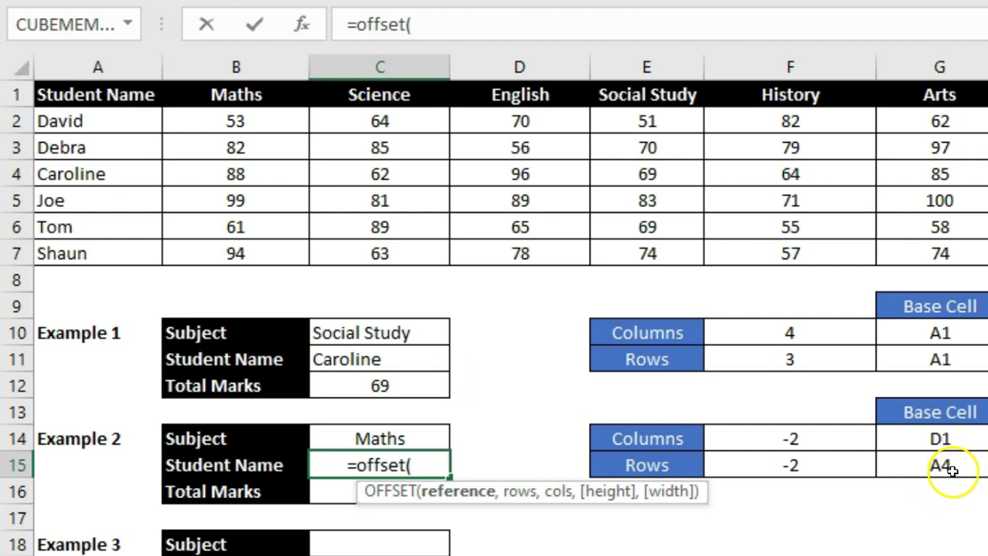
- Enter =OFFSET($A$4,F15,0) in C15 to return Example 2's student name, and check it against A2
click(77, 172)
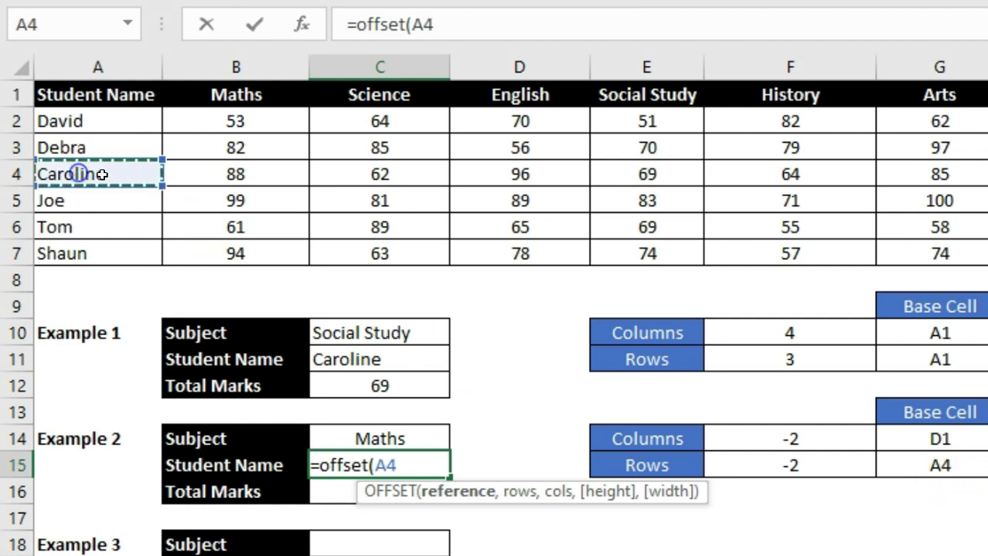
key(F4)
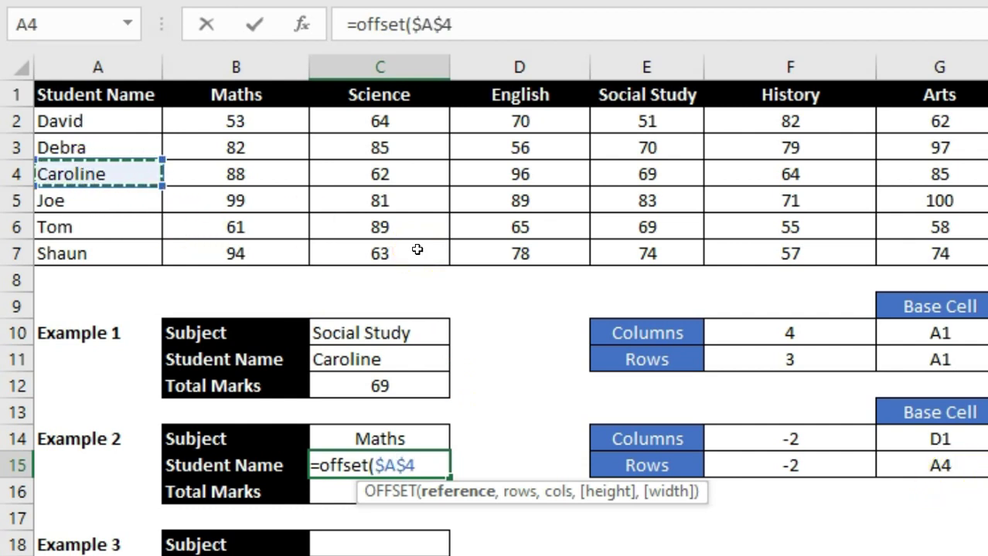
text(,)
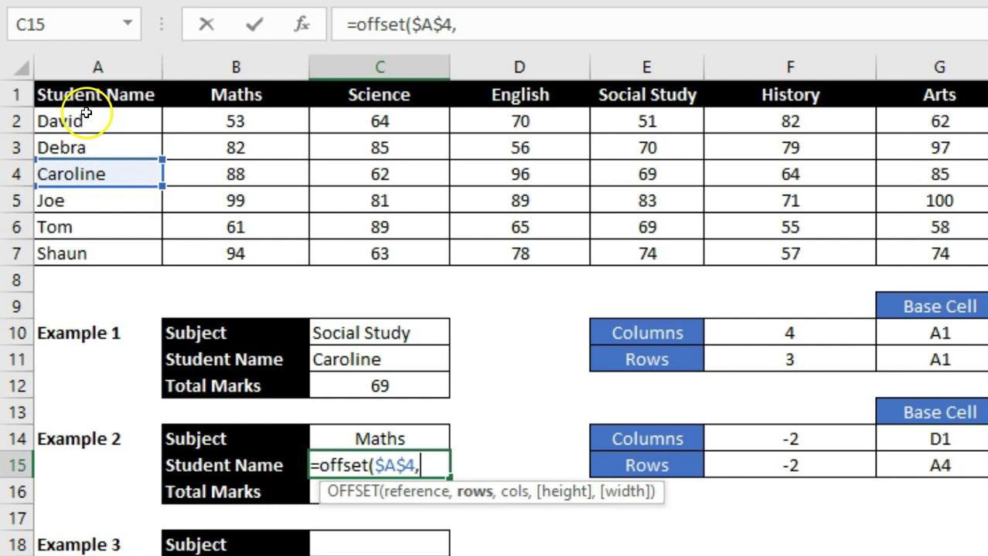
click(770, 465)
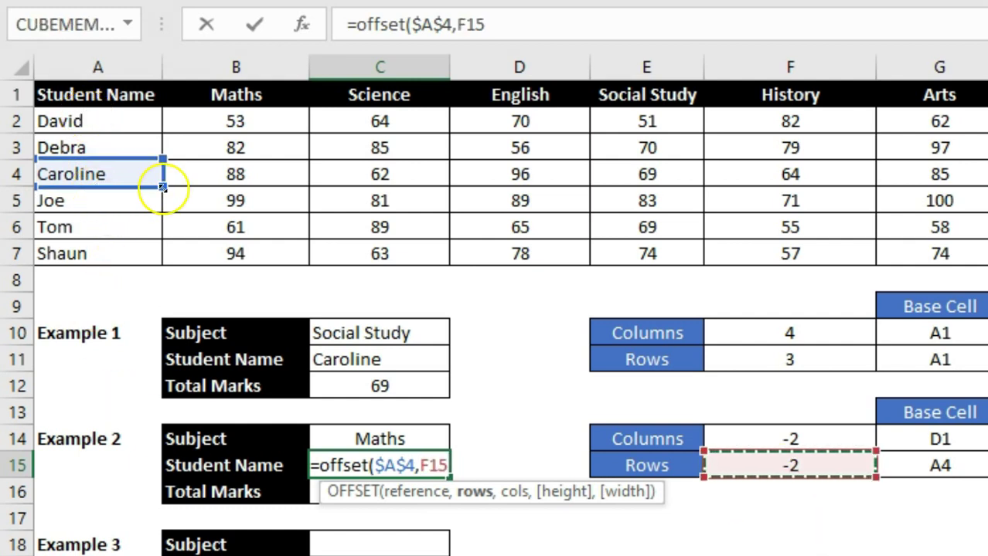
text(,0)
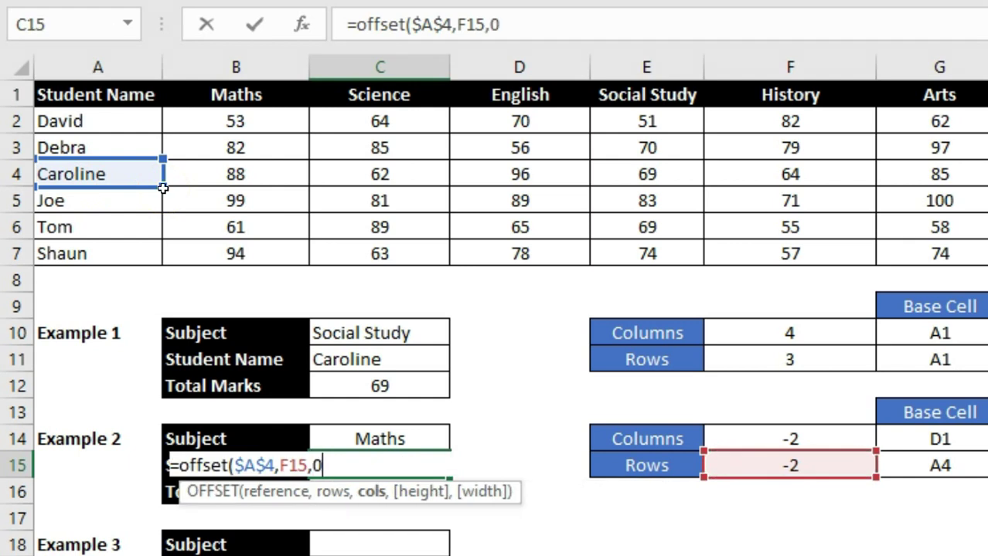
key(Return)
key(Up)
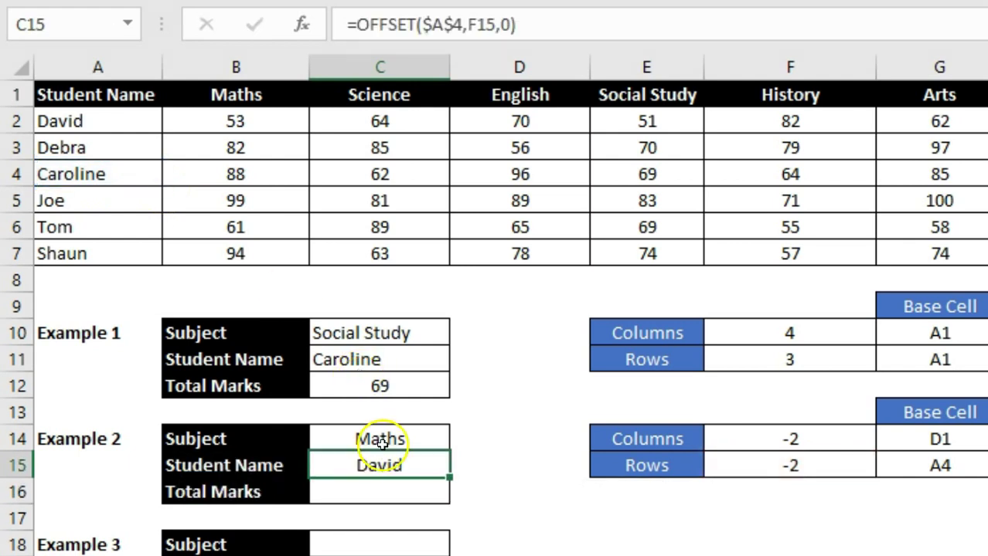
click(81, 122)
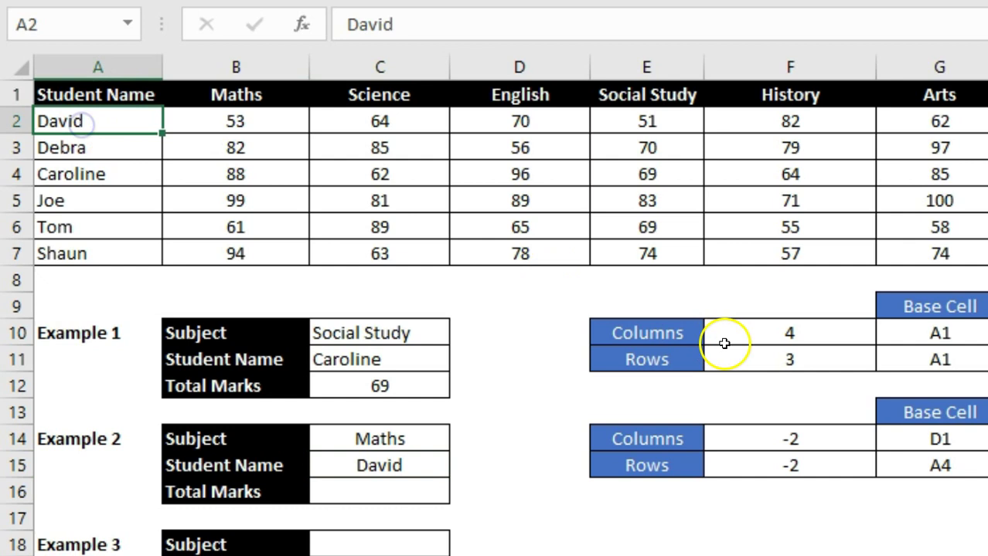
- Try -1 as Example 2's Rows value in F15, set it to 3, and check the returned name from base cell A4
click(796, 470)
text(-1)
key(Return)
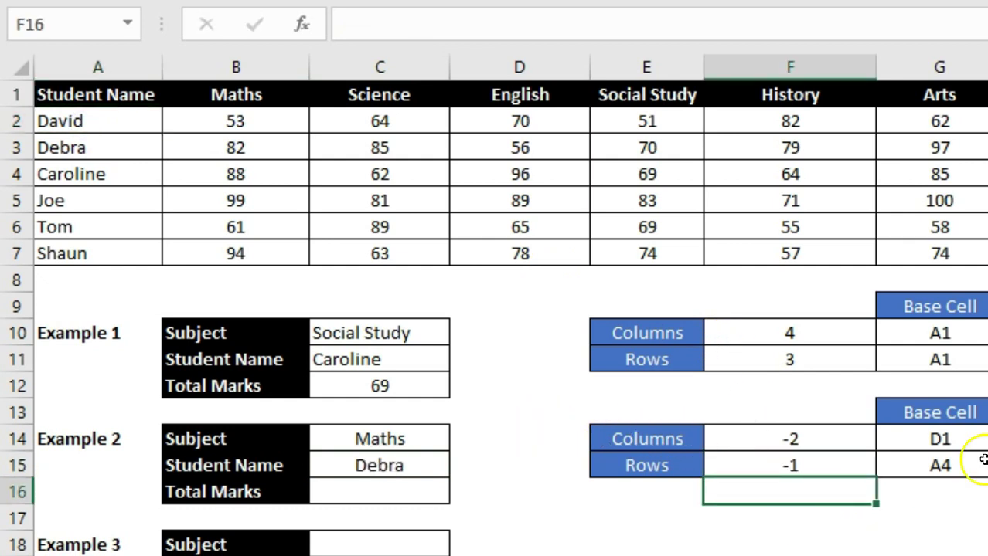
click(851, 454)
text(3)
key(Return)
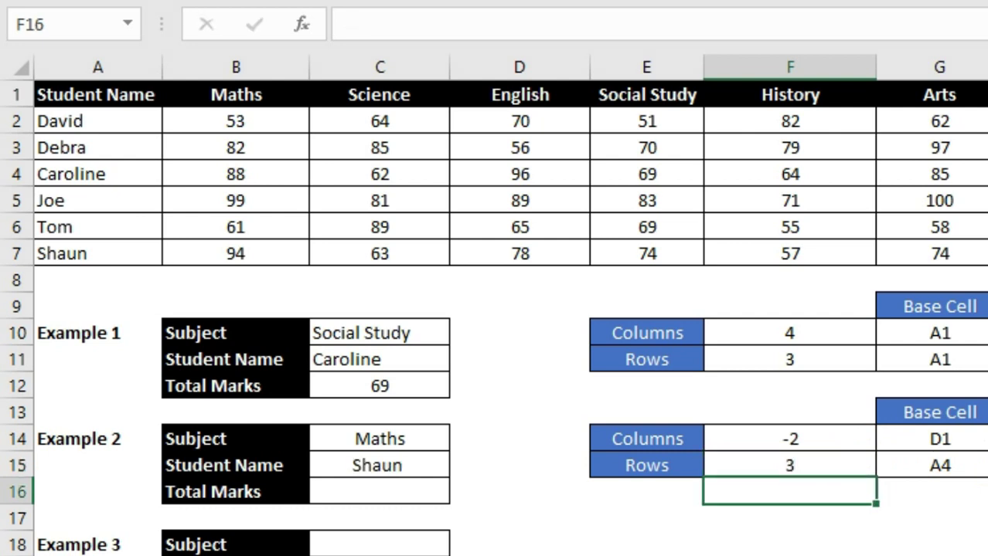
click(123, 178)
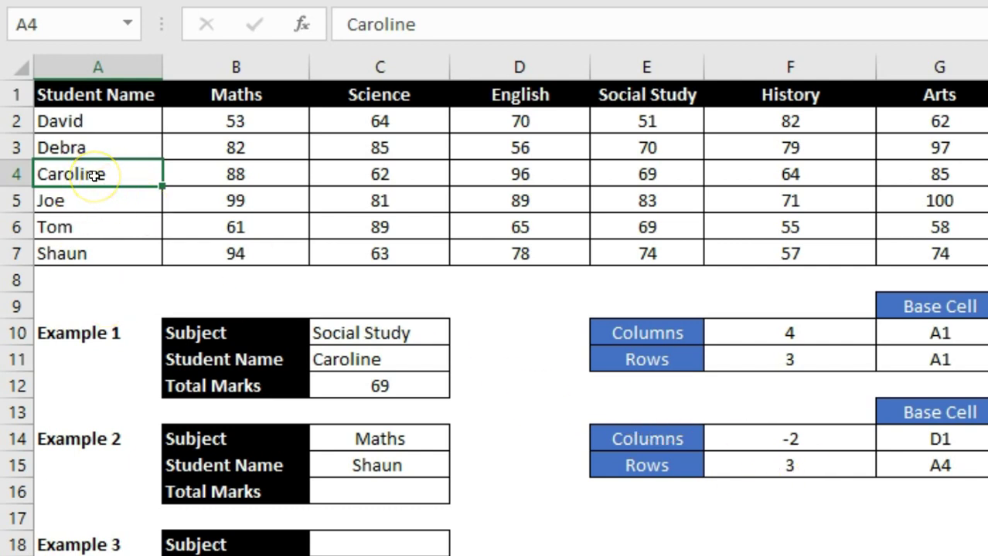
- Enter =OFFSET(A4,F15,F14) in C16 to return Example 2's total marks
click(357, 492)
text(=of)
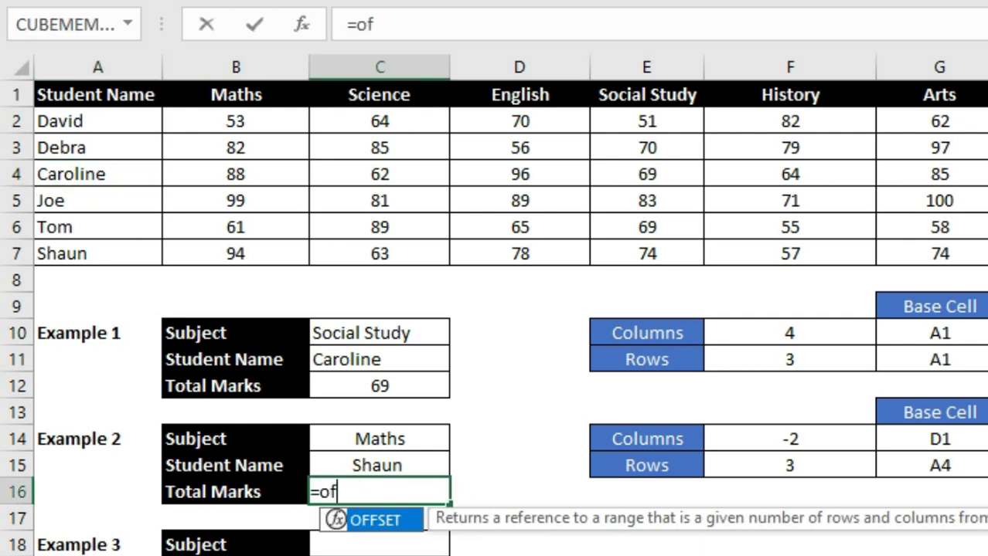
text(fset()
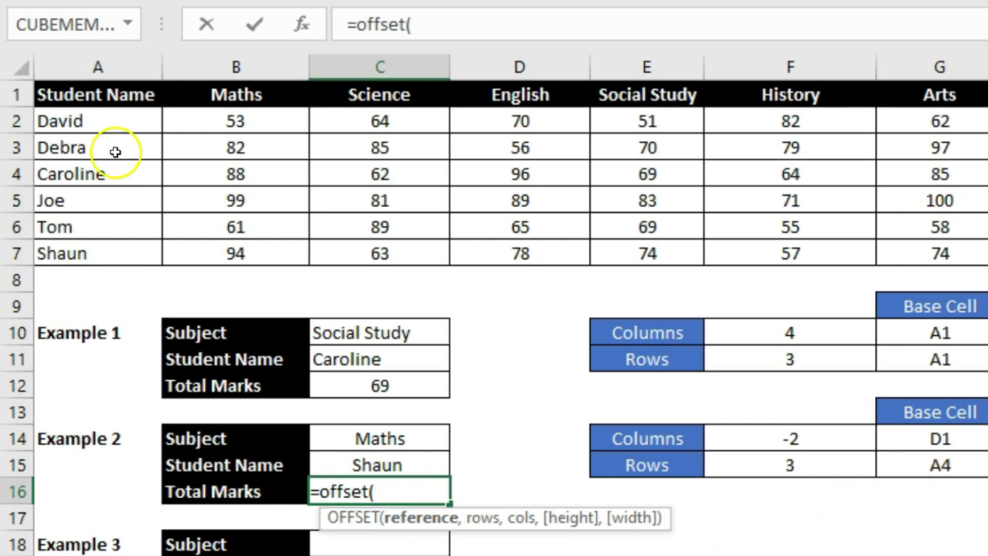
click(78, 174)
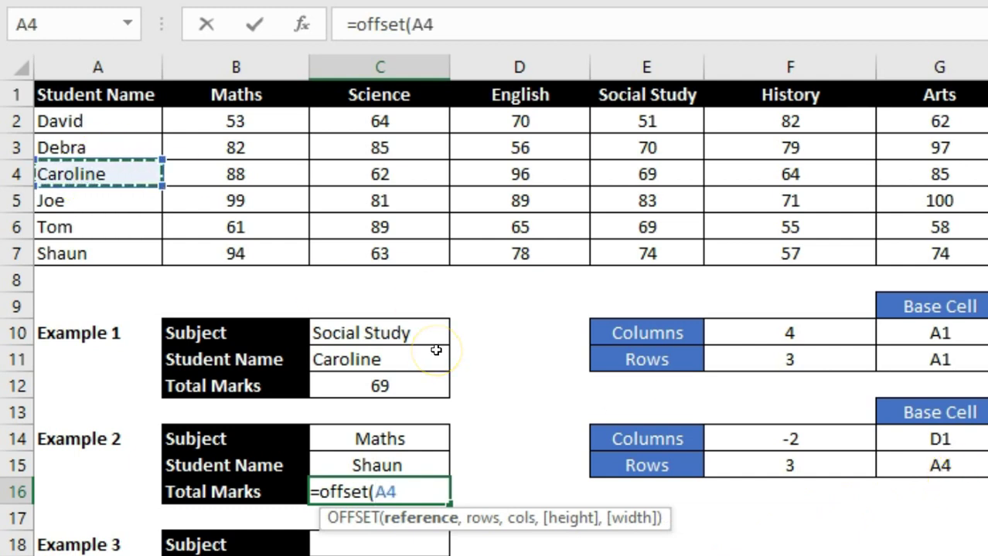
text(,)
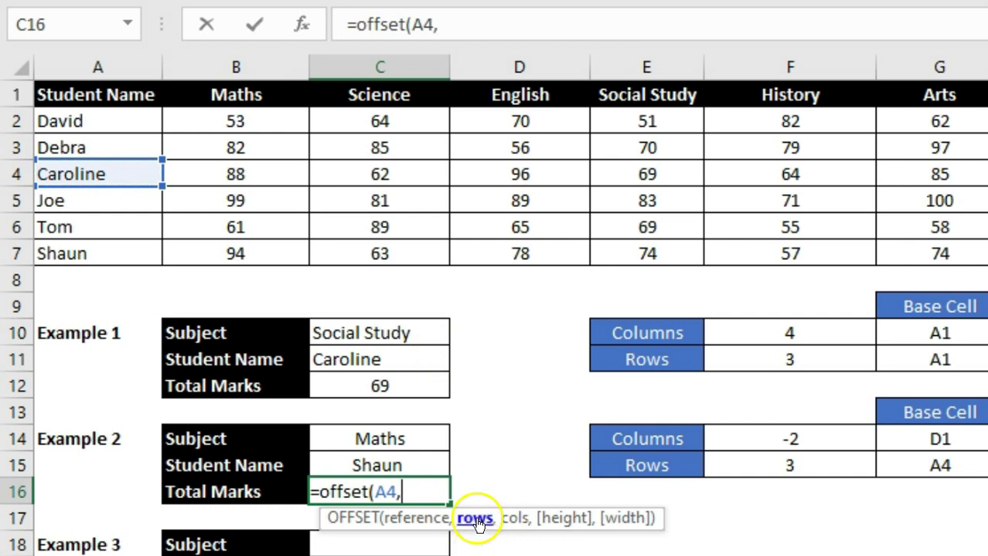
click(764, 464)
text(,)
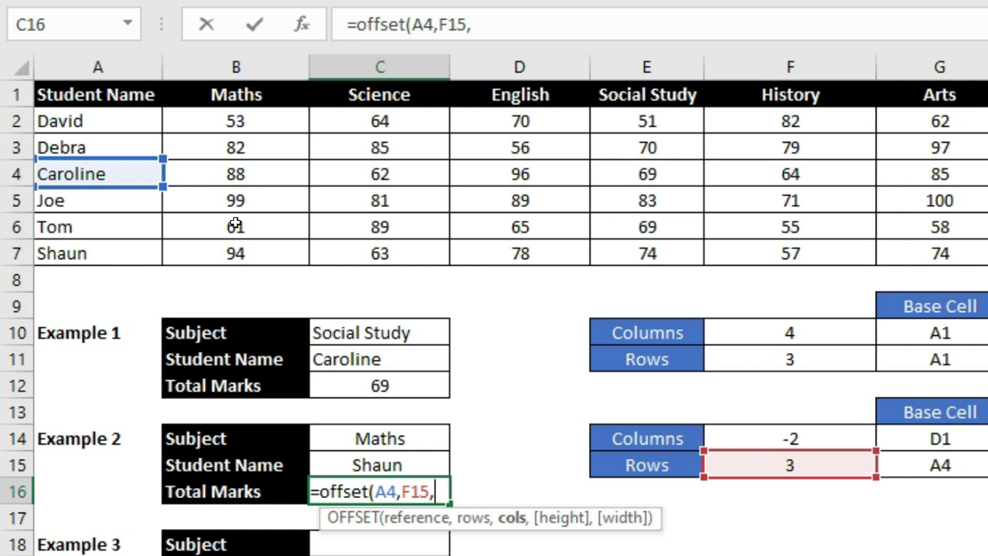
click(826, 438)
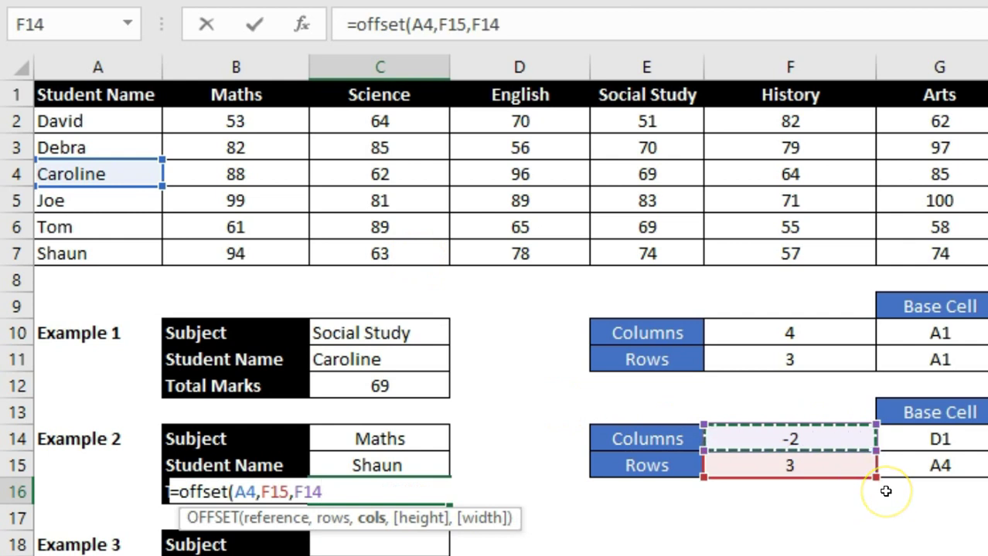
key(Return)
key(Up)
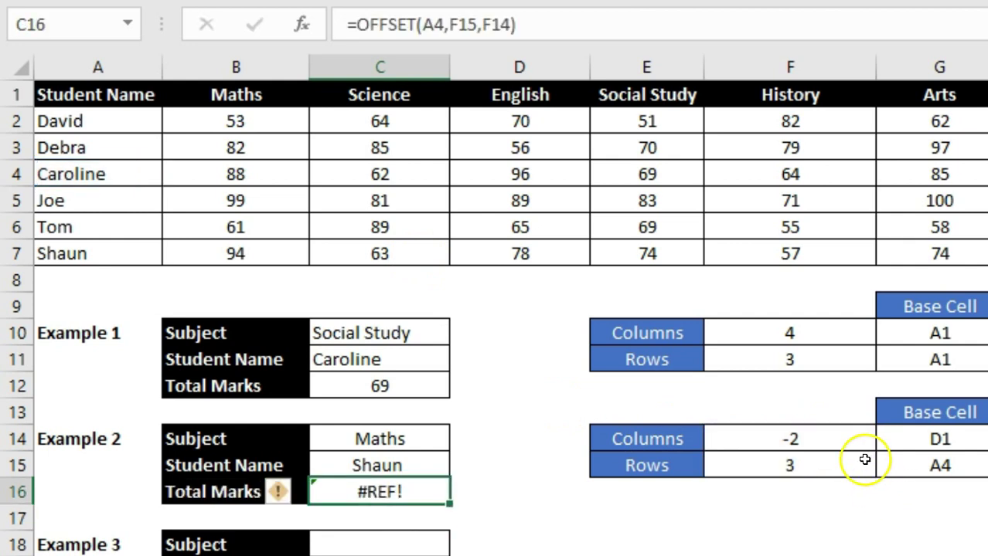
- Try 2 as Example 2's Columns value in F14 and check the Total Marks formula in C16 against base cell A4 and B4
click(850, 433)
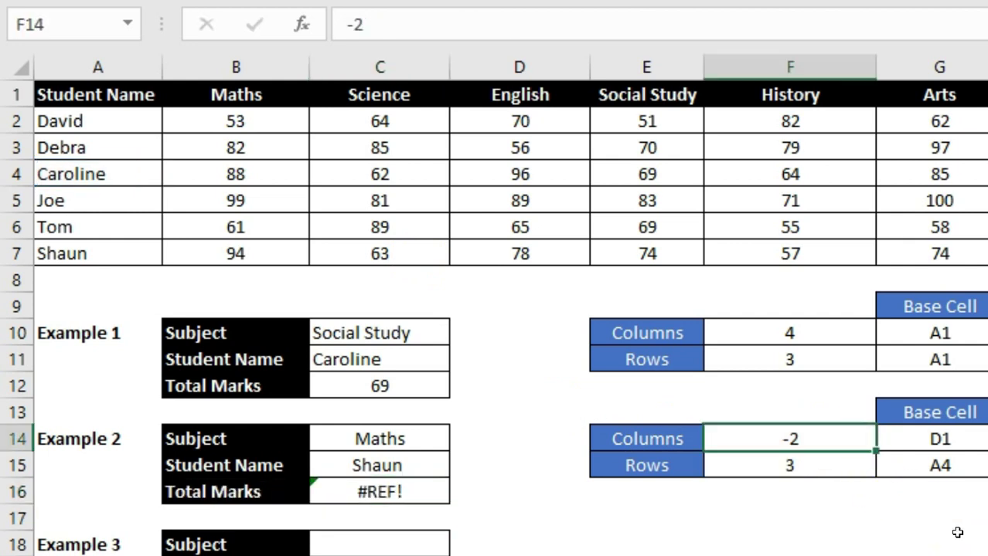
text(2)
key(Return)
key(Up)
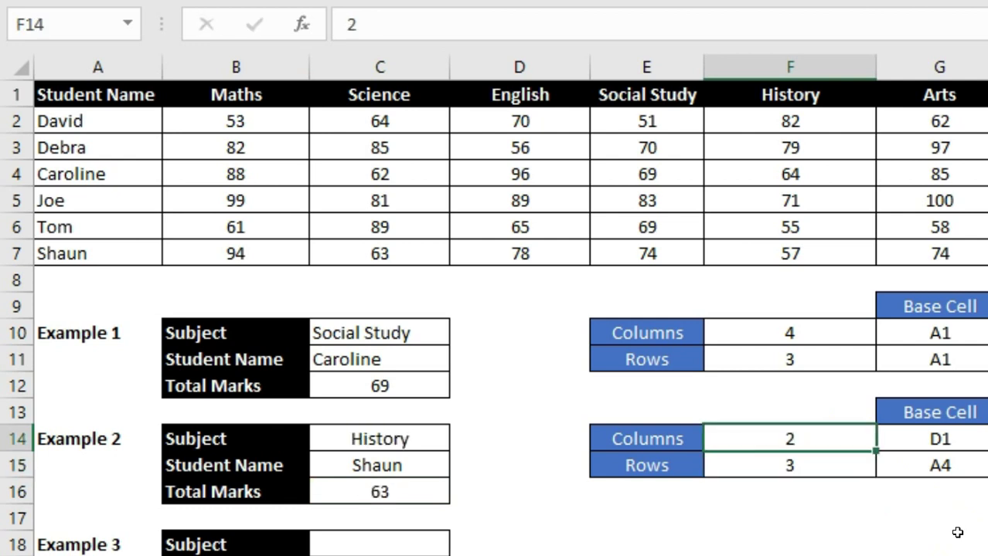
click(427, 496)
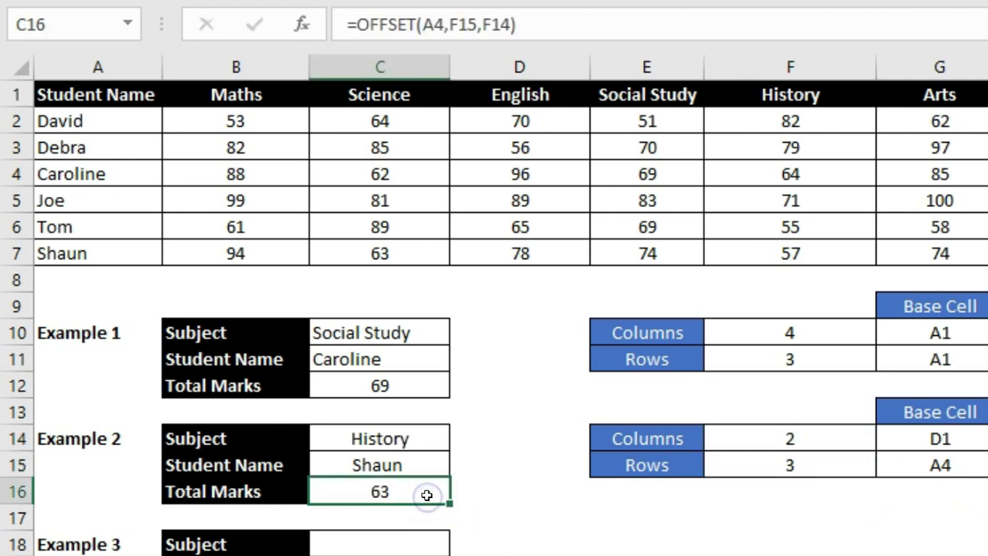
click(126, 171)
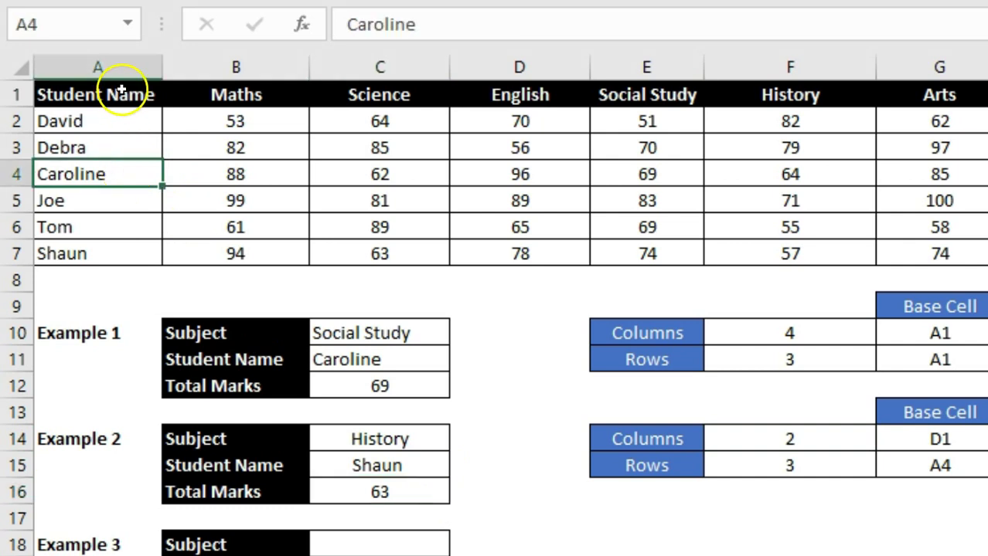
click(212, 179)
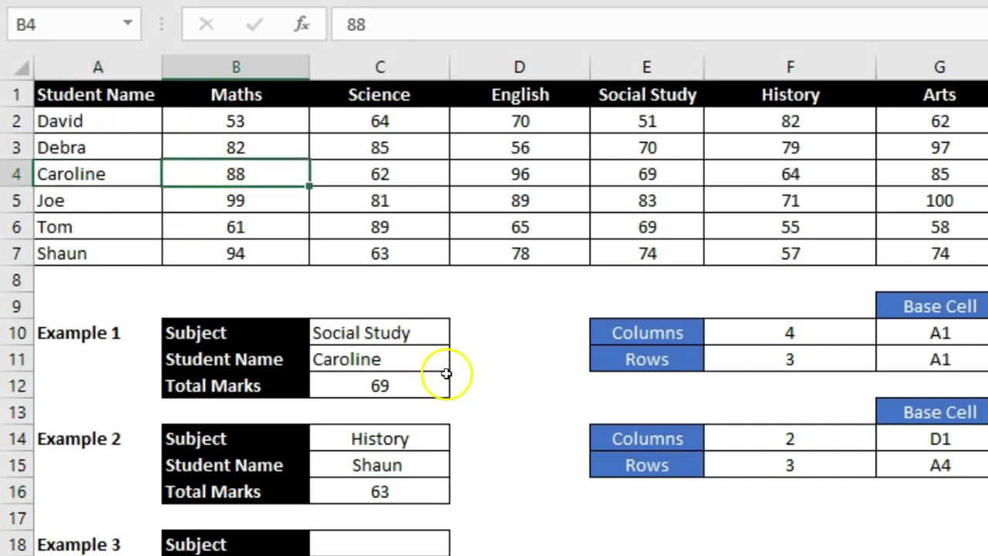
- Set Example 2's Columns value in F14 to 1 and compare the Total Marks formula in C16 with the Subject formula in C14
click(790, 438)
text(1)
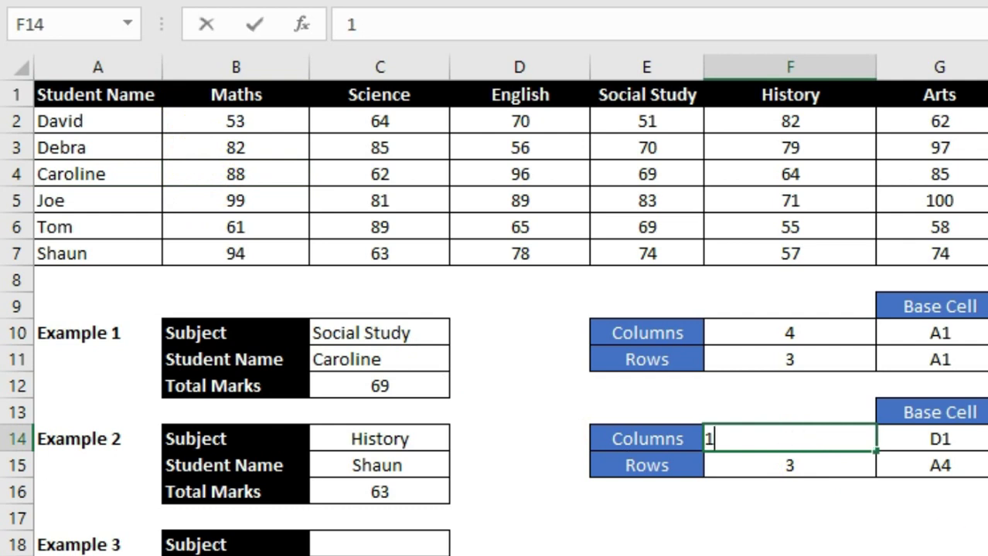
key(Return)
key(Up)
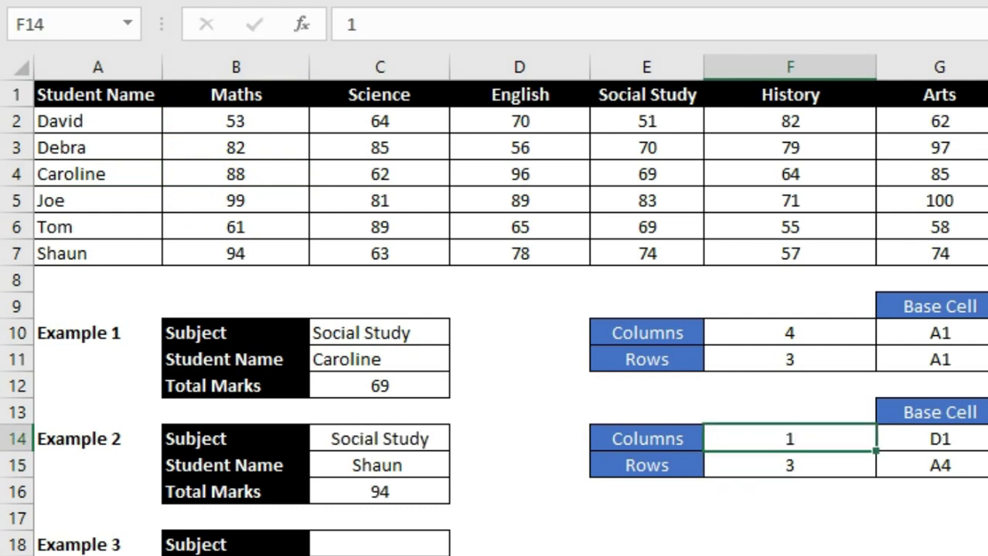
click(402, 491)
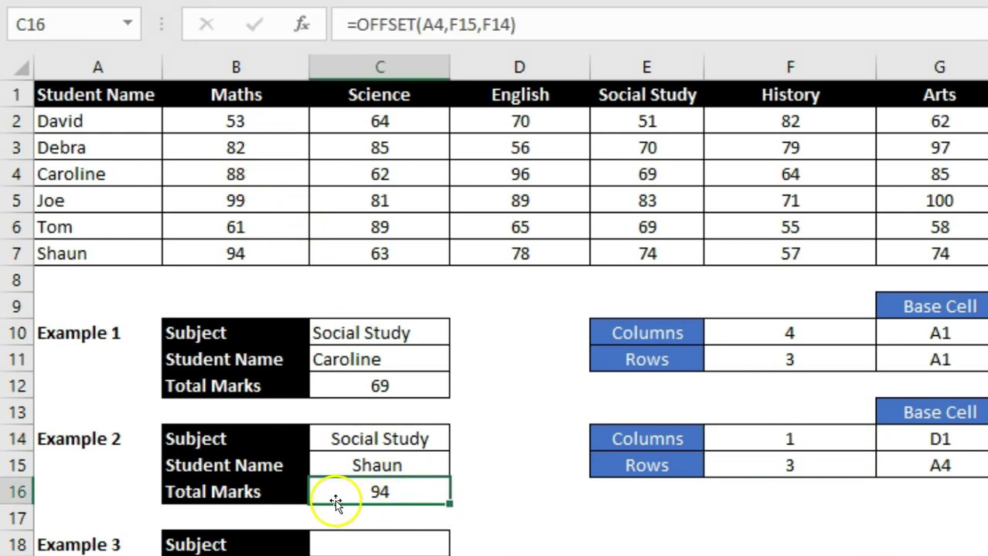
click(379, 442)
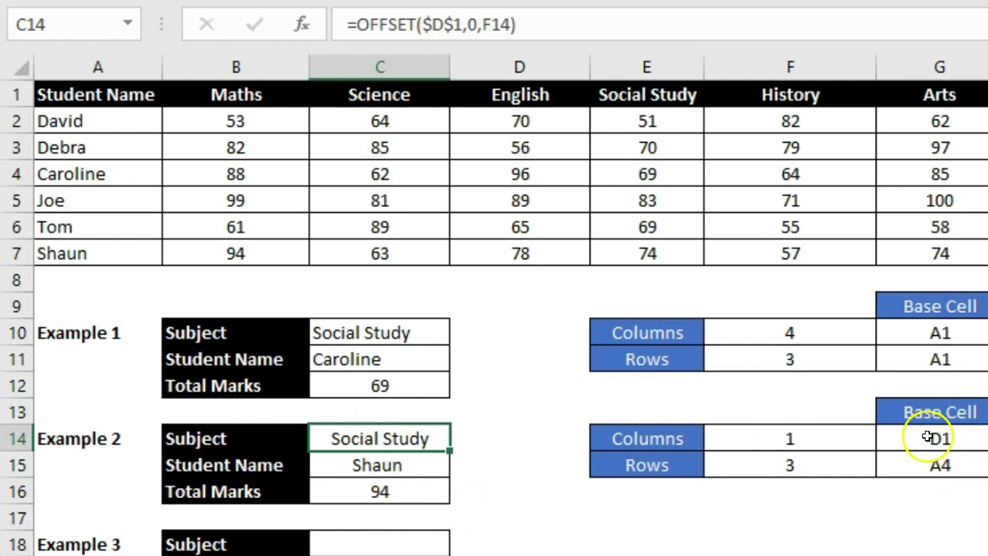
click(370, 495)
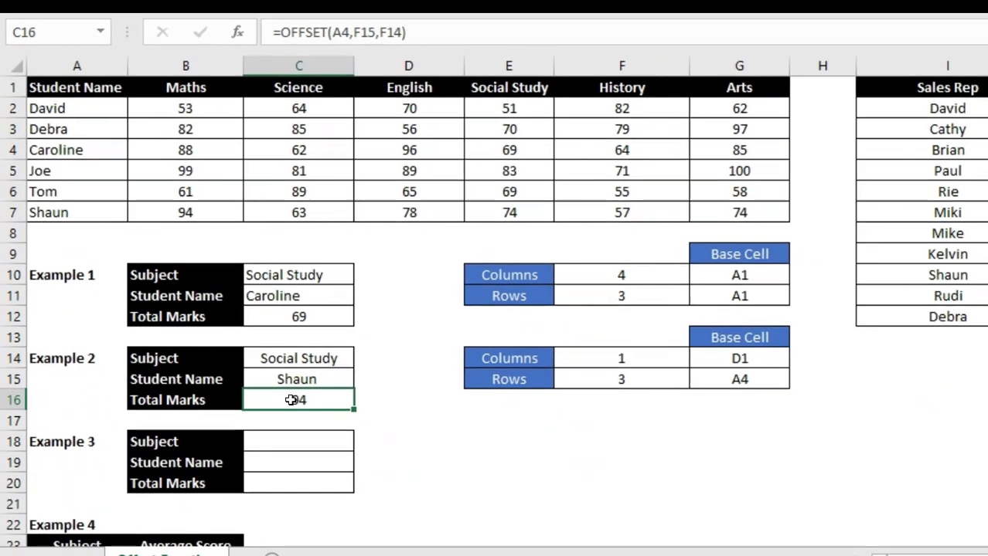
- Choose Science as Example 3's subject in C18 and the student listed in A5 as the student name in C19
click(278, 425)
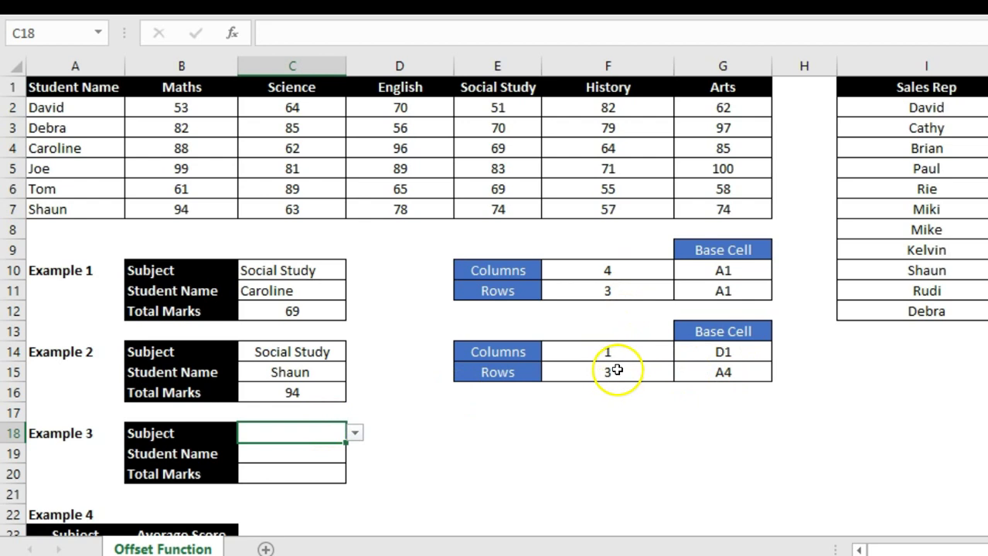
click(353, 435)
key(Down)
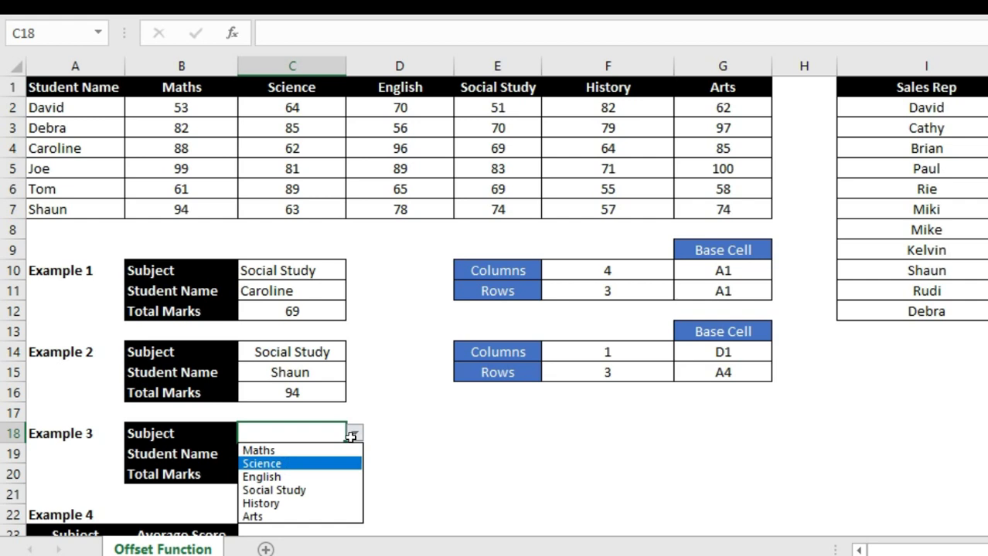
key(Return)
key(Return)
key(alt+Down)
key(Down)
key(Down)
key(Down)
key(Return)
key(Return)
- Enter =MATCH(C18,$A$1:$G$1,0) in D18 to find the subject's column position, and check it against headers A1 and C1
click(400, 433)
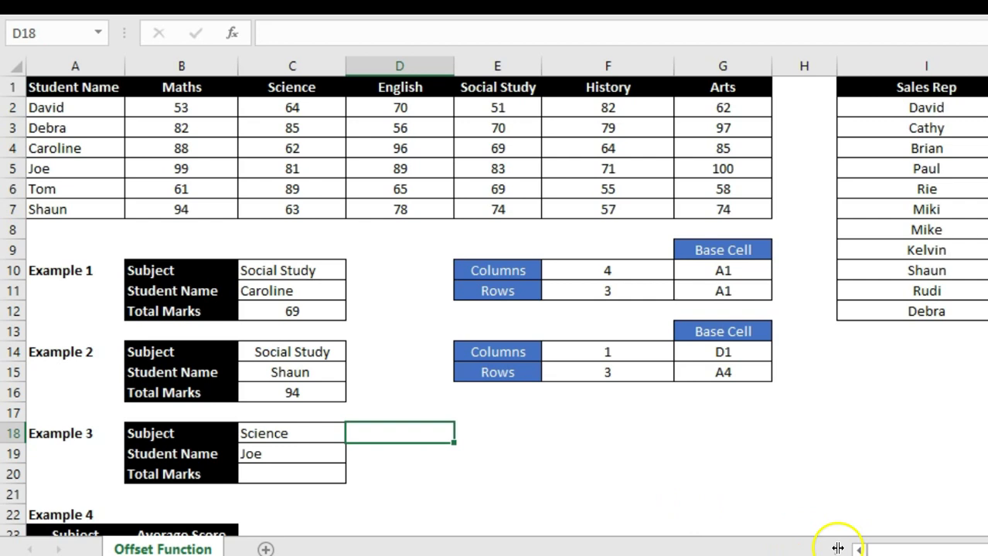
text(=math)
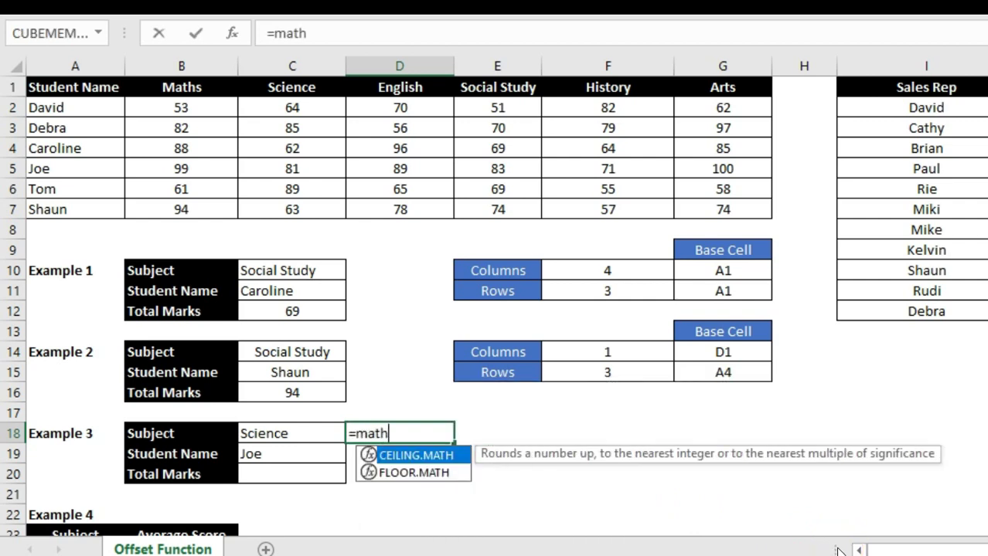
key(BackSpace)
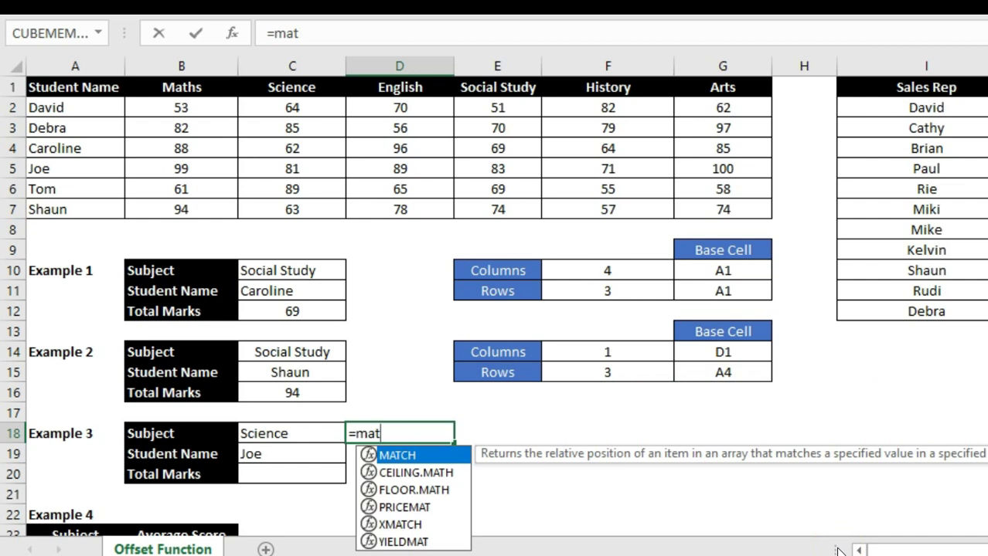
text(ch)
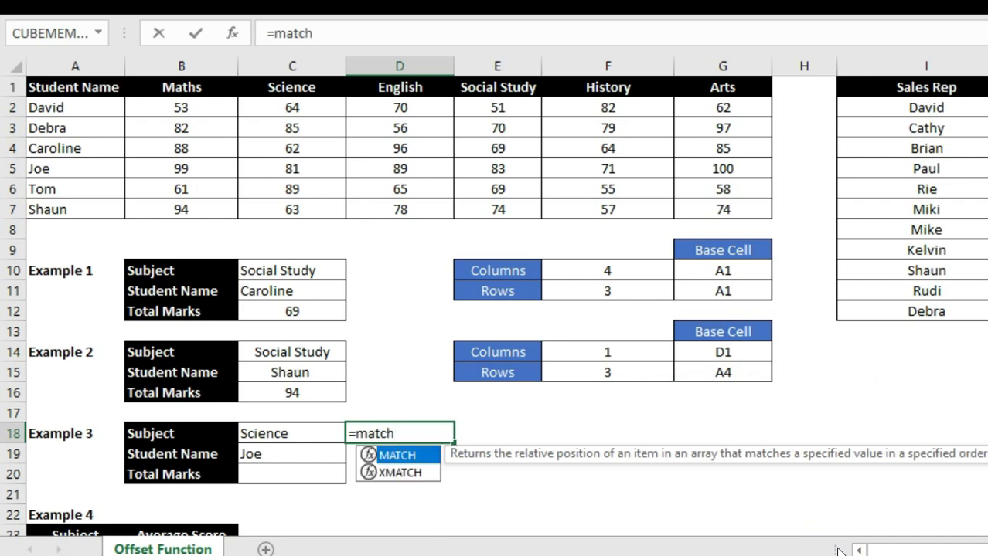
text(()
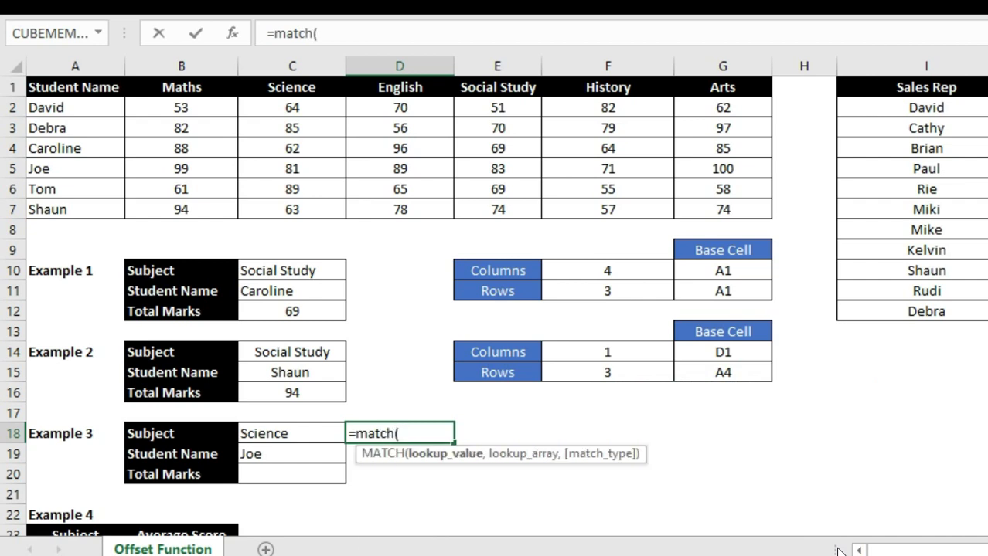
click(308, 431)
text(,)
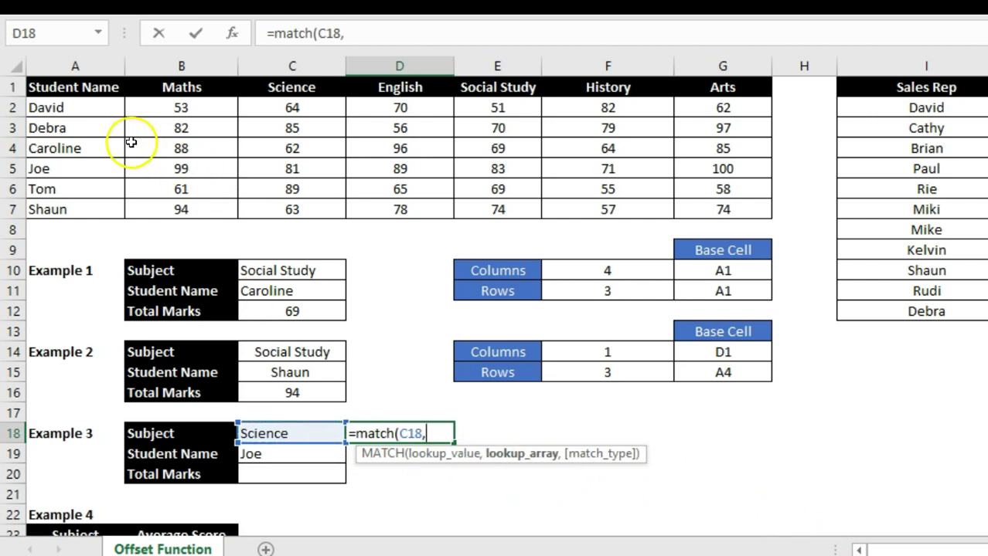
drag(78, 85, 717, 70)
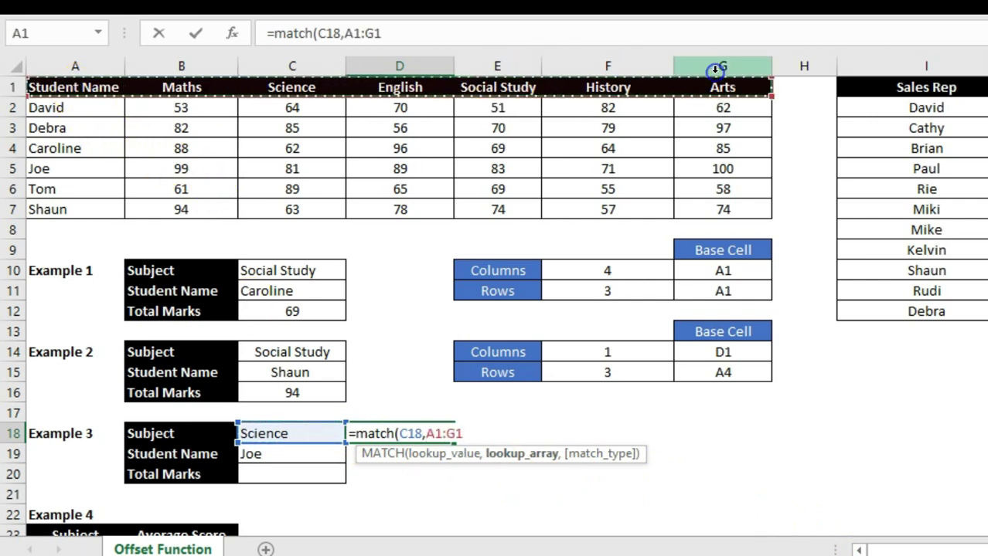
click(352, 33)
key(F4)
click(447, 32)
text(,)
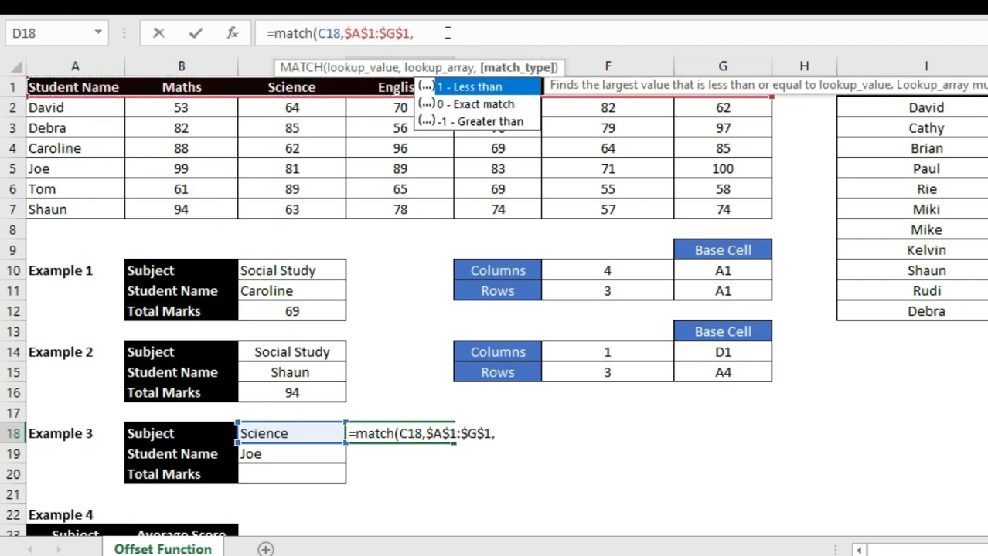
text(0)
key(Return)
key(Up)
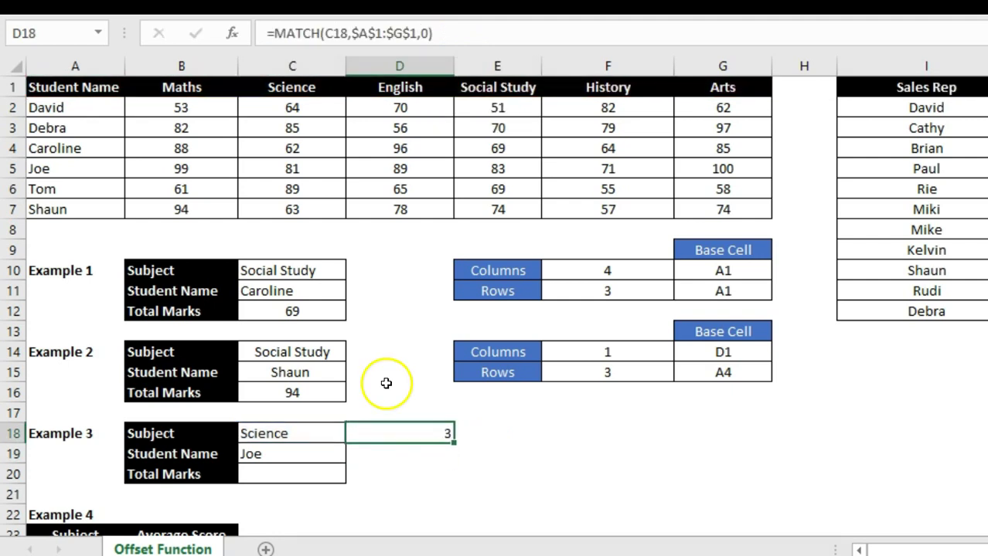
click(70, 89)
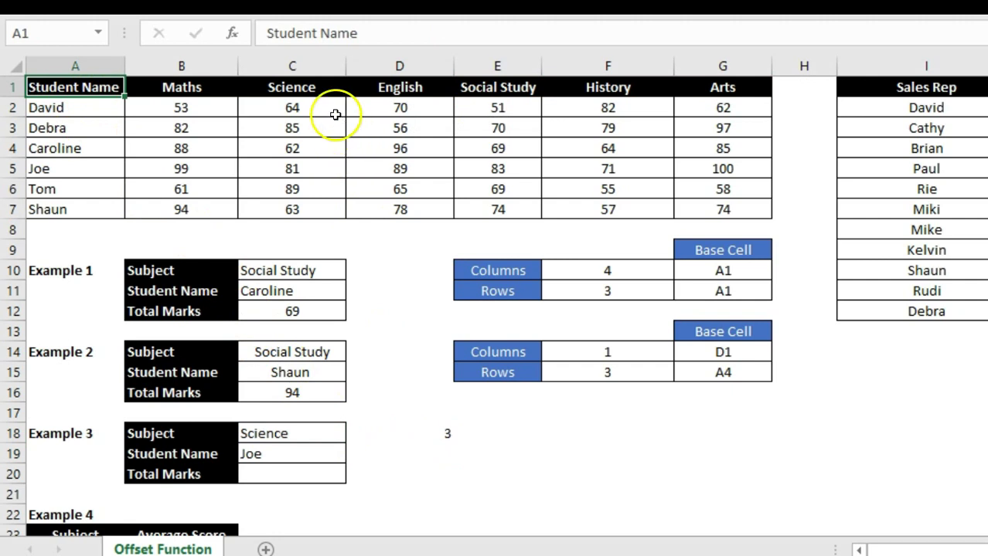
click(315, 92)
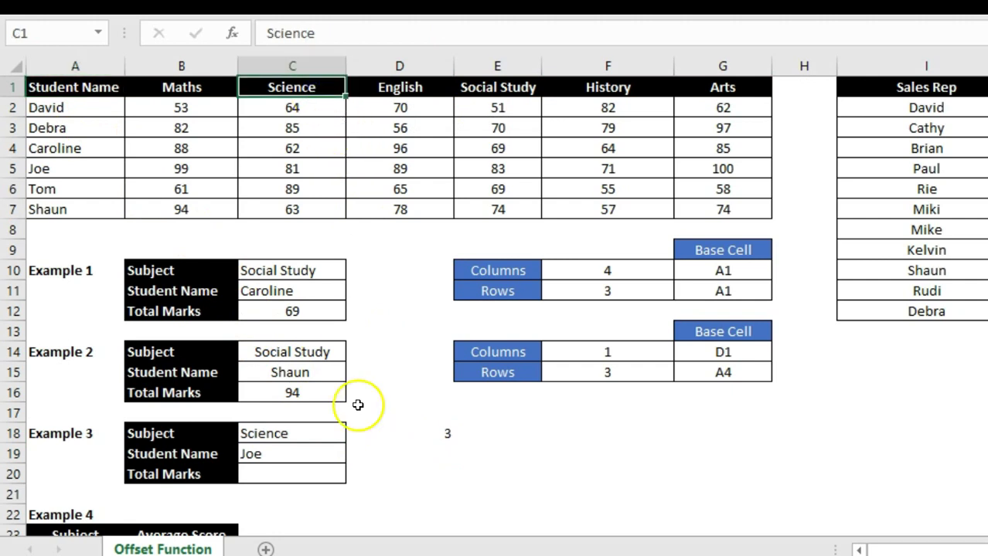
- Enter =MATCH(C19,$A$1:$A$7,0) in D19 to find the student's row position in the score table
click(369, 458)
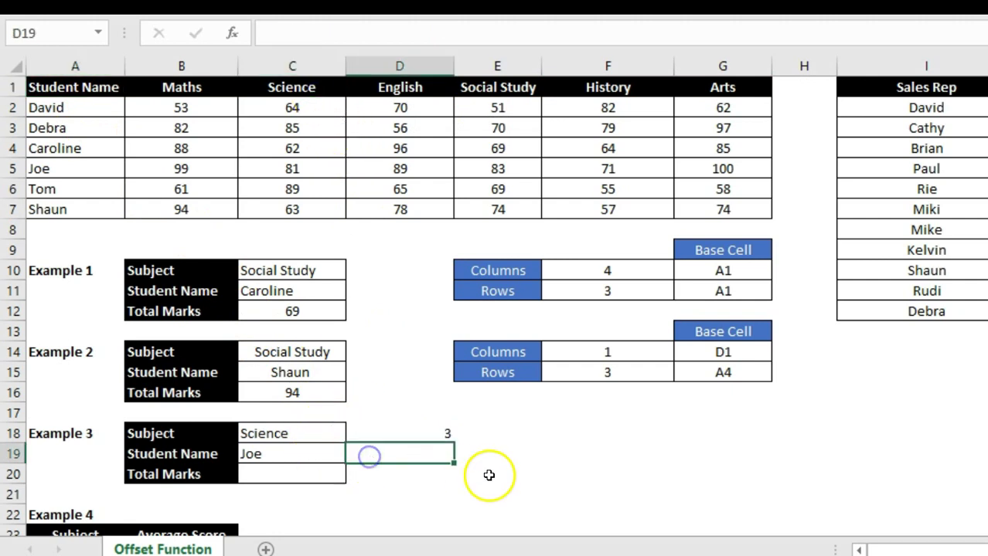
text(=match)
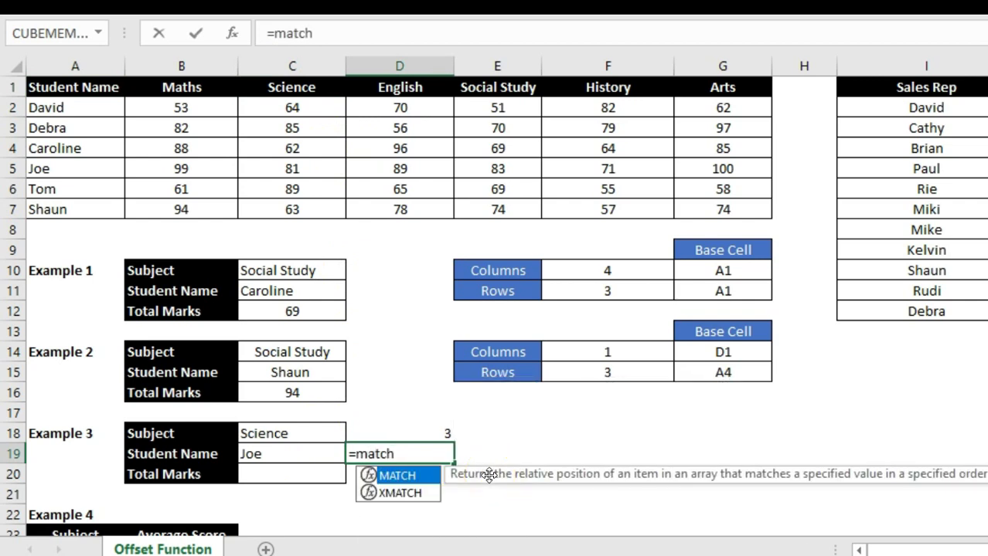
text(()
click(294, 455)
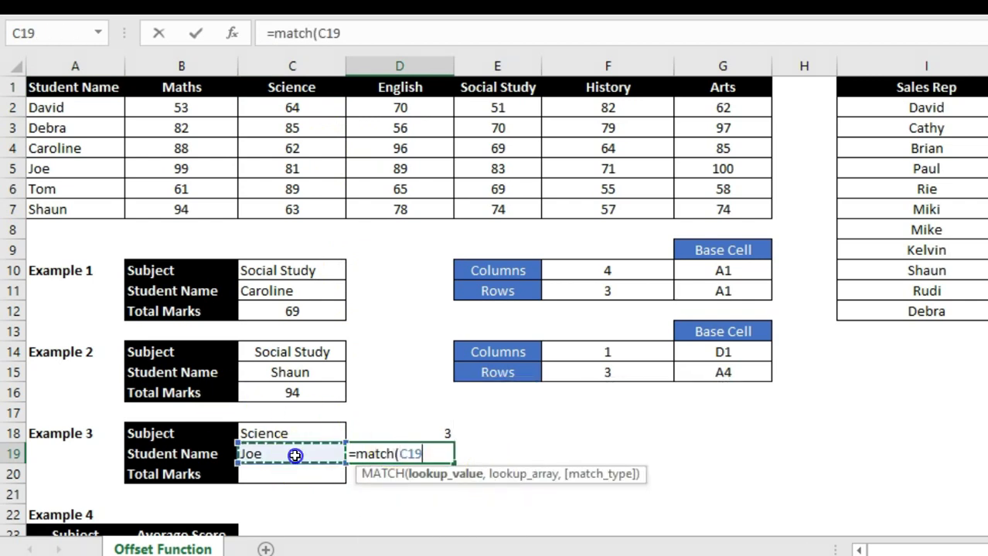
text(,)
drag(105, 82, 100, 207)
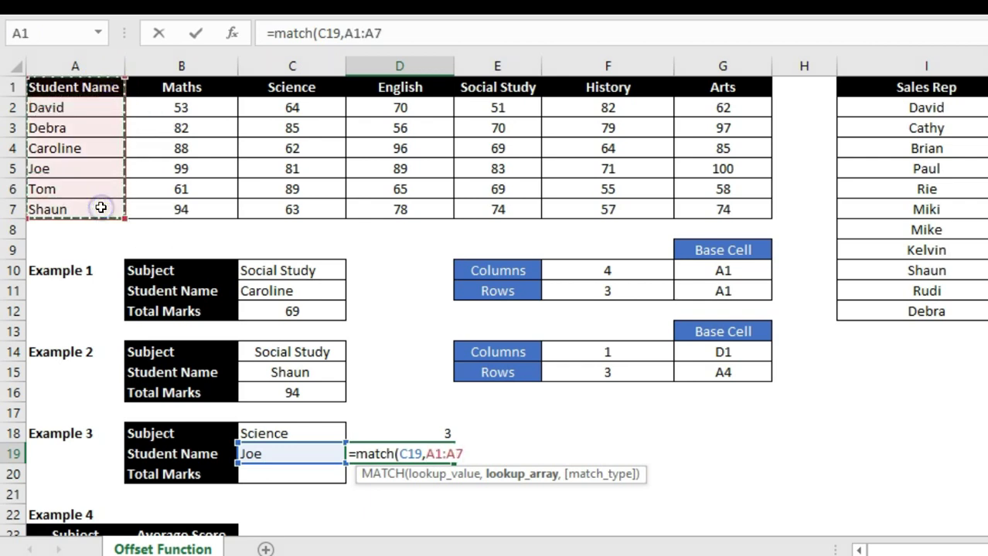
key(F4)
text(,)
key(Return)
key(Up)
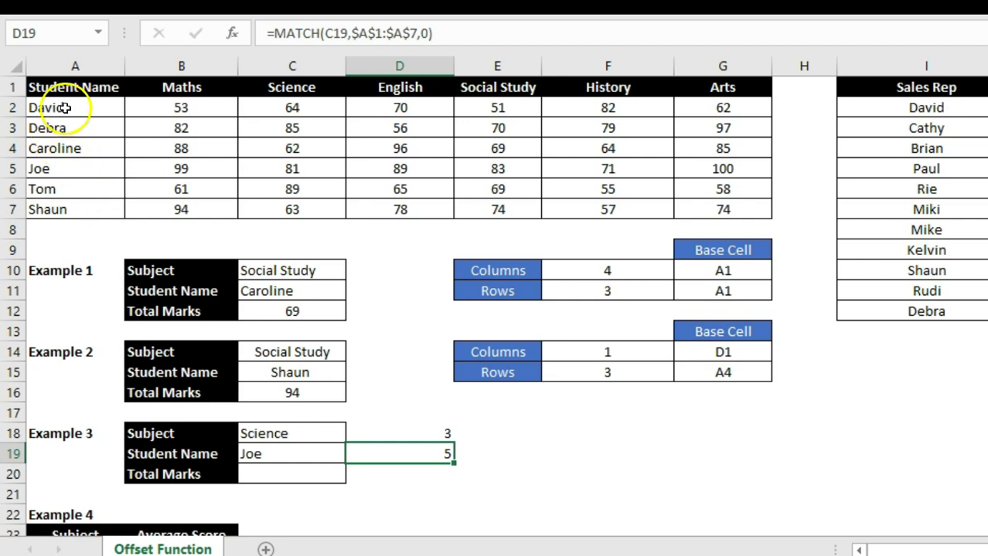
- Check the student in A5 against the row position in D19 and review Example 3's subject choices in C18
click(59, 169)
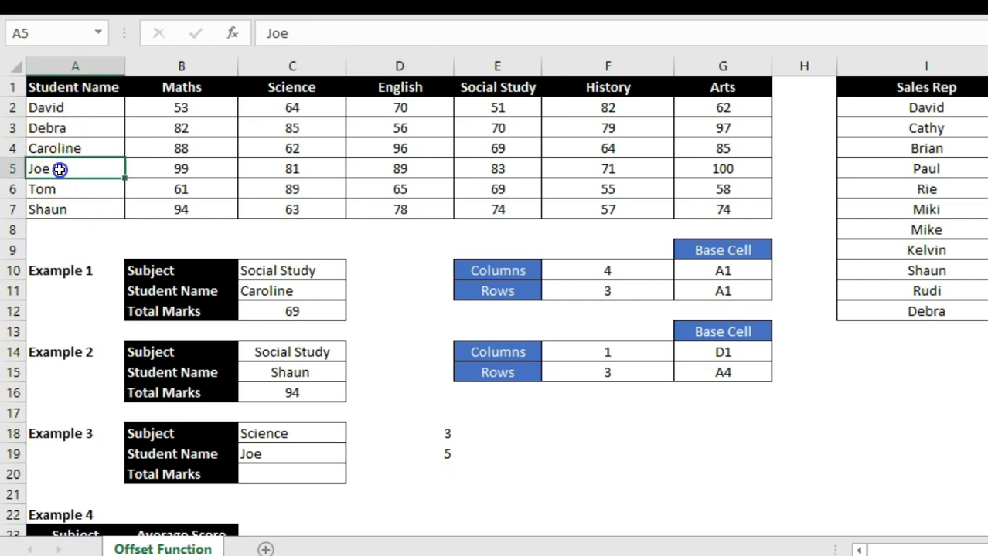
click(294, 473)
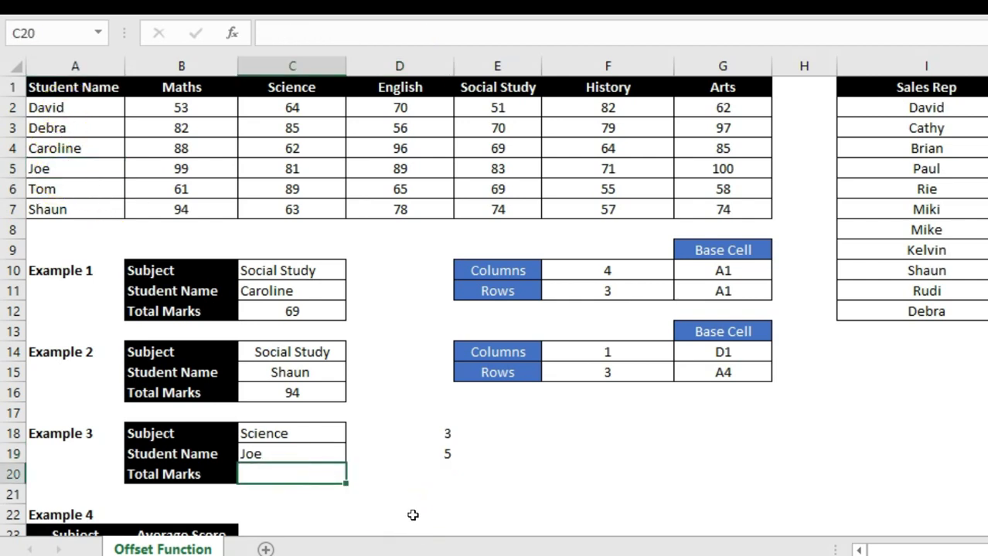
key(Up)
key(Up)
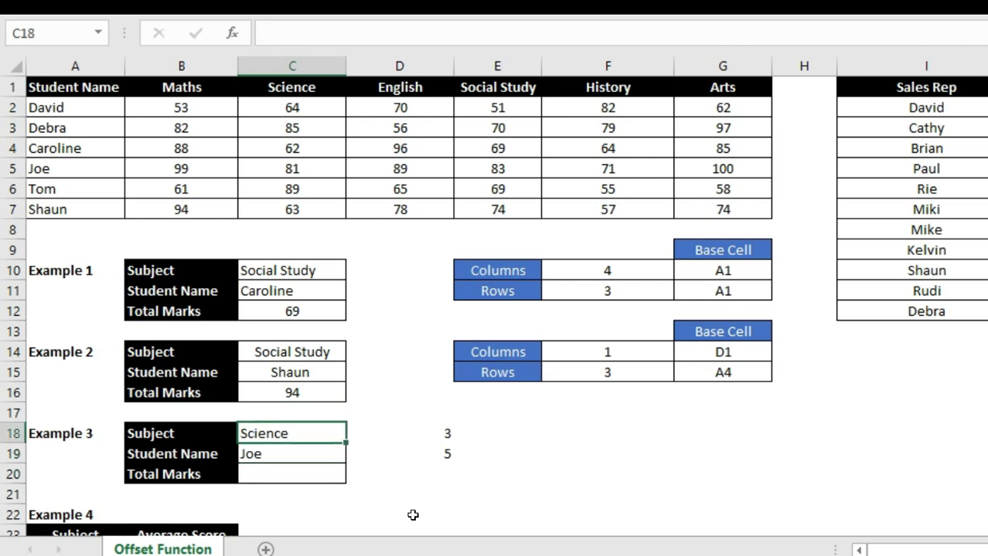
key(alt+Down)
key(Return)
key(Down)
key(Down)
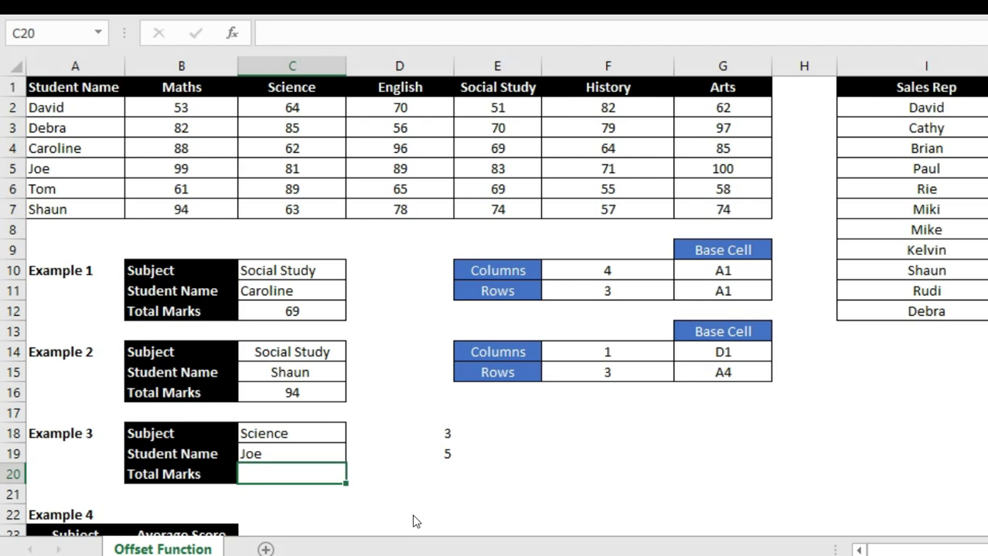
- Enter =OFFSET($A$1,D19-1,D18-1) in C20 to return Example 3's total marks, and check it against the score in C5
text(=)
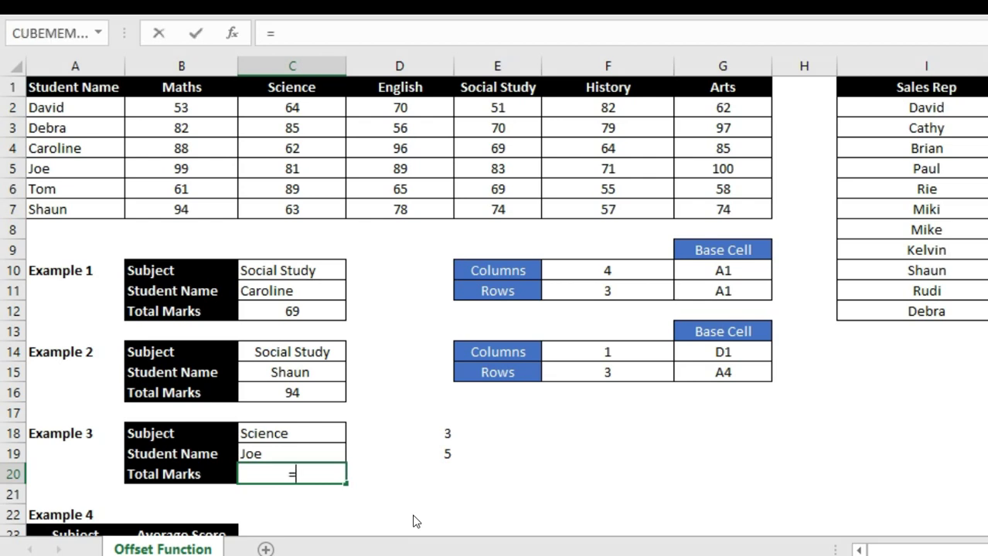
text(offset()
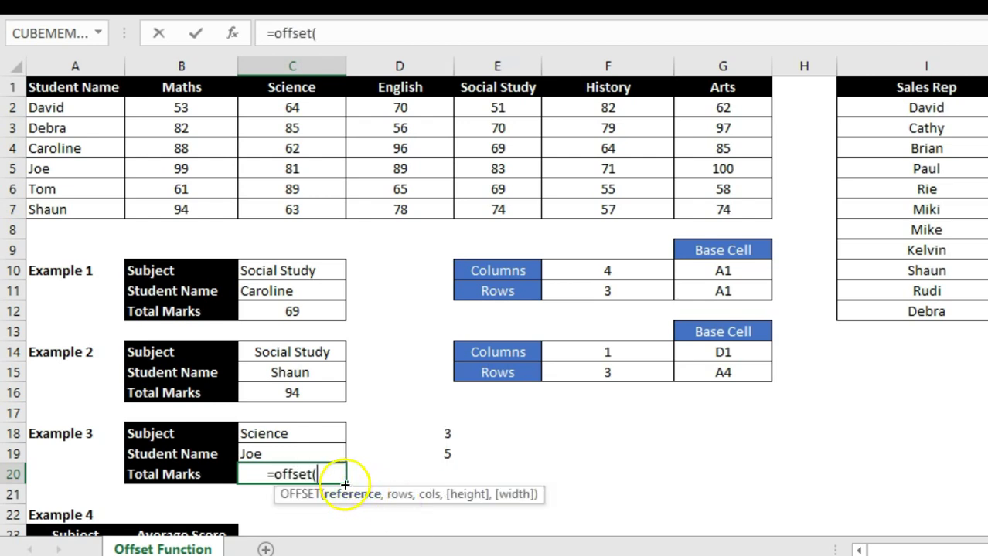
click(79, 88)
key(F4)
text(,)
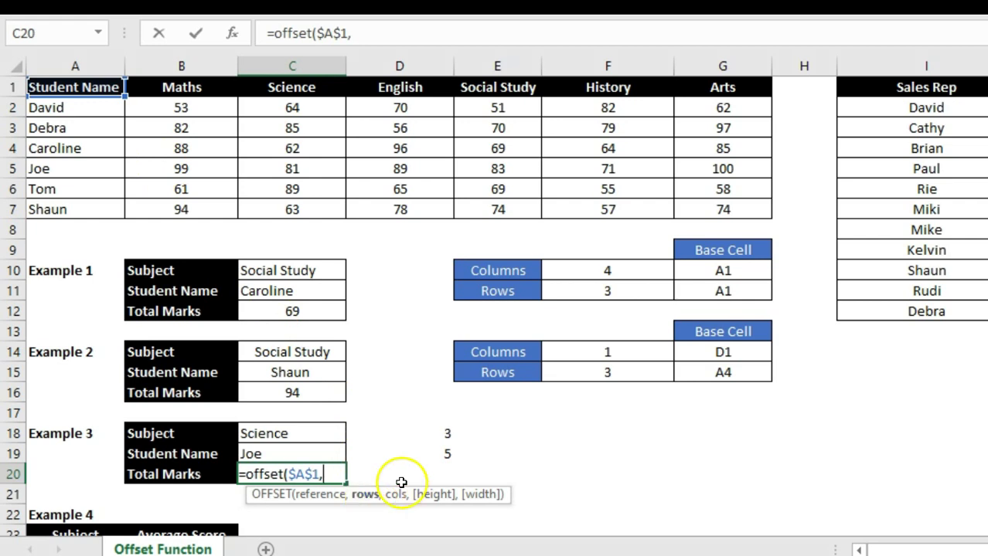
click(437, 453)
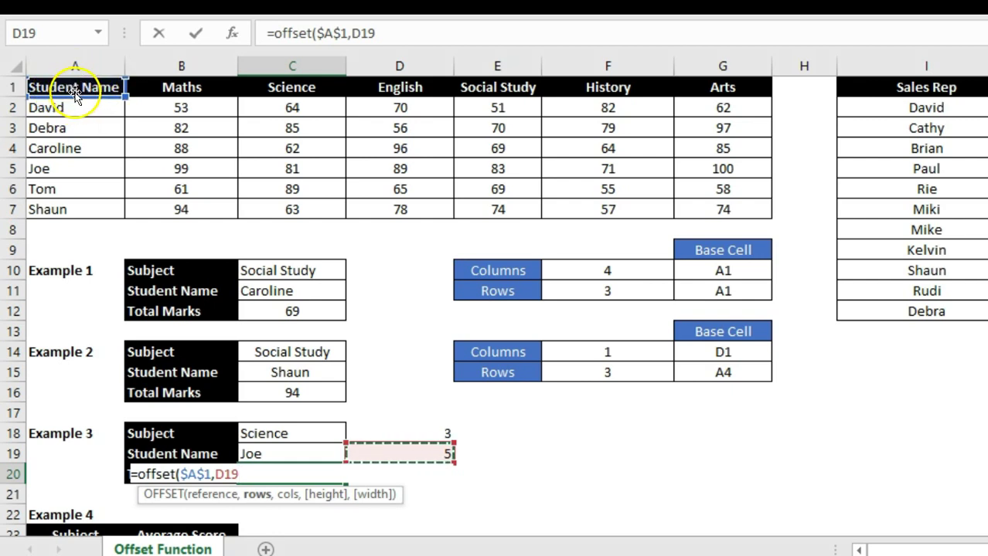
text(-1)
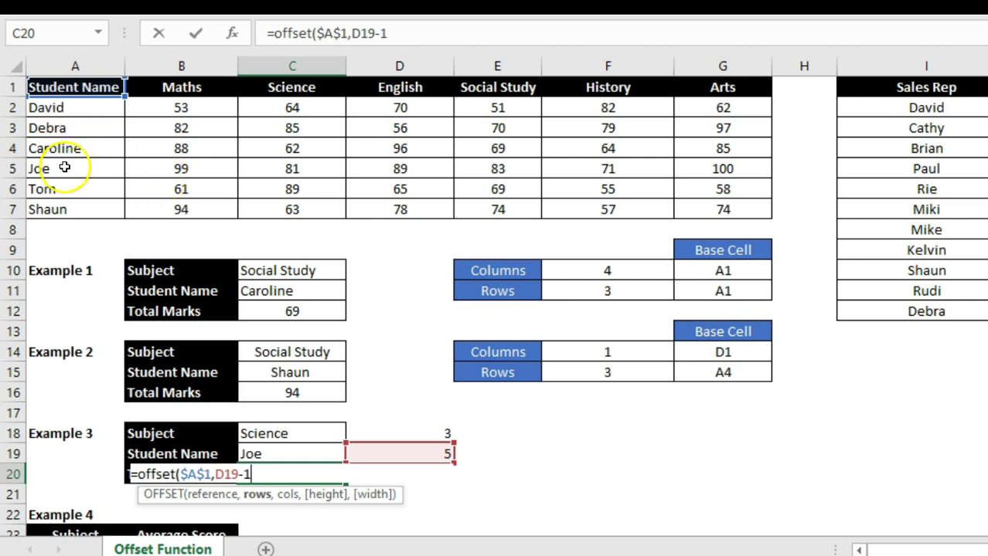
text(,)
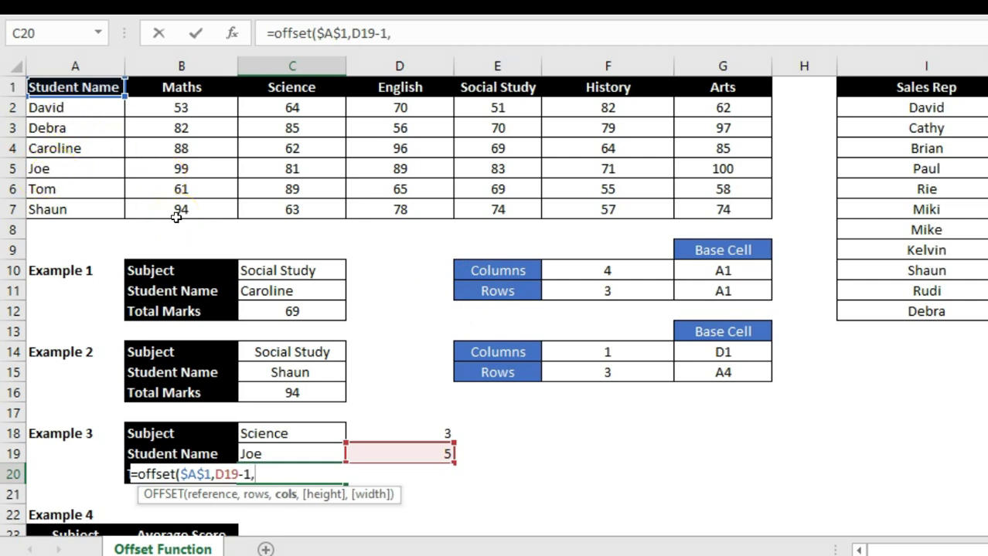
click(427, 432)
text(-)
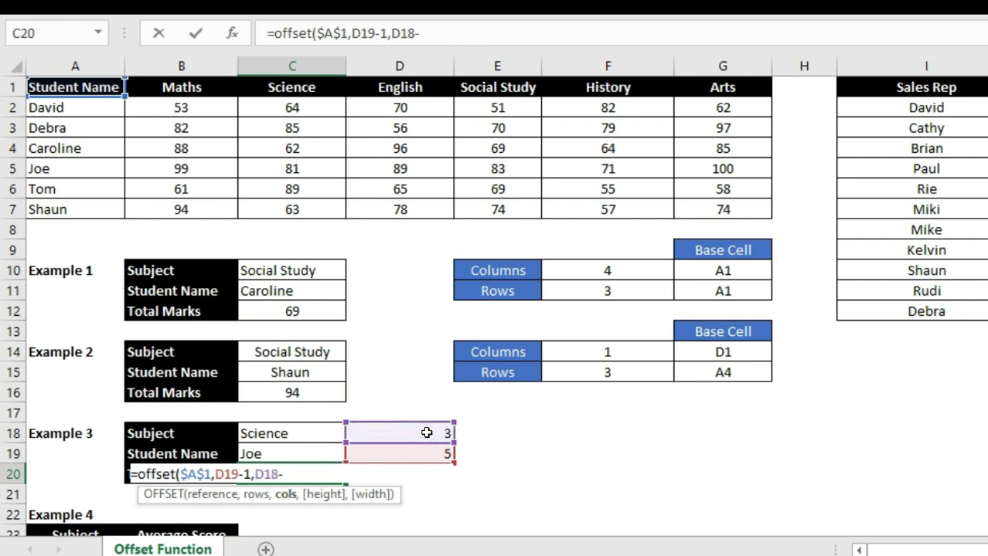
text(1)
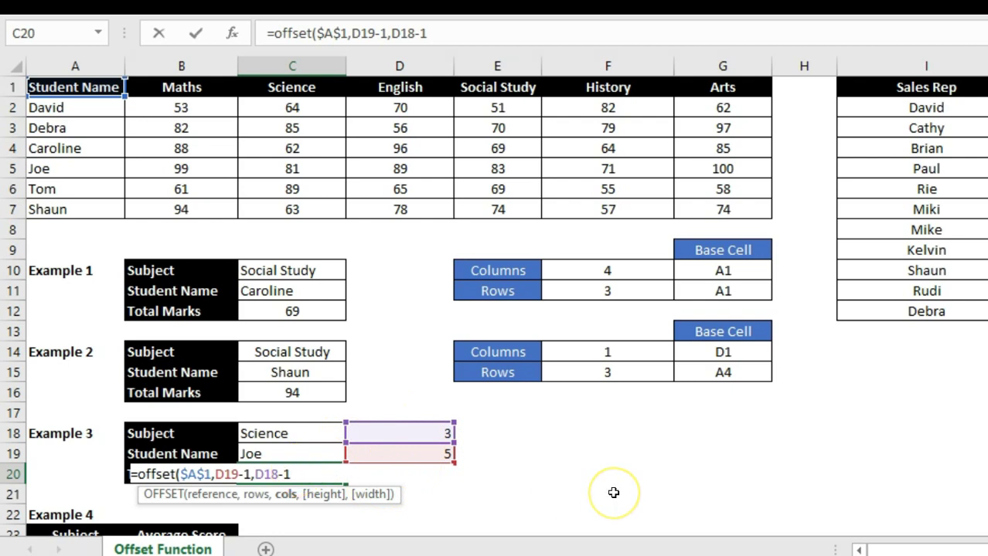
key(Return)
key(Up)
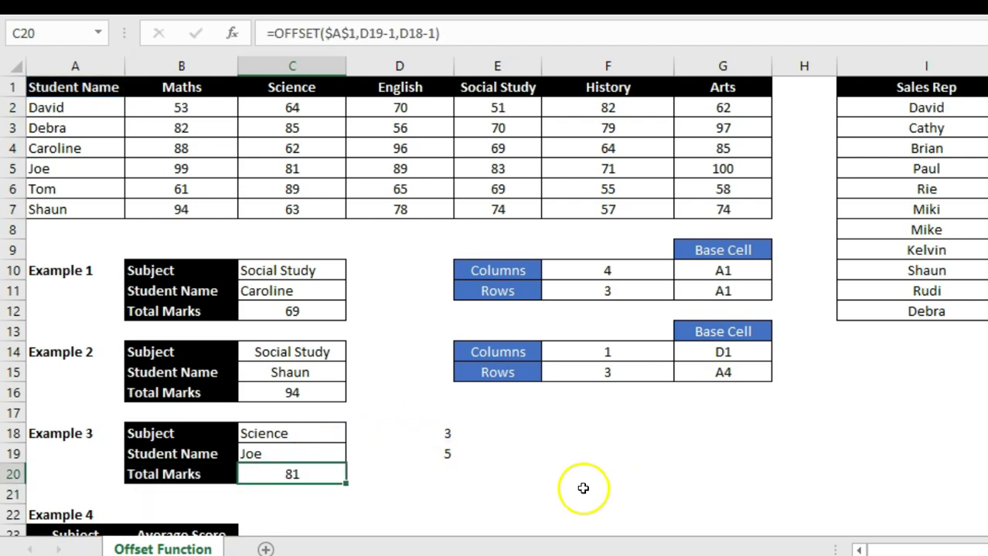
click(291, 168)
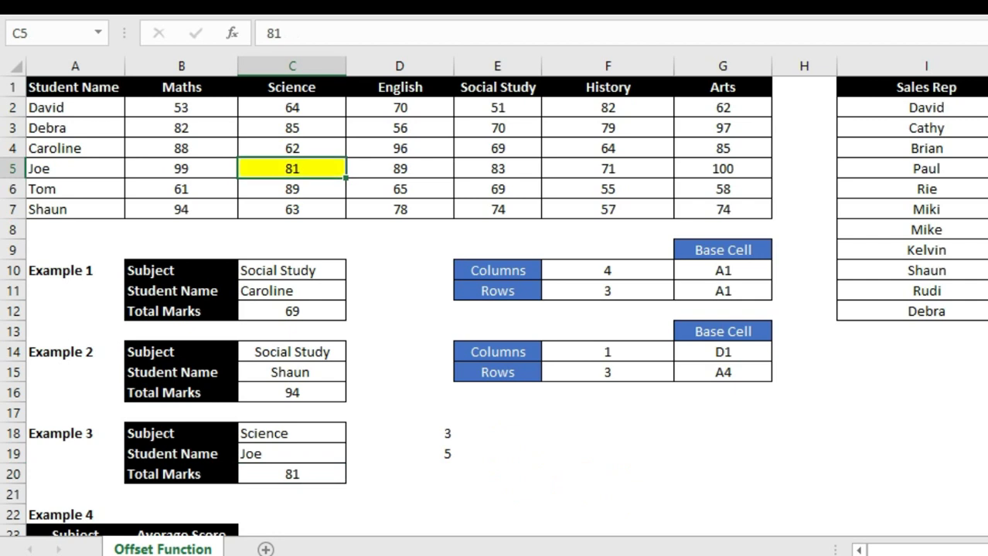
- Choose English as Example 3's subject in C18 and check the total marks against the score in D5
click(327, 438)
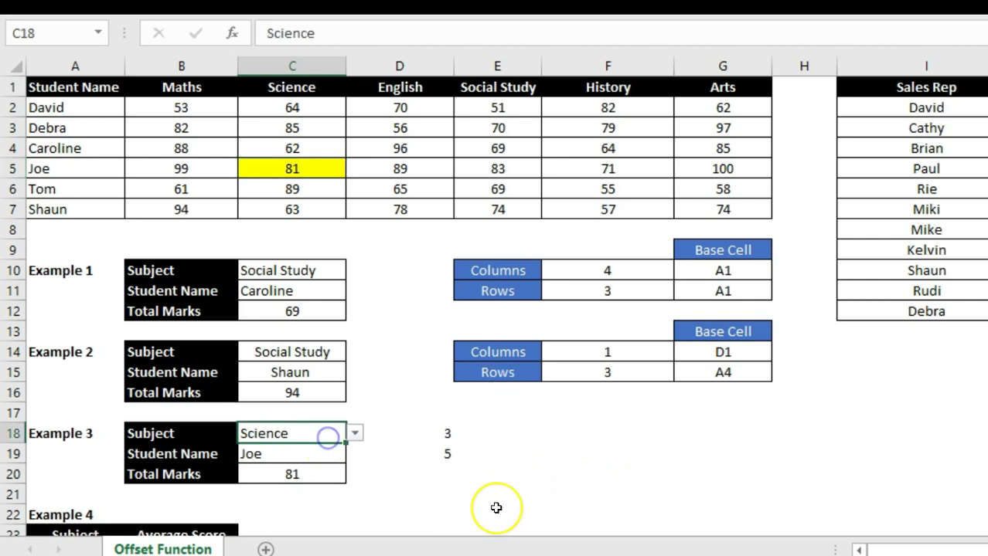
key(alt+Down)
key(Down)
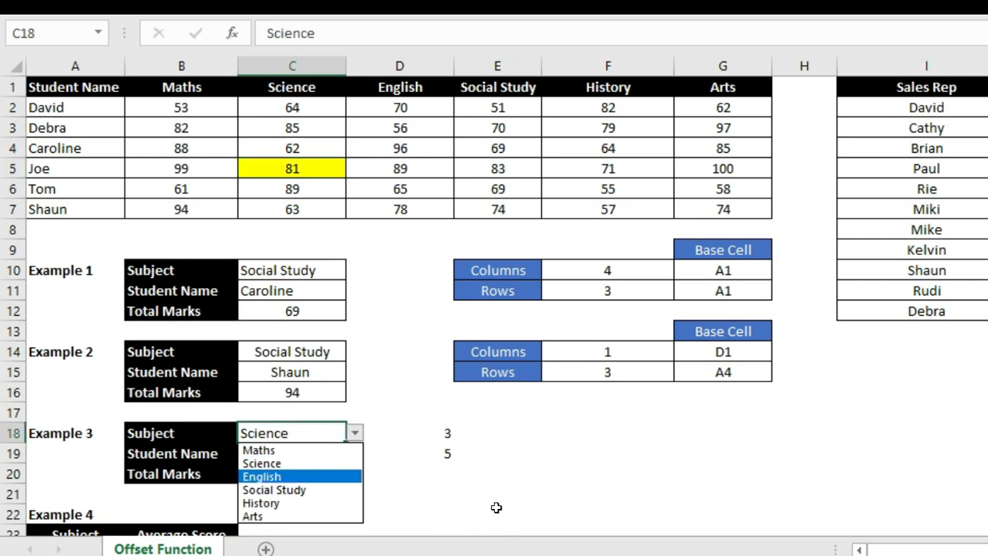
key(Return)
click(433, 172)
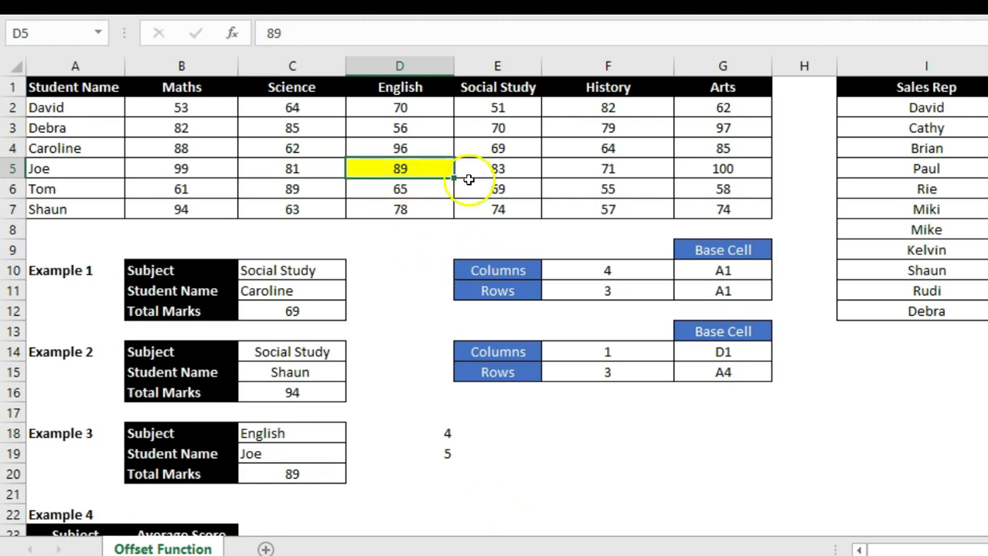
- Choose the student listed in A3 as Example 3's student name in C19 and check the total marks against D3
click(320, 462)
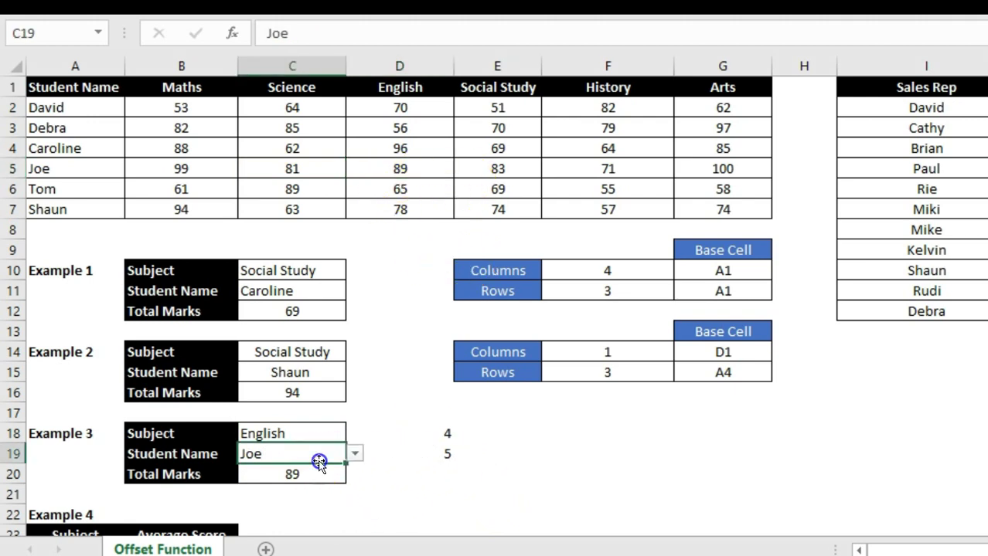
key(alt+Down)
key(Up)
key(Up)
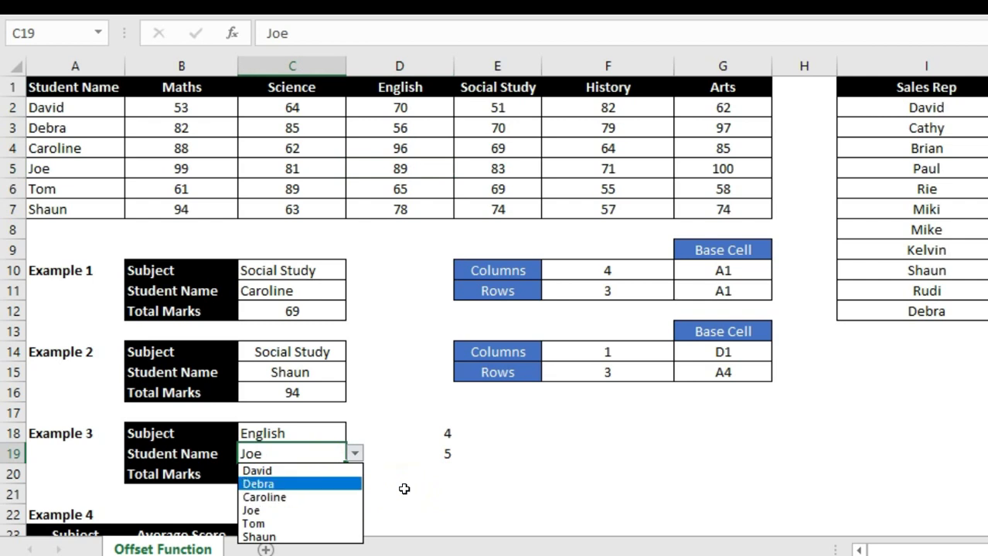
key(Return)
click(398, 130)
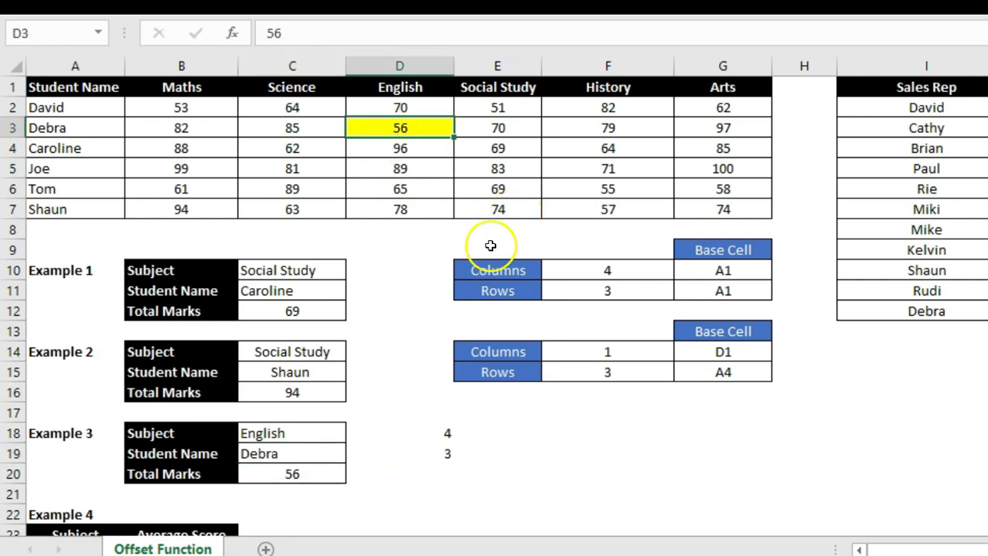
- Review the helper formulas in D18:D19 and copy D18's MATCH expression without its equals sign
click(431, 434)
drag(431, 433, 437, 453)
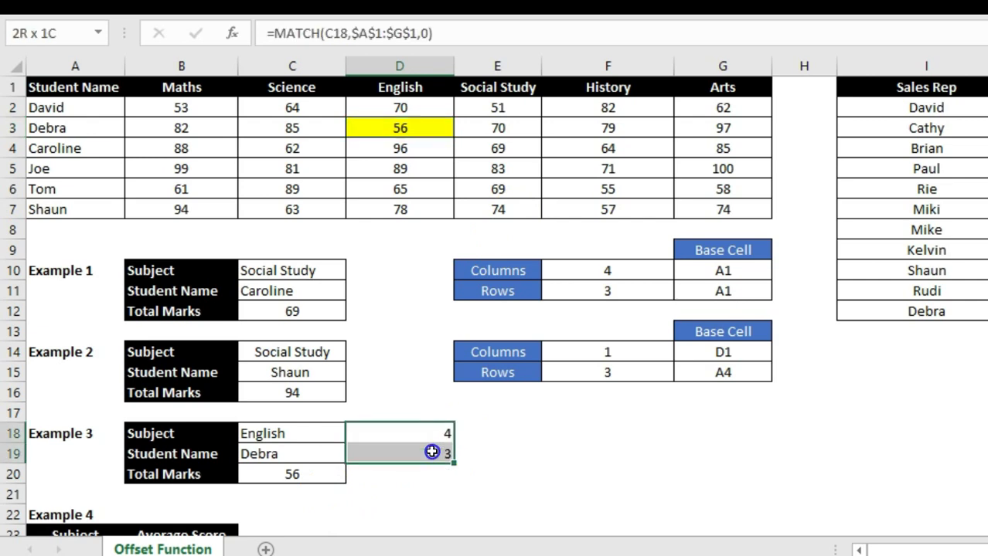
click(430, 435)
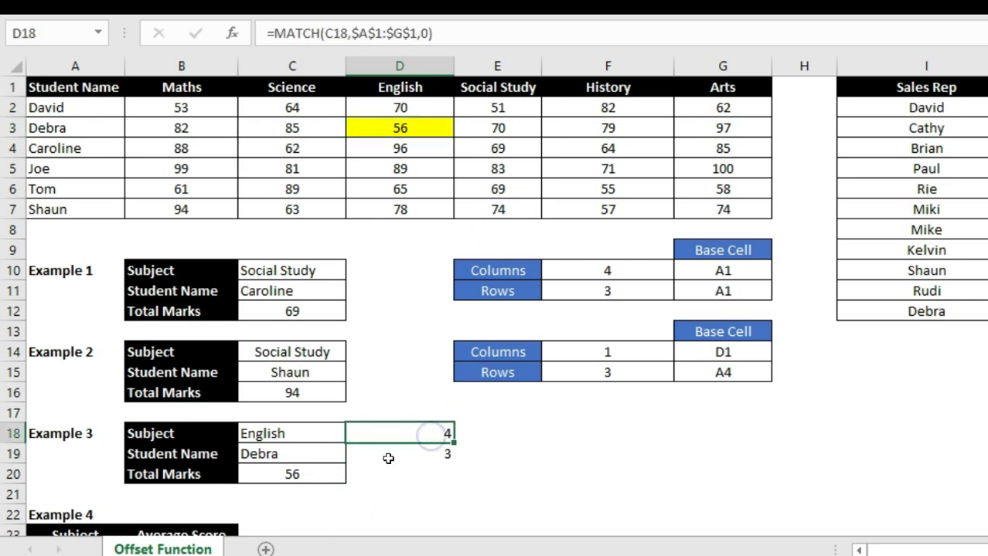
click(295, 473)
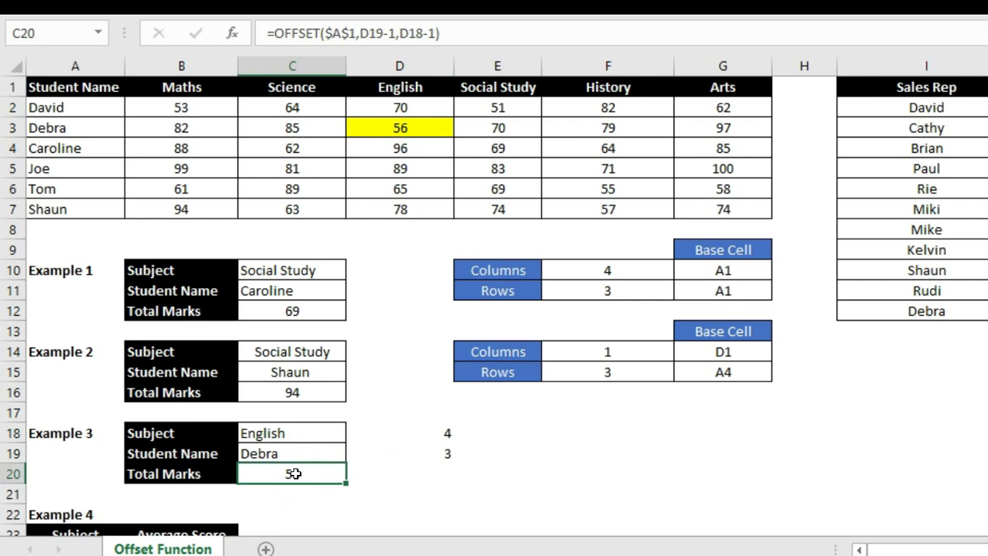
click(396, 435)
click(276, 33)
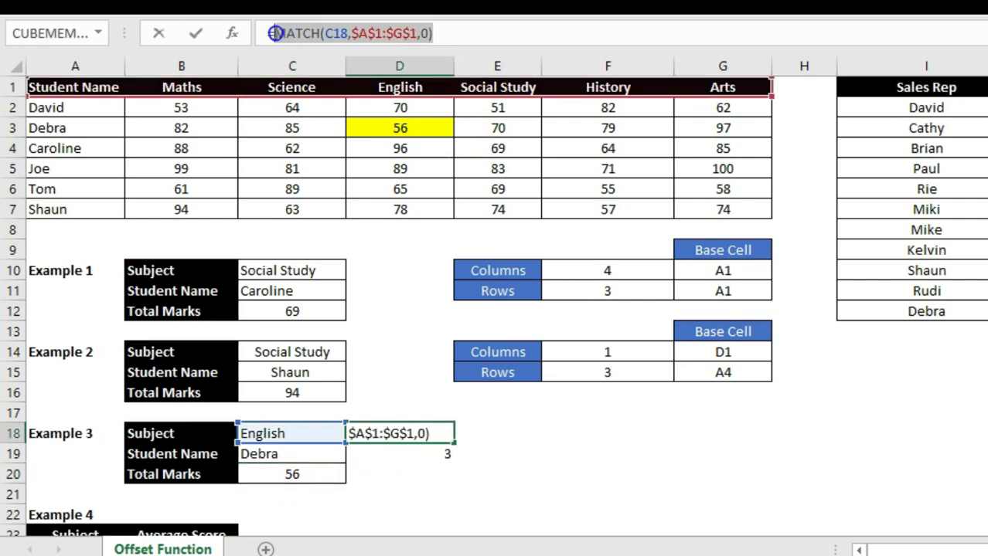
key(Escape)
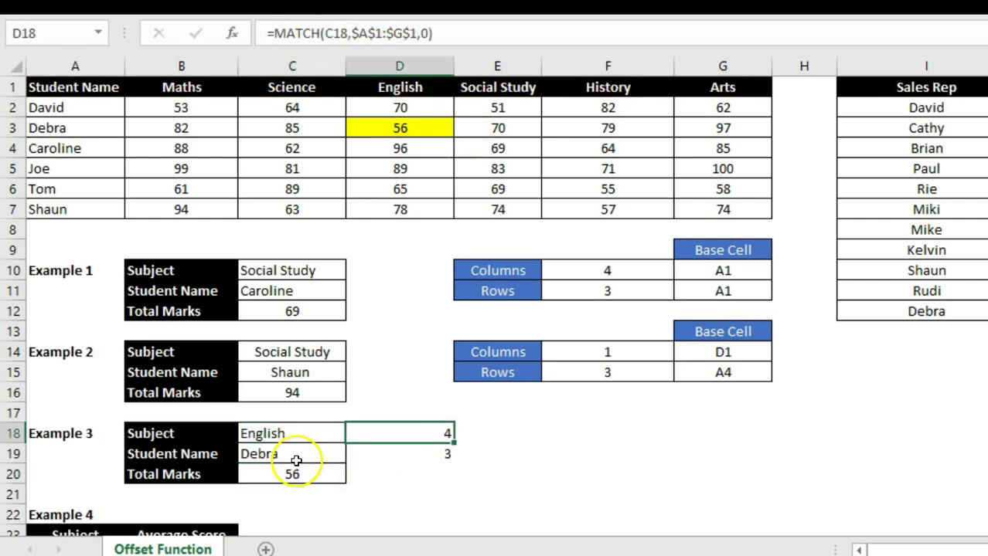
- Replace the D18 reference in C20's OFFSET formula with MATCH(C18,$A$1:$G$1,0), keeping the -1
click(294, 471)
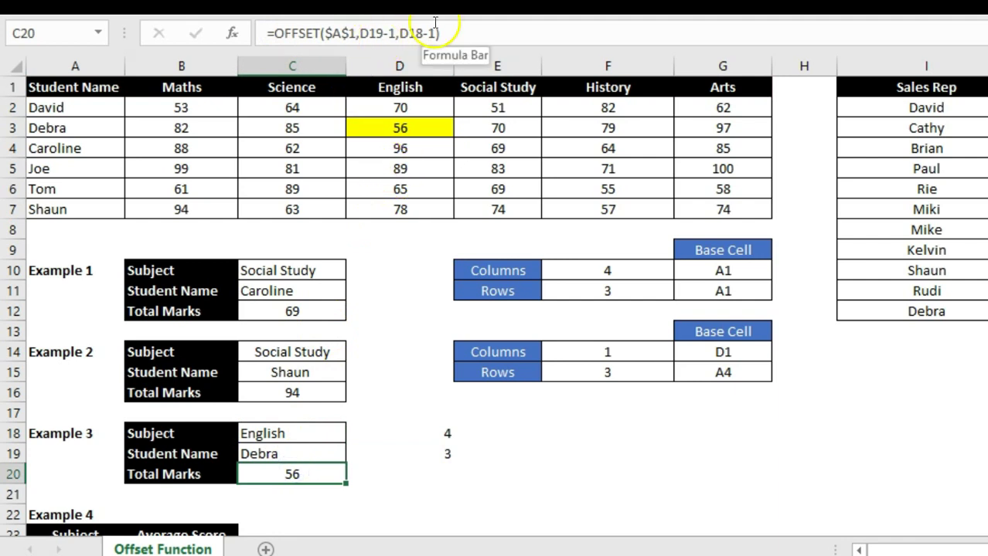
drag(400, 34, 420, 33)
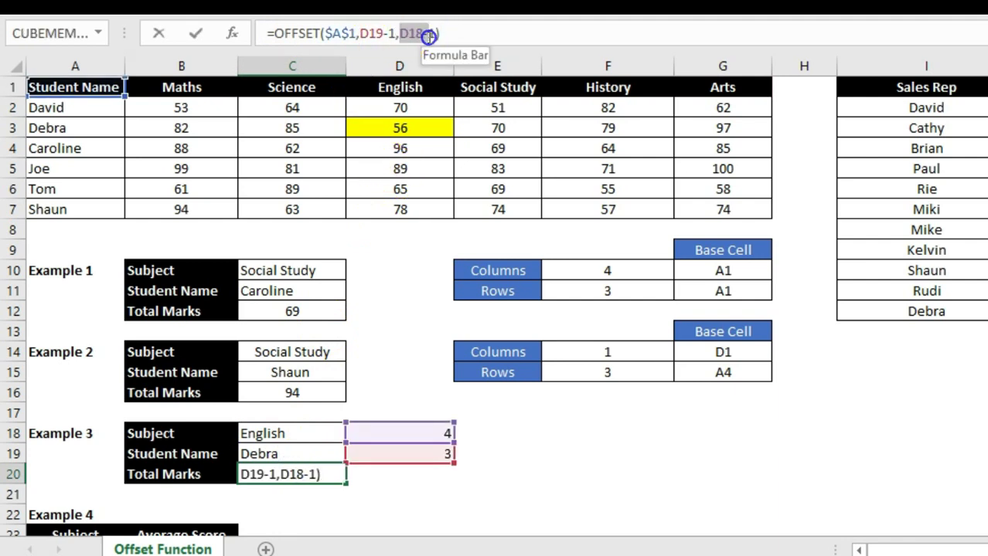
key(BackSpace)
text(MATCH(C18,$A$1:$G$1,0))
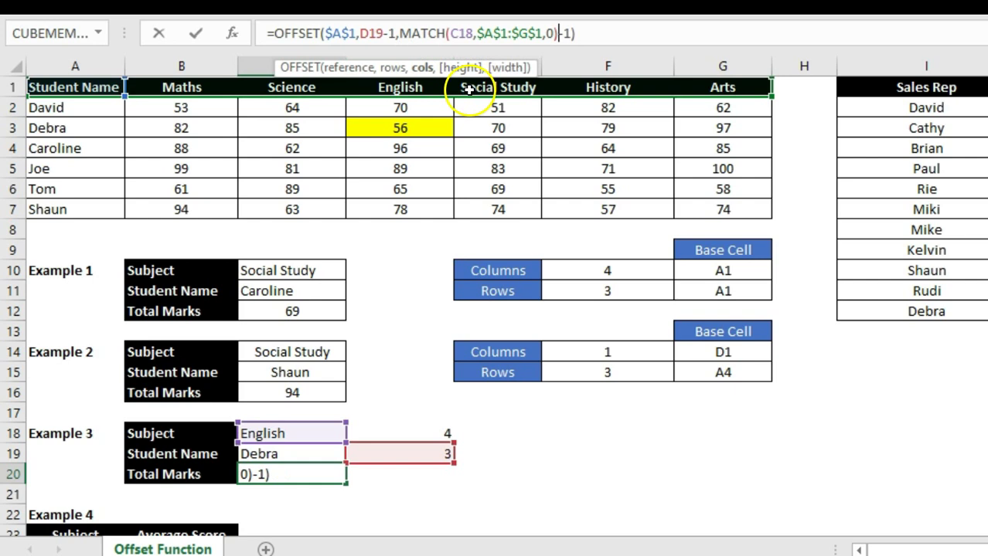
key(Return)
- Copy MATCH(C19,$A$1:$A$7,0) from D19 and substitute it for the D19 reference in C20's OFFSET formula, keeping the -1
drag(439, 40, 276, 31)
key(ctrl+c)
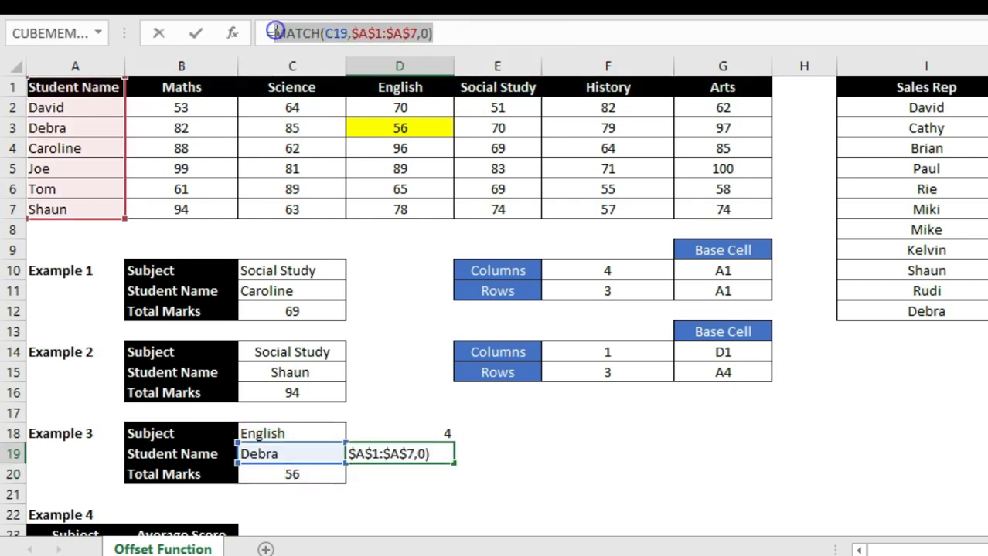
key(Escape)
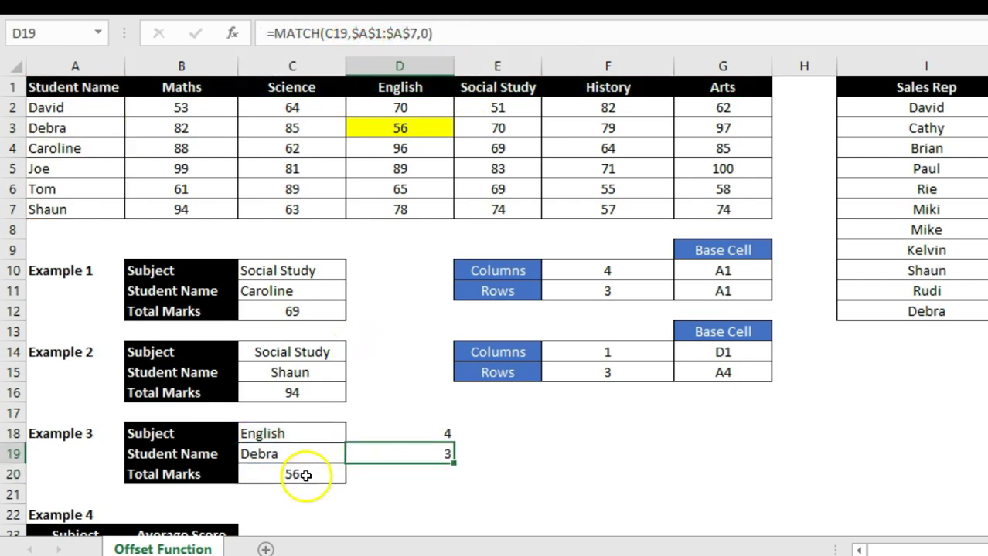
click(306, 475)
drag(387, 39, 359, 38)
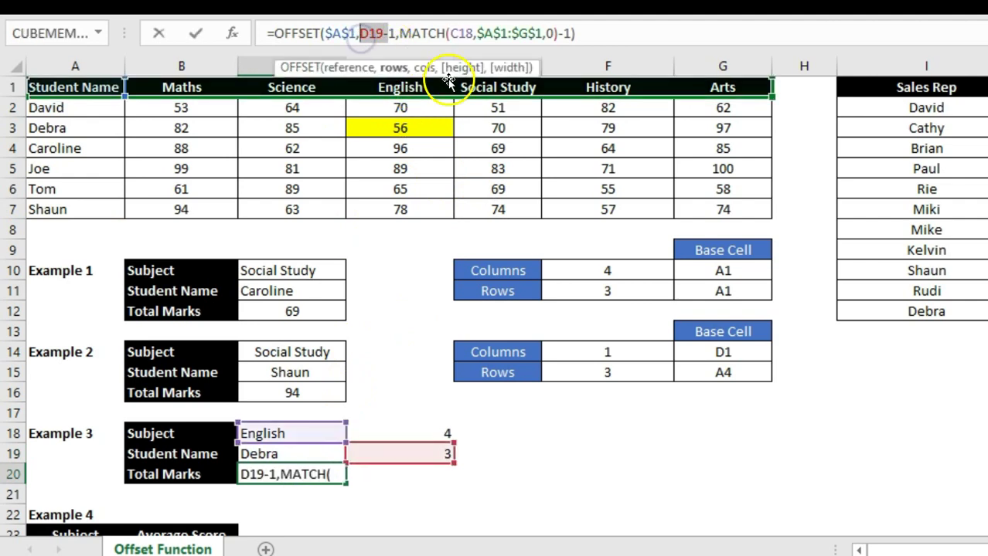
key(BackSpace)
key(ctrl+v)
text(-)
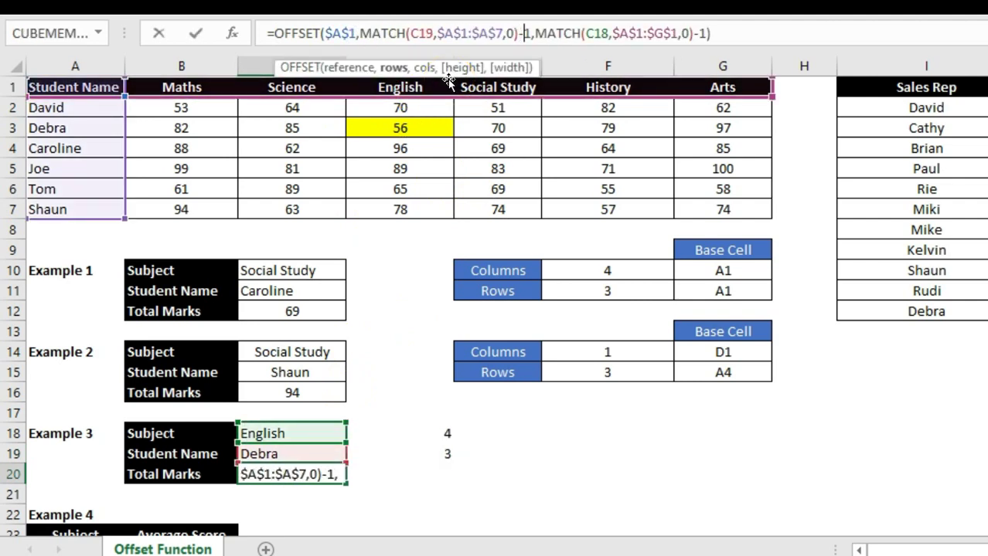
key(Return)
key(Up)
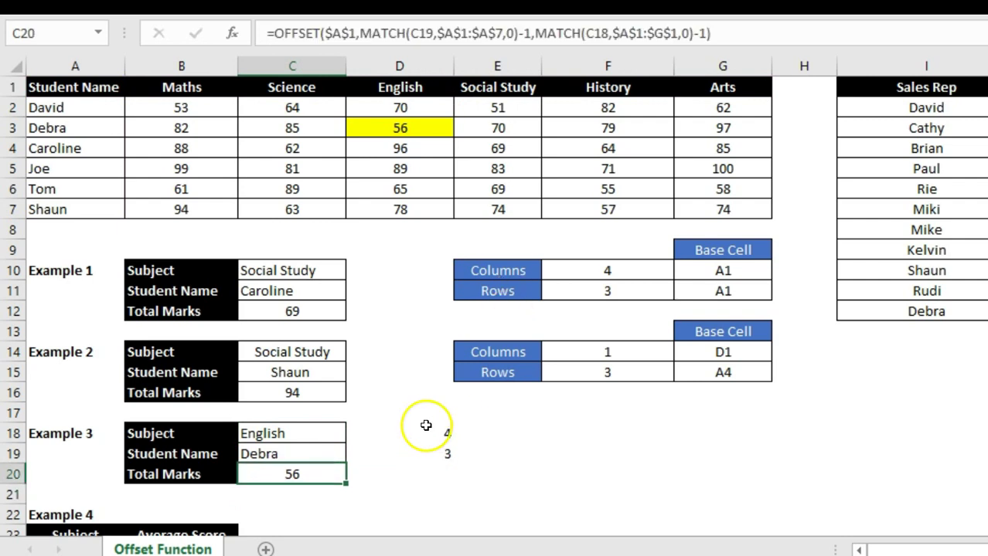
- Clear the helper MATCH formulas from D18:D19
drag(424, 433, 426, 456)
key(Delete)
key(Left)
key(Down)
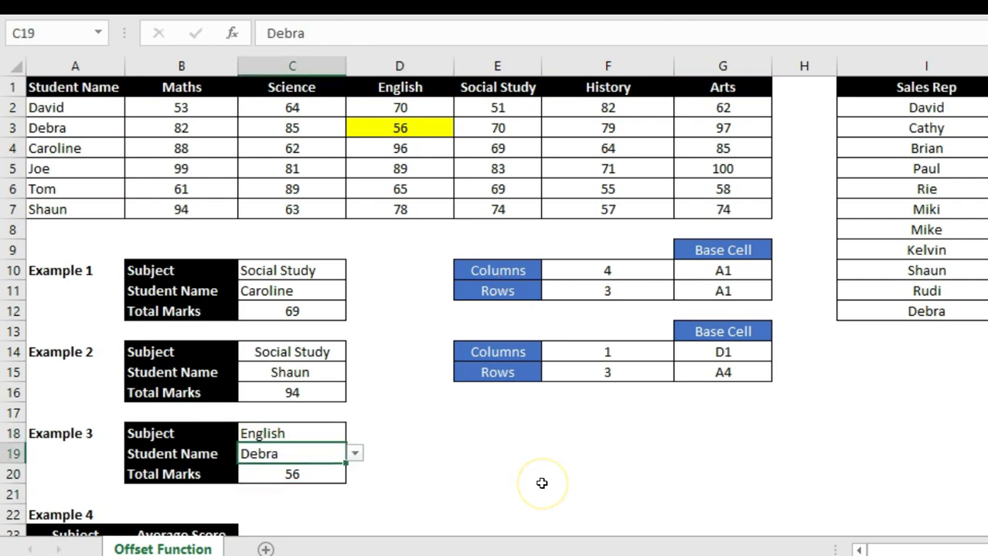
- Choose Maths as Example 3's subject in C18 to test the combined OFFSET and MATCH formula
key(Down)
key(Up)
key(Up)
key(alt+Down)
key(Up)
key(Up)
key(Return)
key(Down)
key(Down)
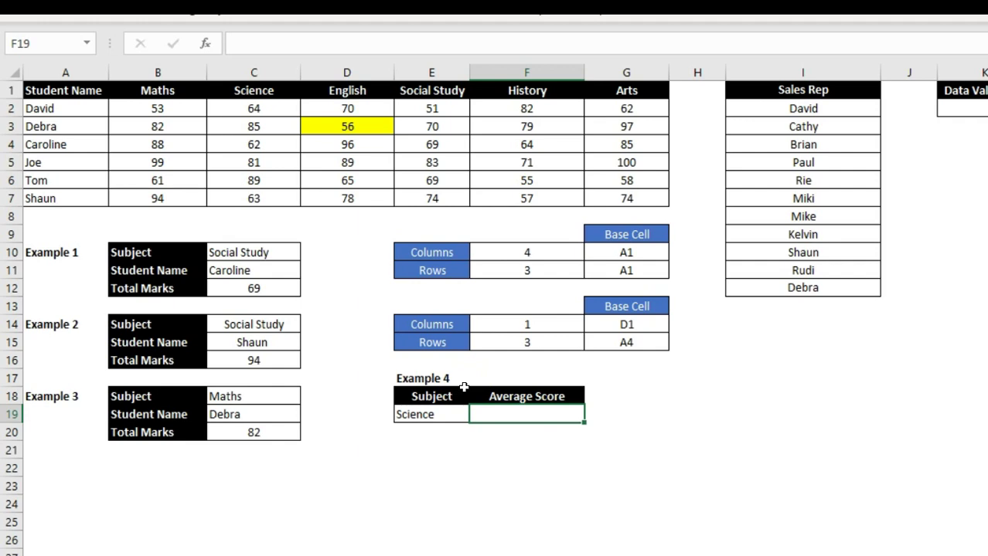
key(Down)
key(Down)
key(Left)
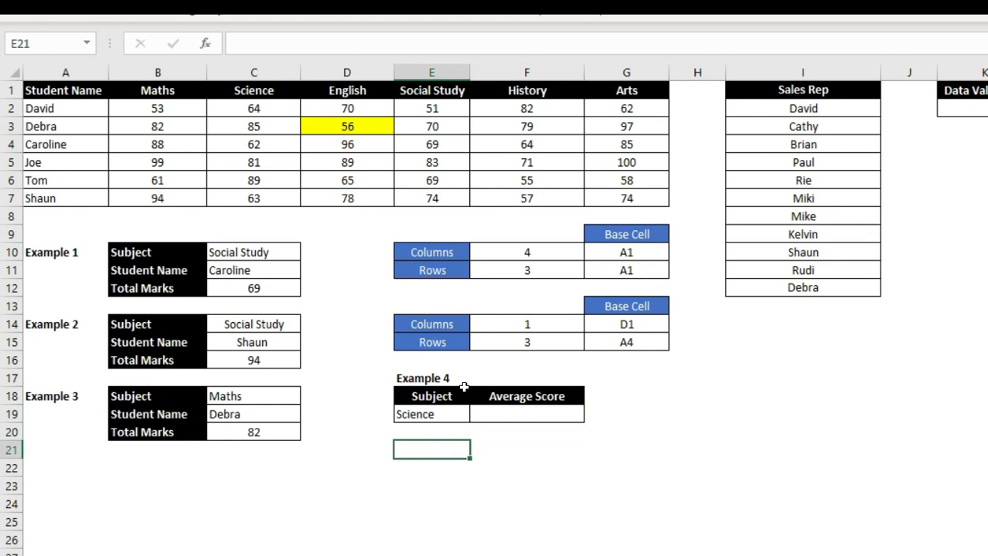
key(Right)
key(Right)
key(Up)
key(Up)
key(Left)
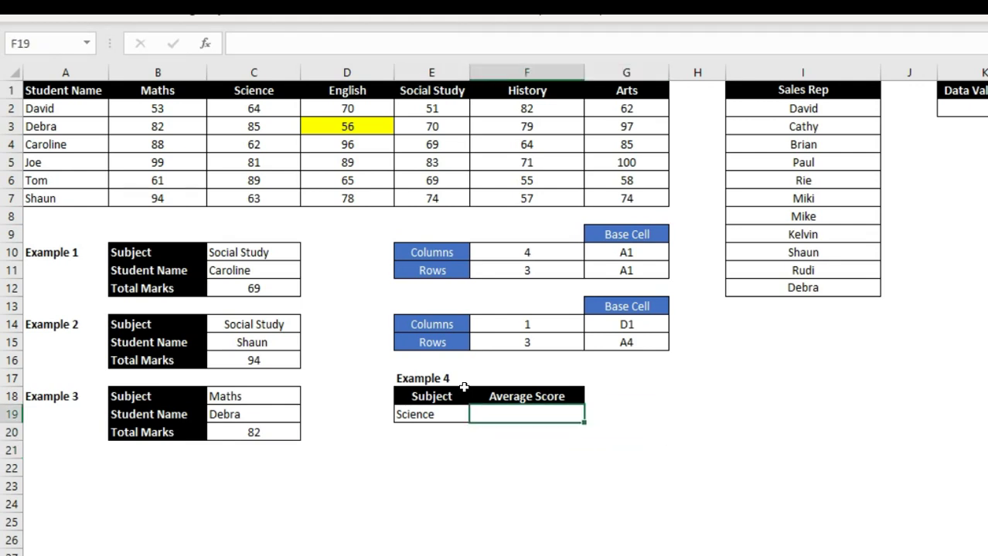
- Start an OFFSET formula in F19 with $A$1 as the absolute reference, 1 row and 2 columns
text(=offset)
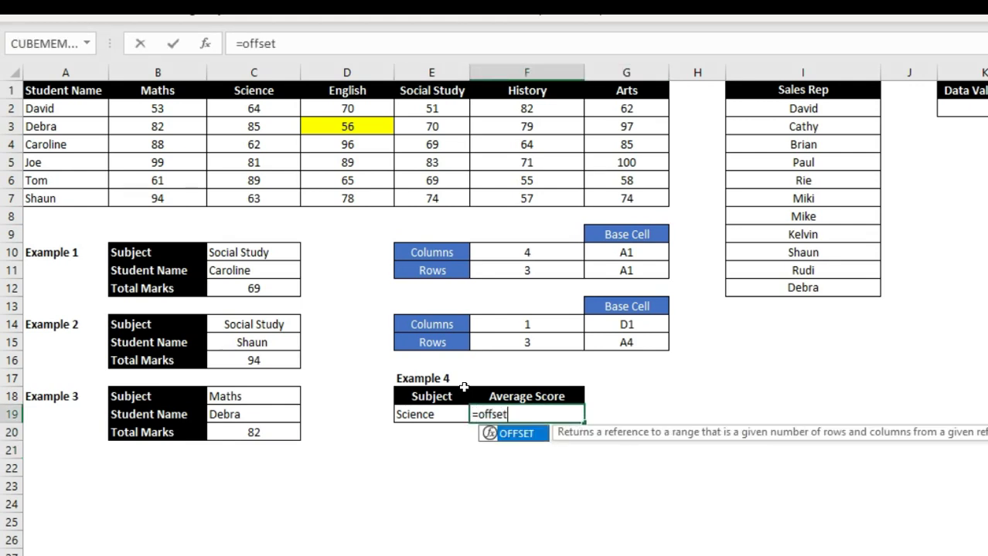
text(()
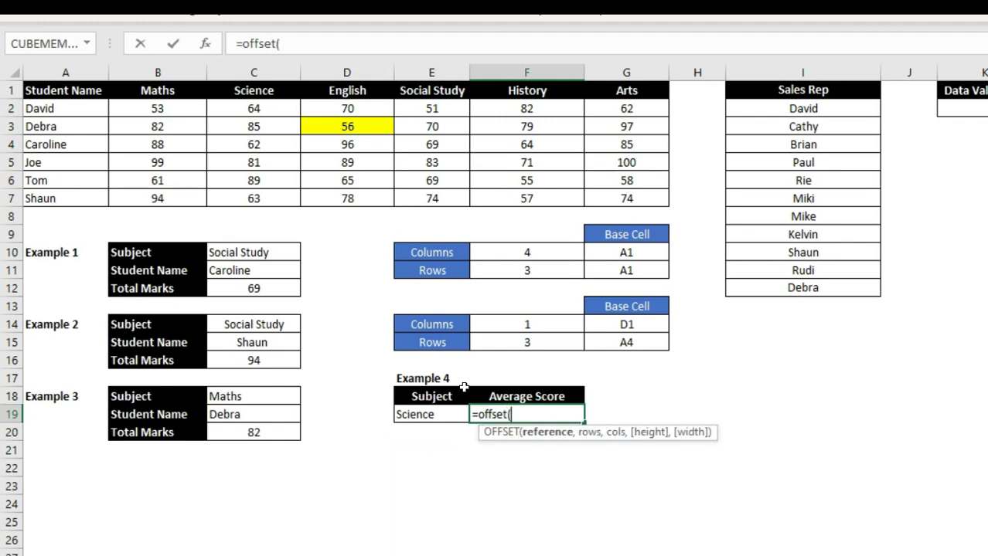
click(65, 92)
key(F4)
text(,)
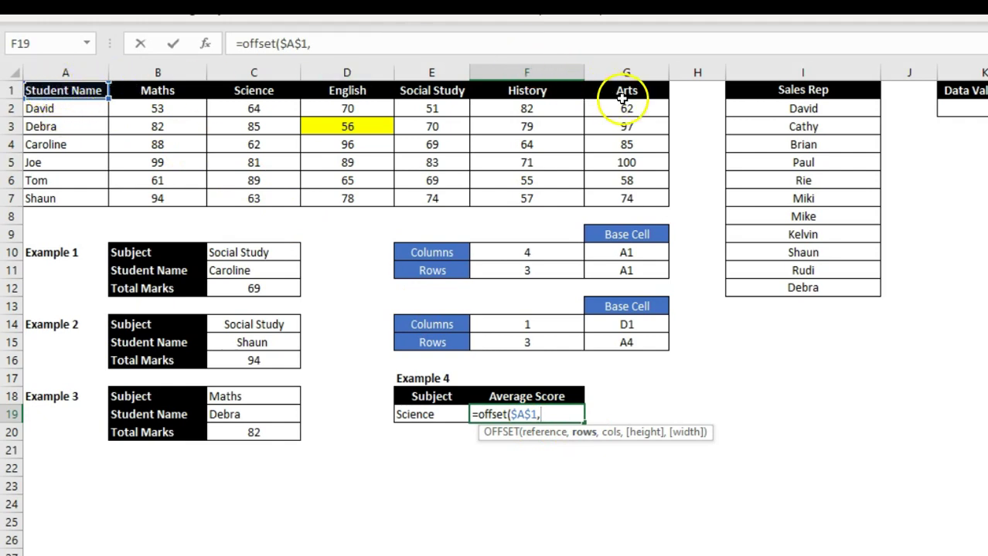
text(1,)
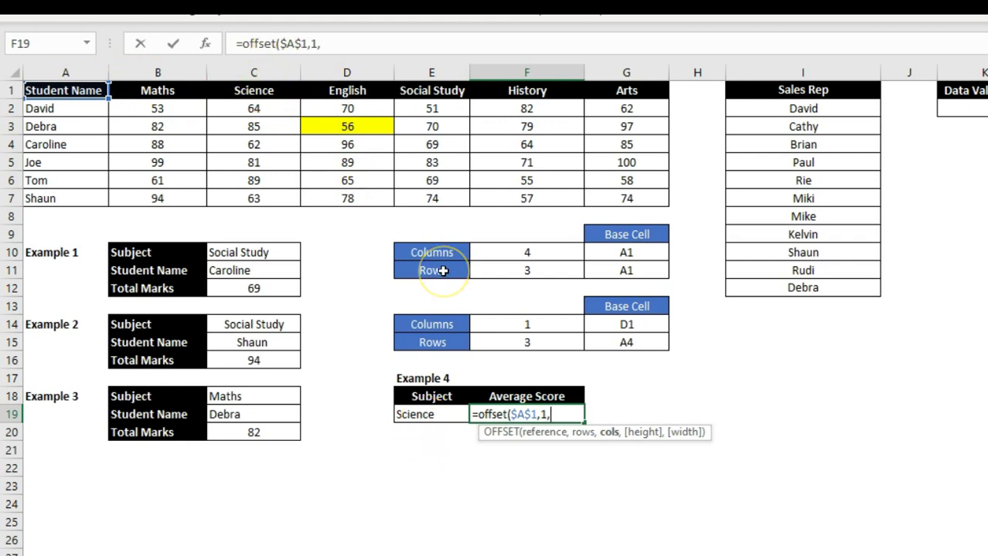
text(2,)
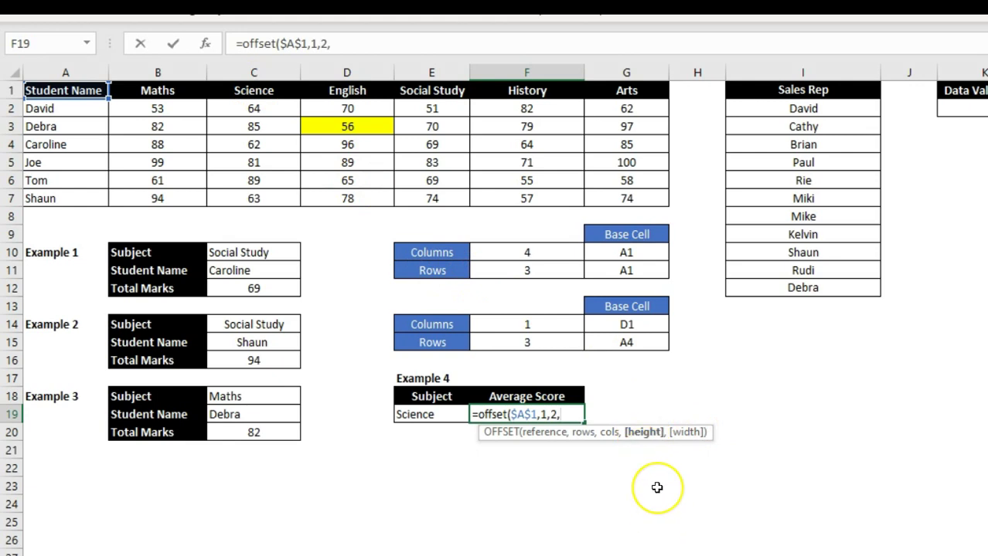
- Add COUNTA($A$1:$A$7) as the height argument of F19's OFFSET and enter the formula, accepting the closing-bracket correction
text(counta()
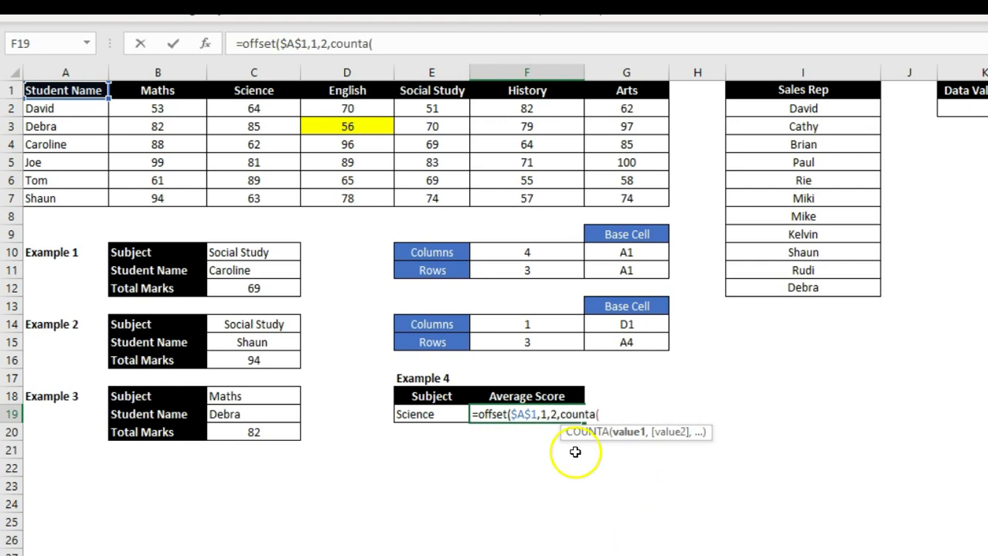
drag(90, 90, 89, 196)
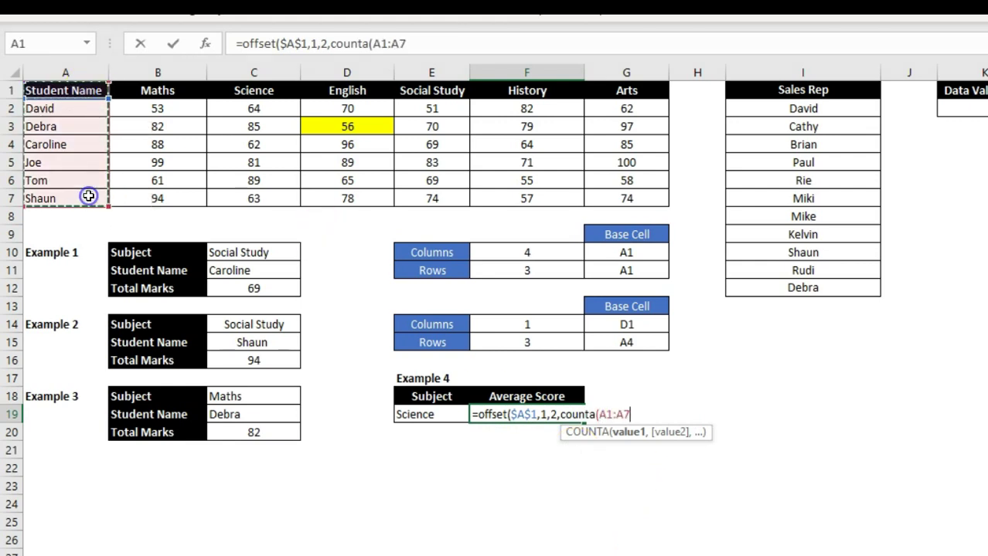
key(F4)
key(Return)
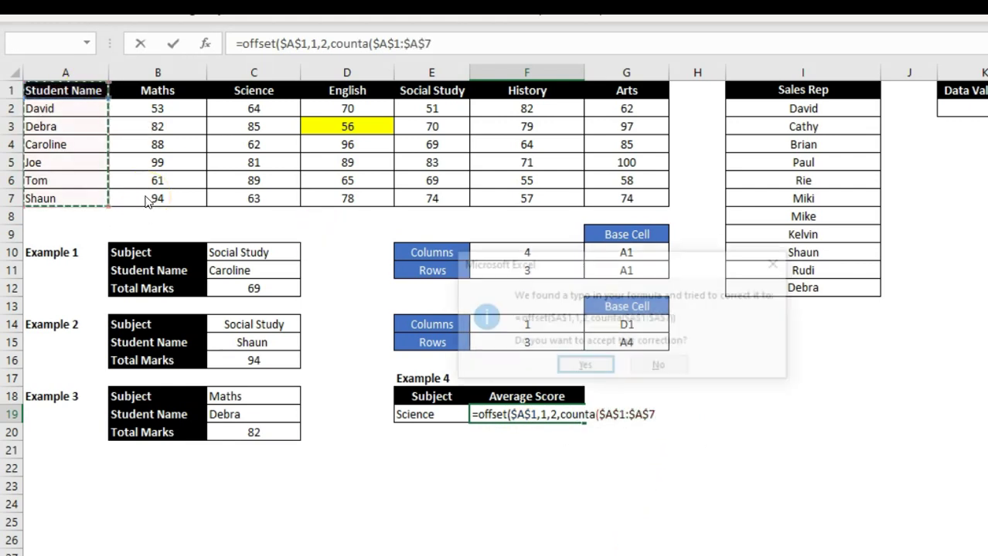
key(Return)
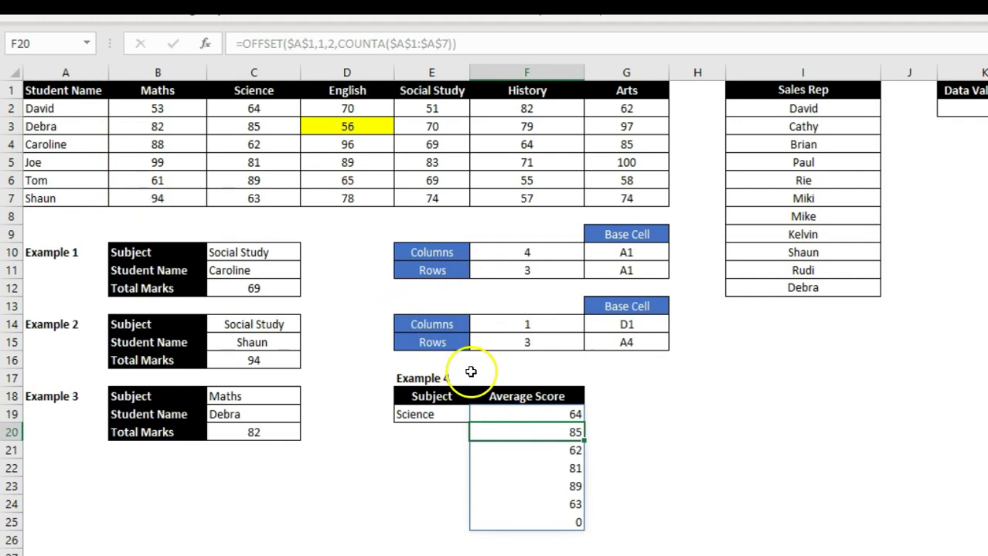
- Compare the spilled results below F19 with the Science scores in column C and the counted range A1:A7
click(562, 412)
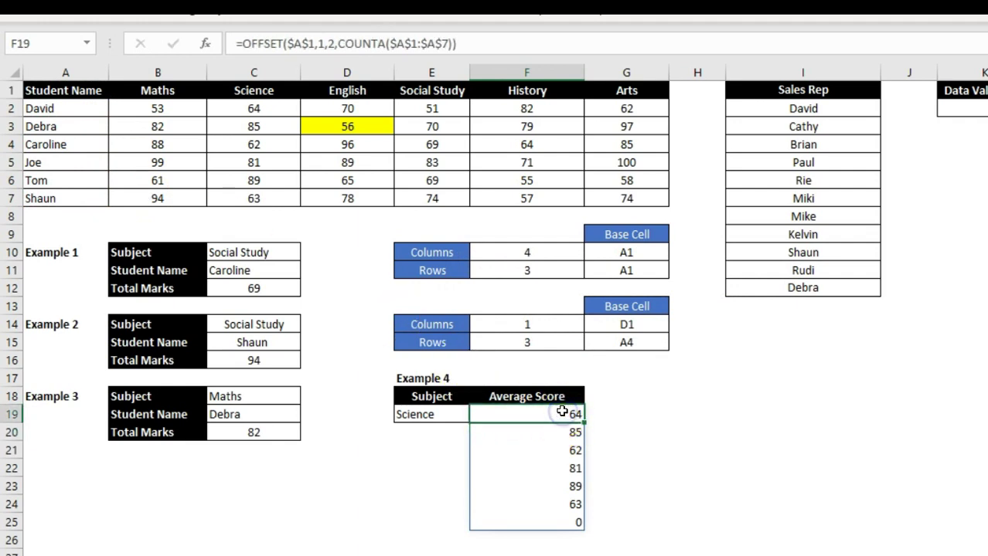
click(274, 108)
drag(275, 108, 273, 213)
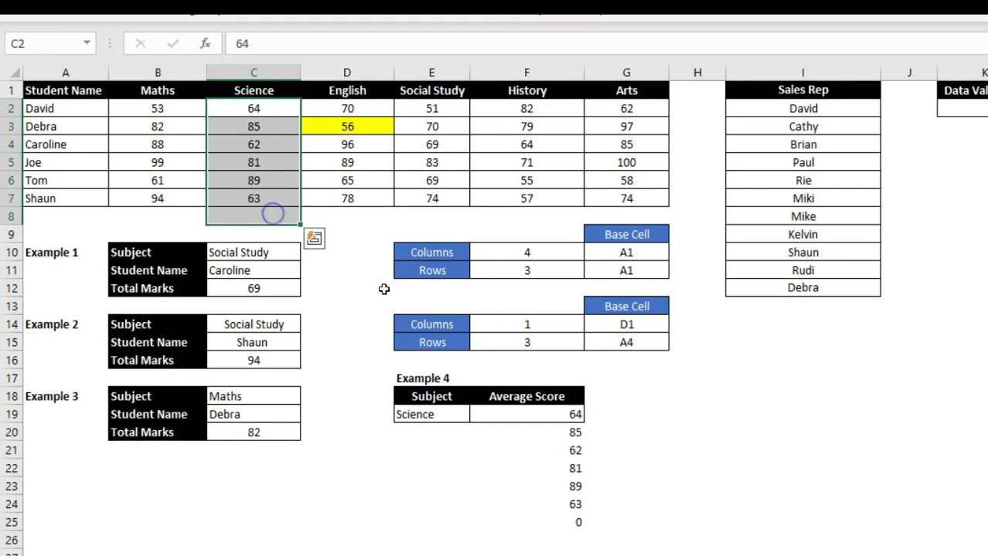
click(566, 522)
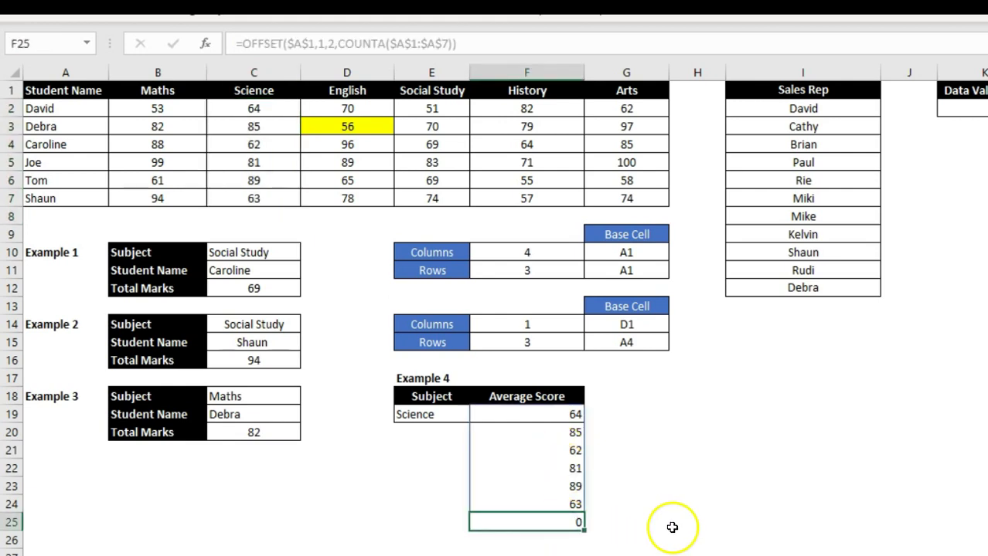
click(539, 415)
drag(72, 91, 72, 201)
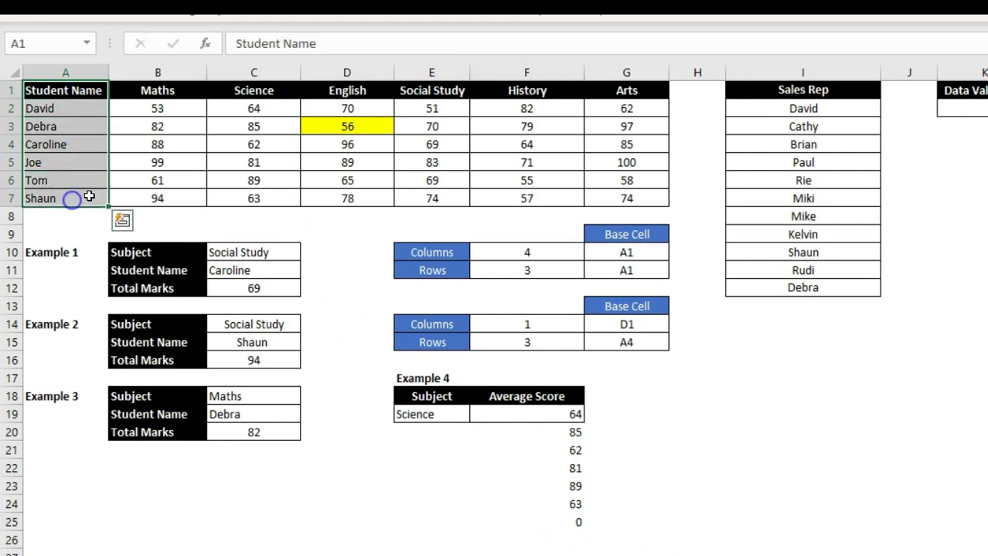
click(268, 109)
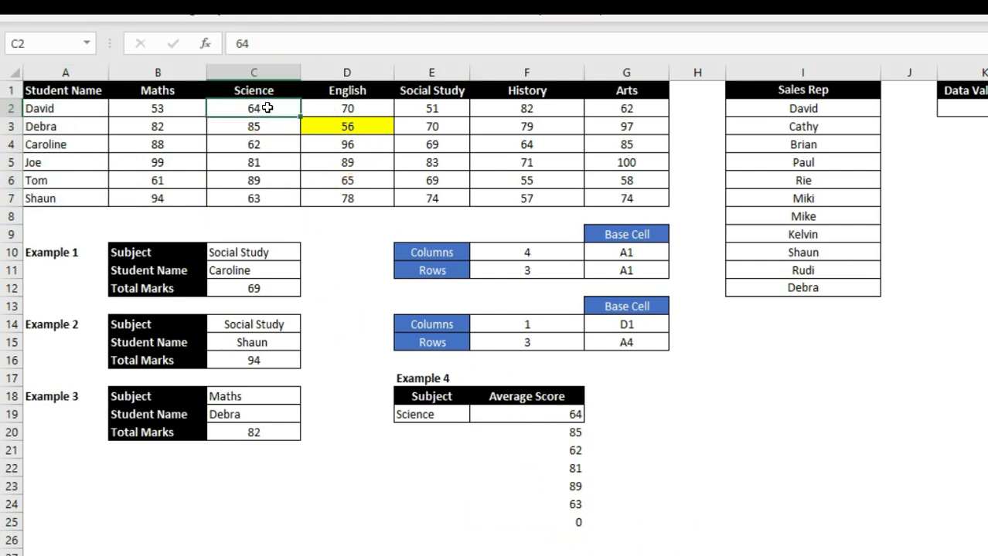
drag(267, 108, 267, 210)
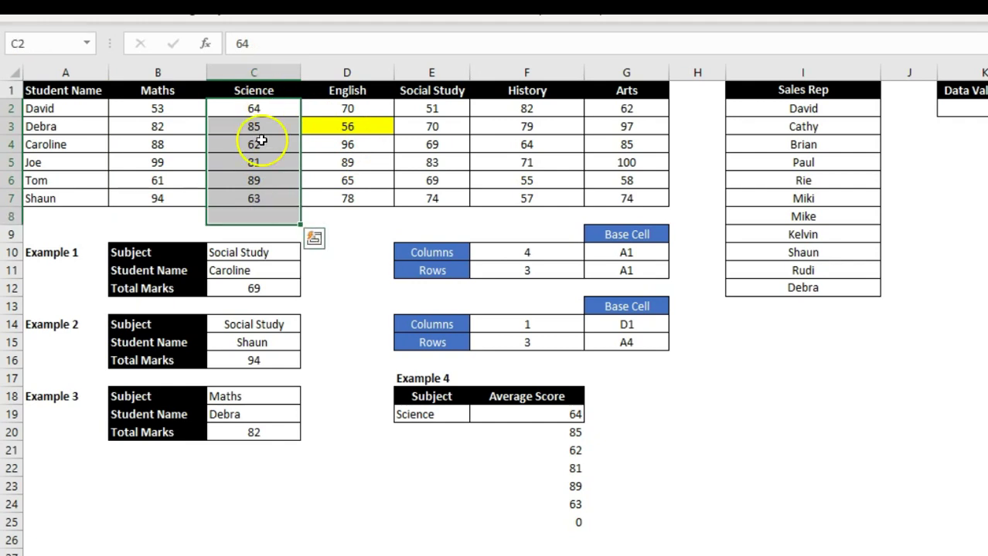
drag(576, 415, 568, 524)
- Subtract 1 from COUNTA($A$1:$A$7) in F19's OFFSET formula, and select the spilled results from F19 downward
click(569, 414)
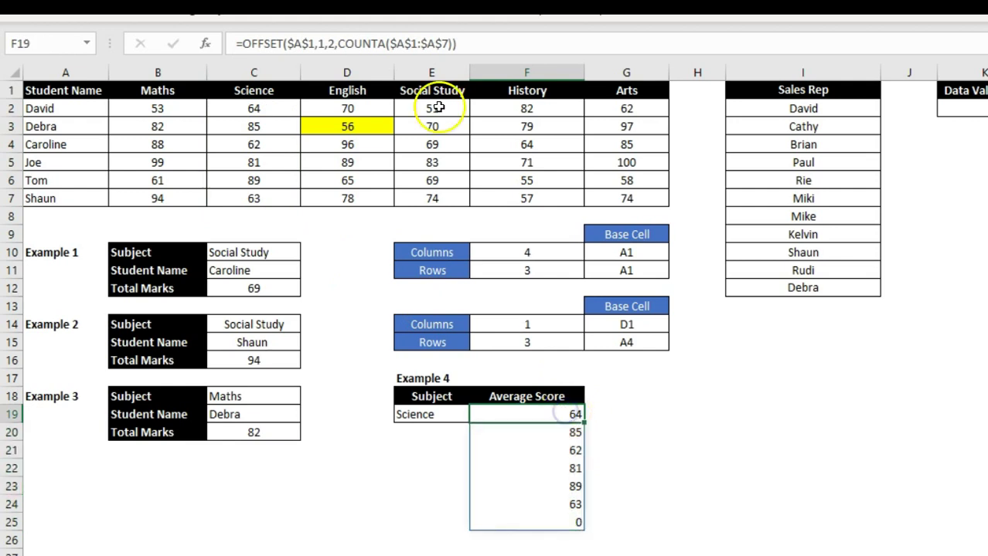
click(455, 45)
text(-1))
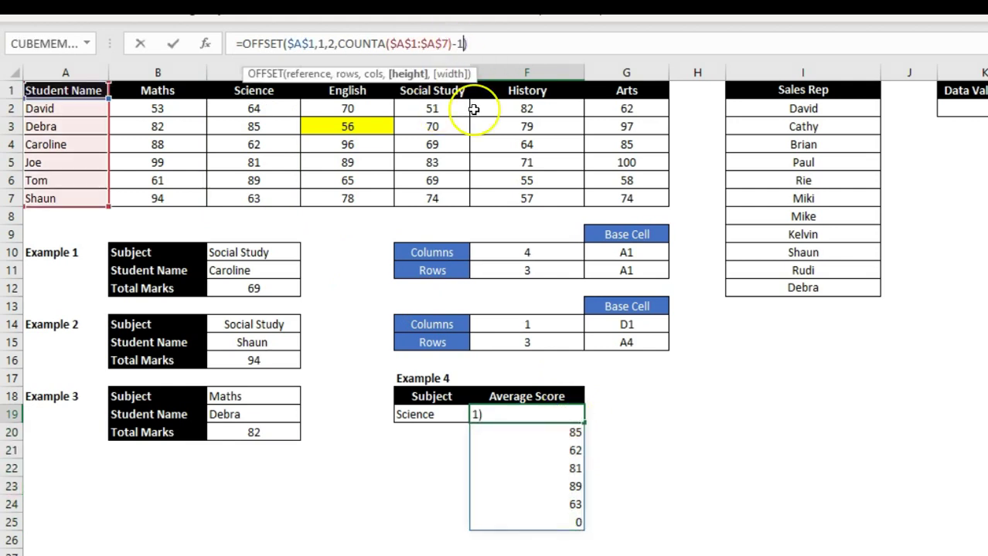
key(Return)
key(Up)
key(shift+Down)
key(shift+Down)
key(shift+Down)
key(shift+Down)
key(shift+Down)
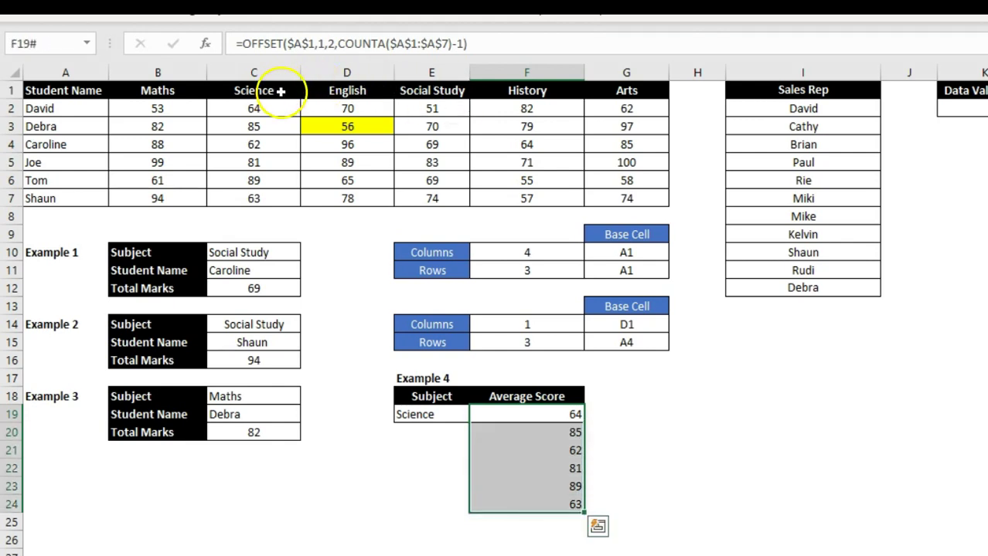
- Wrap F19's OFFSET formula in AVERAGE to calculate the Science average
click(524, 409)
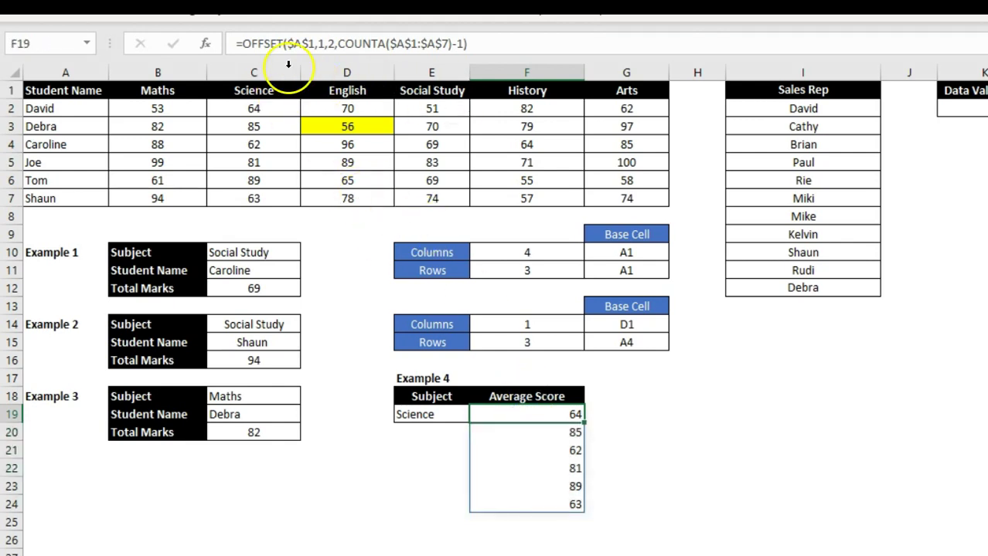
click(241, 43)
text(average)
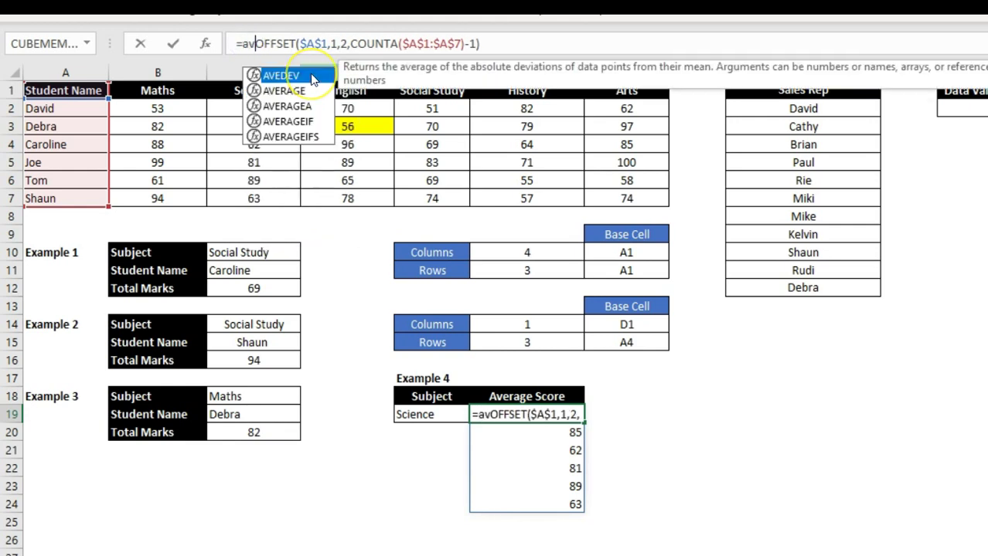
text(()
key(End)
text())
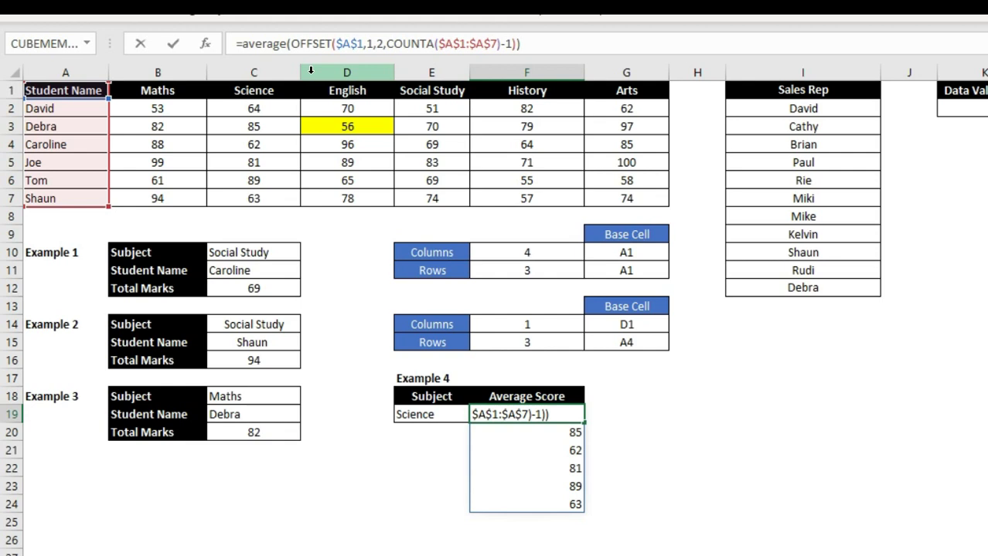
key(Return)
key(Up)
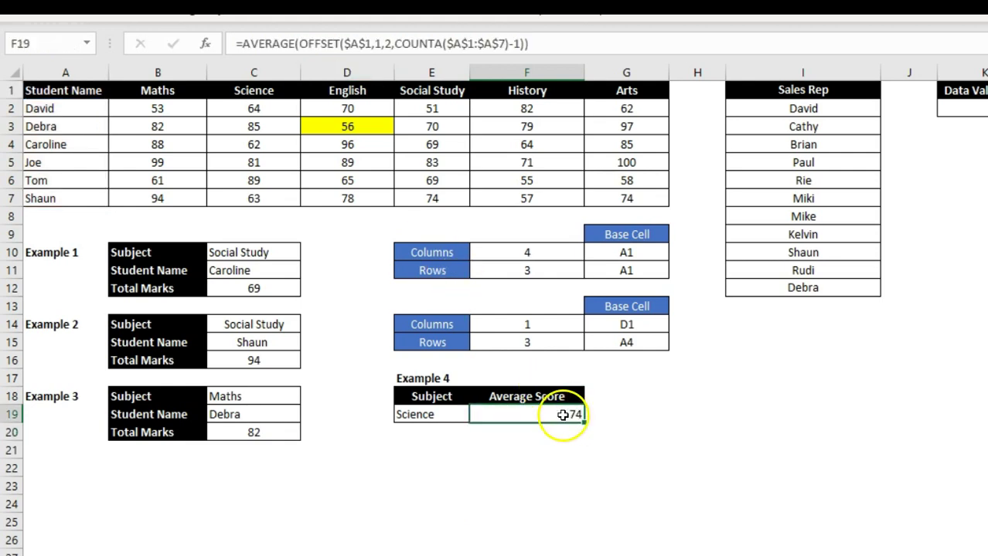
- Remove the AVERAGE wrapper from F19, leaving =OFFSET($A$1,1,2,COUNTA($A$1:$A$7)-1)
key(F2)
key(Home)
key(Right)
key(Delete)
key(Delete)
key(Delete)
key(Delete)
key(Delete)
key(Delete)
key(Delete)
key(Delete)
key(End)
key(Return)
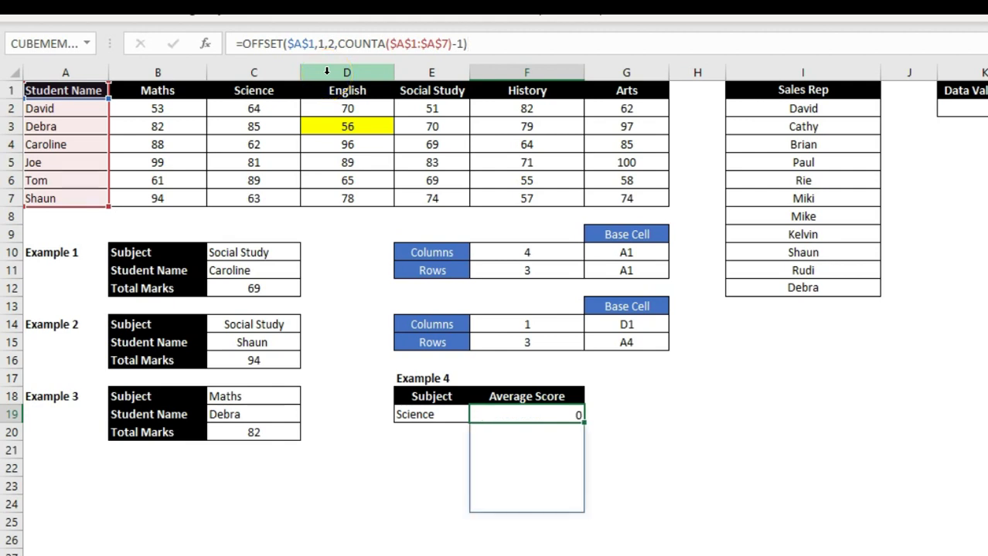
key(Up)
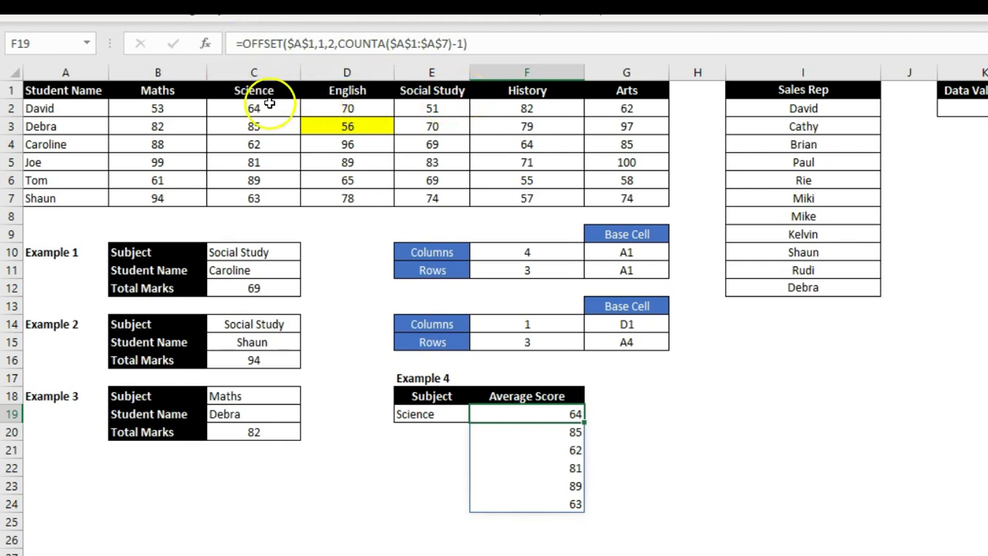
- Set the rows argument of F19's OFFSET formula to 0 and add a width argument of 4
key(F2)
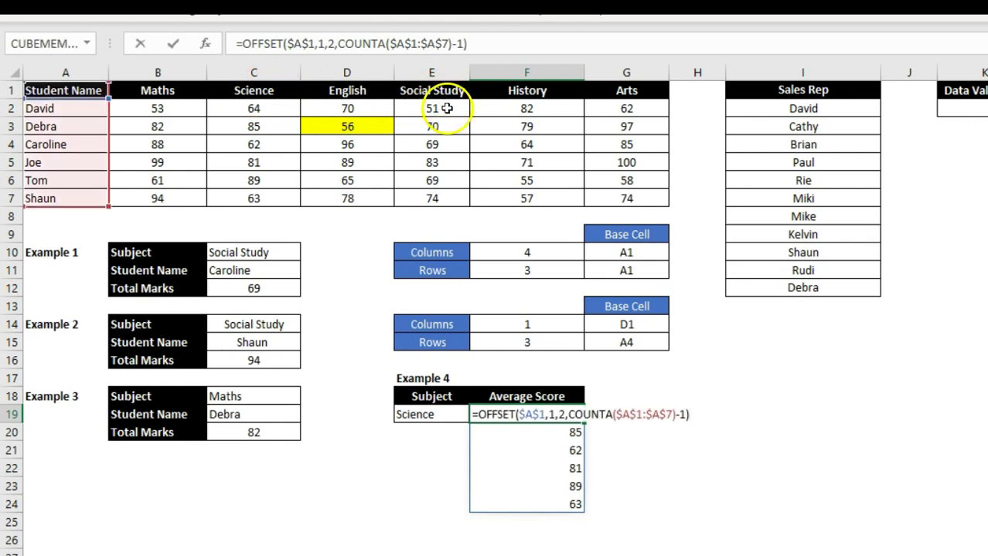
click(553, 414)
key(BackSpace)
text(0)
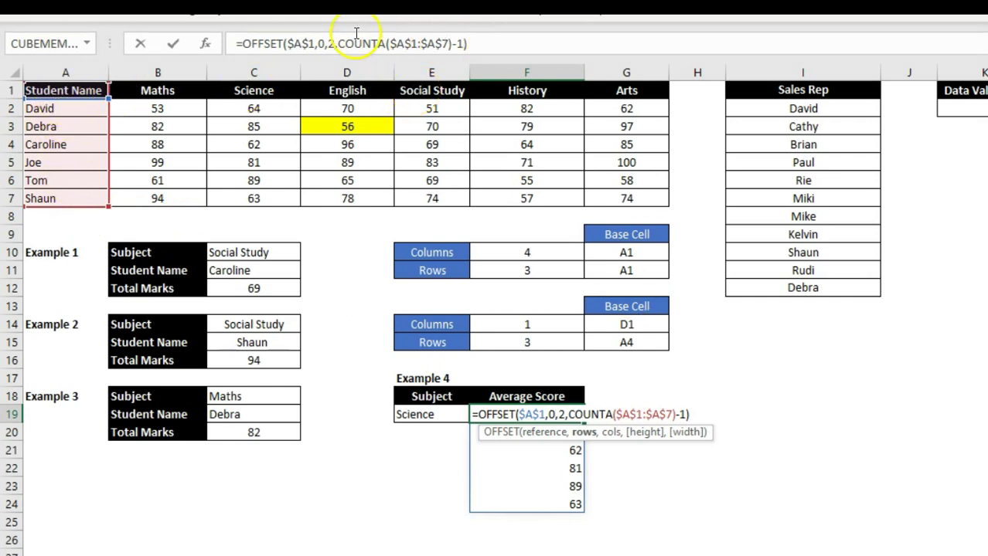
click(324, 44)
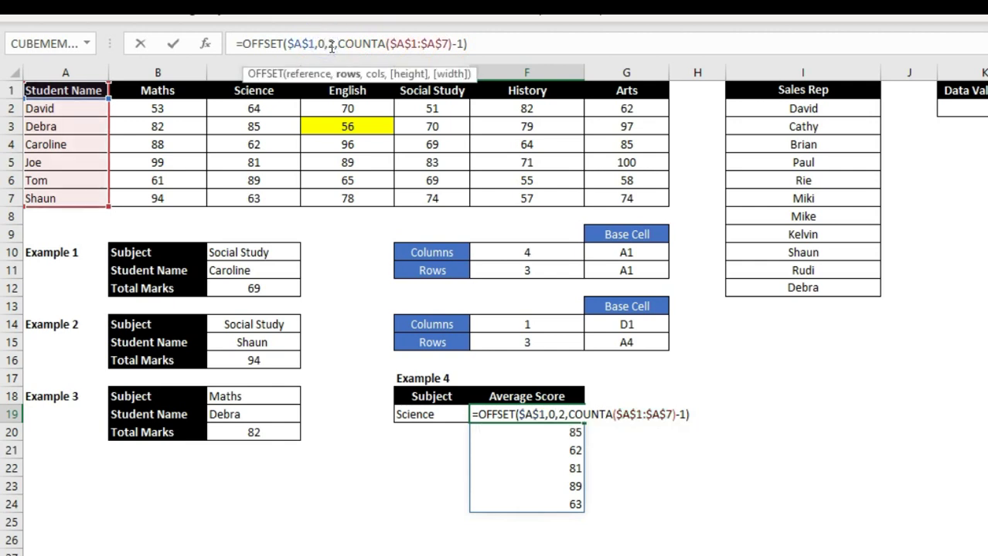
click(459, 43)
text(,4)
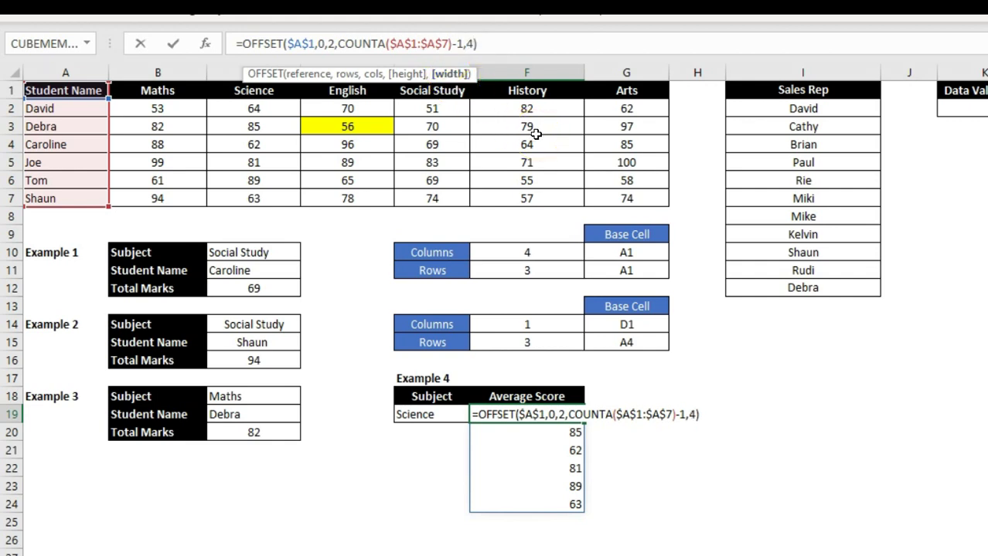
key(Return)
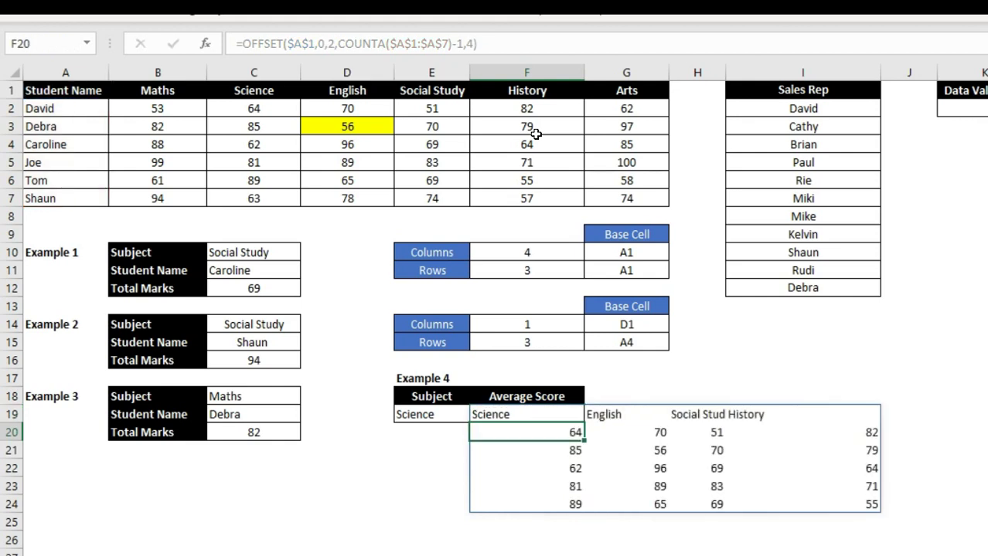
key(Up)
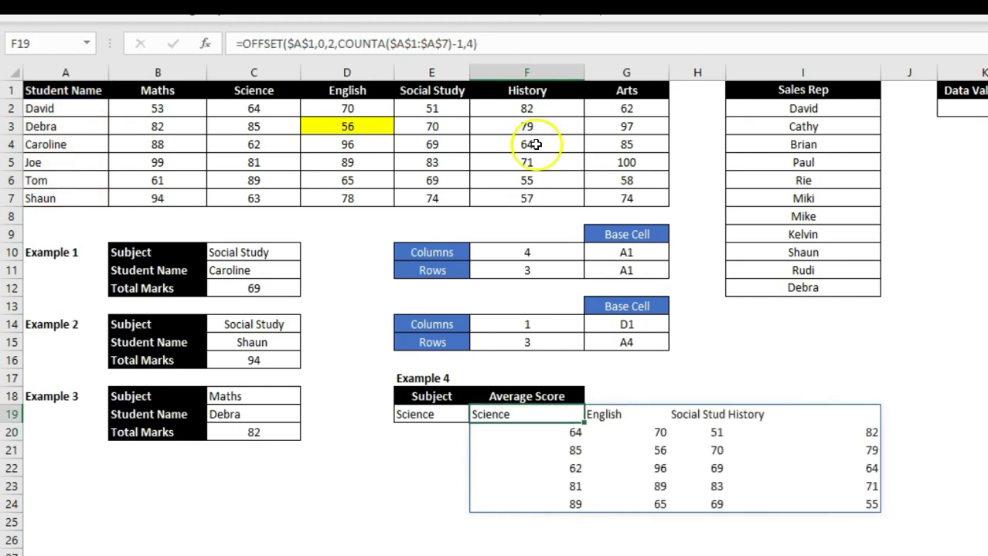
click(329, 44)
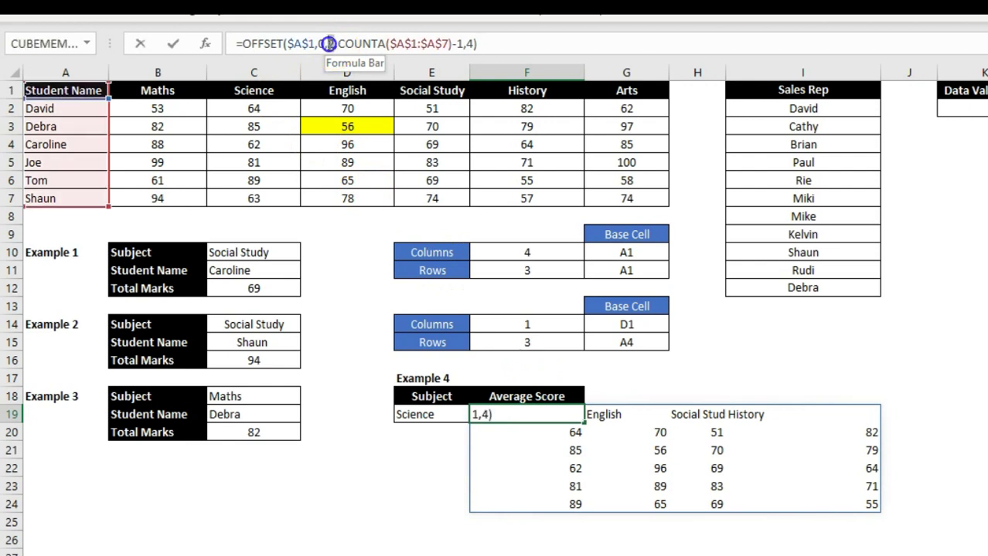
double_click(329, 44)
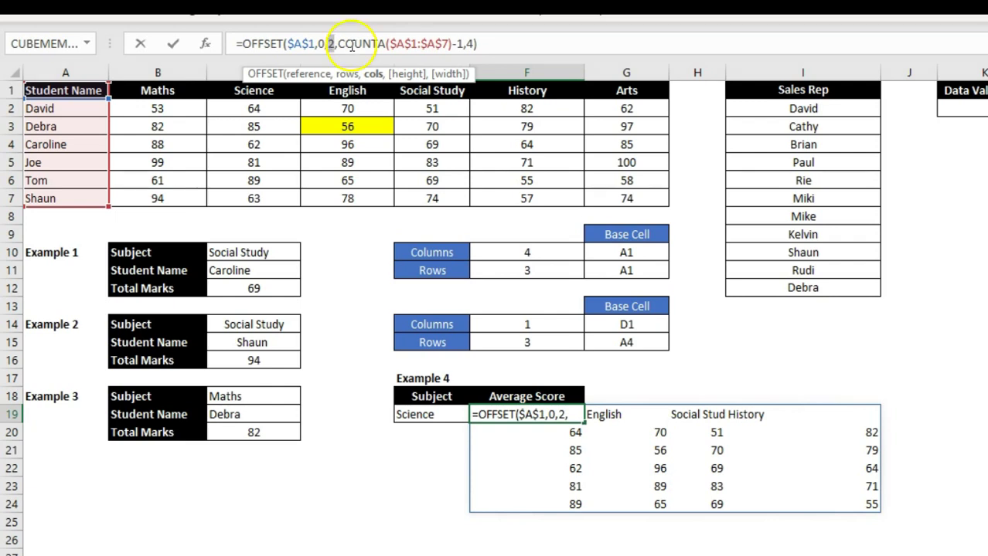
key(Escape)
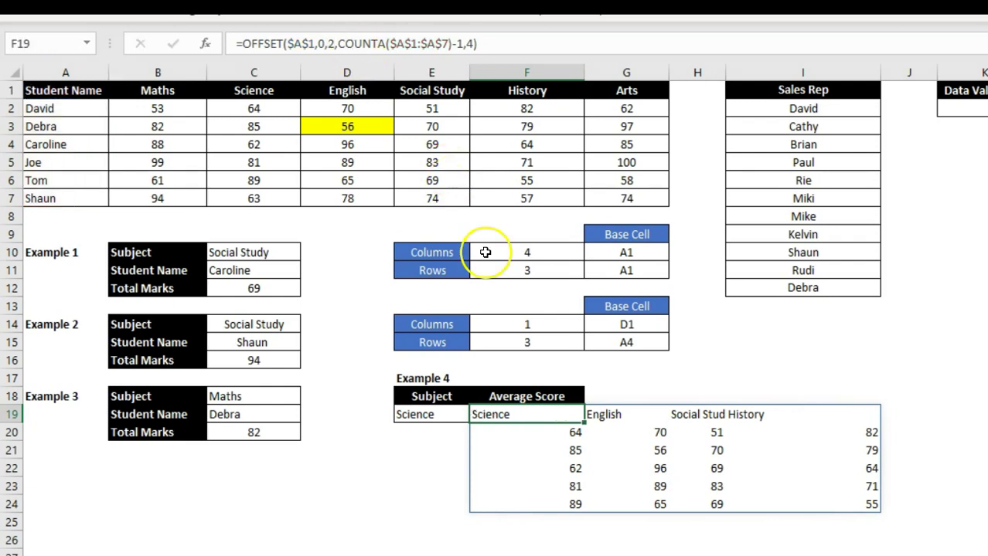
- Replace the COUNTA height argument in F19's OFFSET formula with the fixed value 7
click(255, 90)
drag(254, 90, 520, 199)
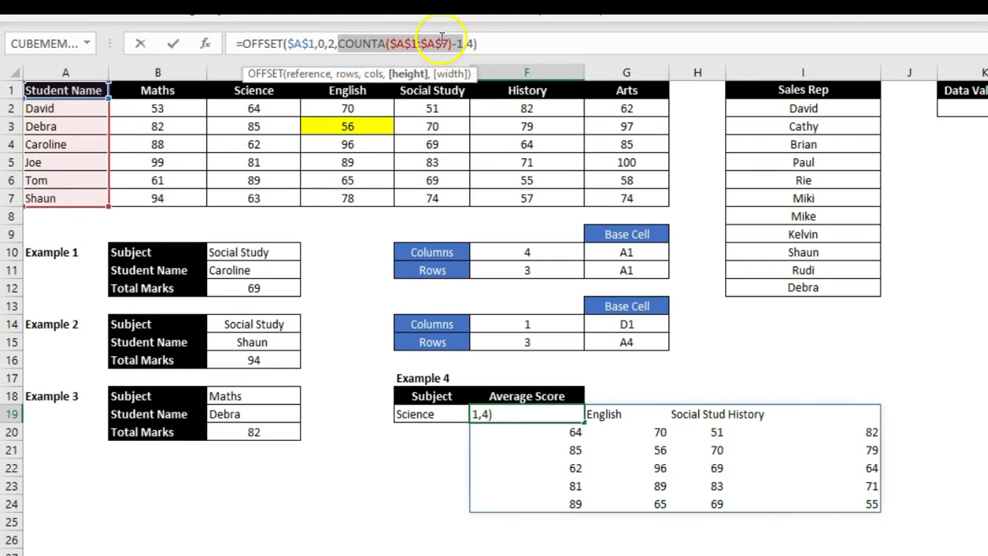
click(462, 42)
key(BackSpace)
key(BackSpace)
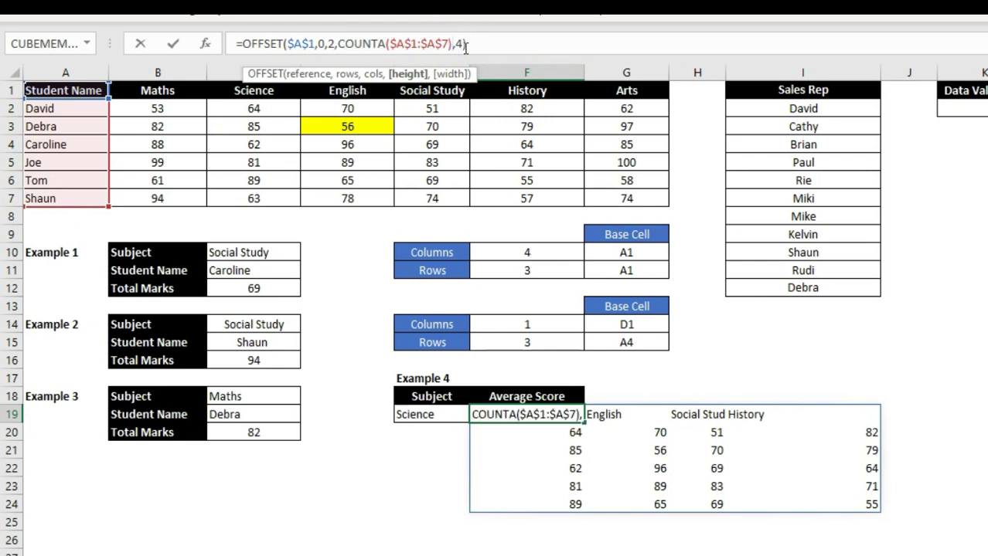
drag(454, 43, 344, 44)
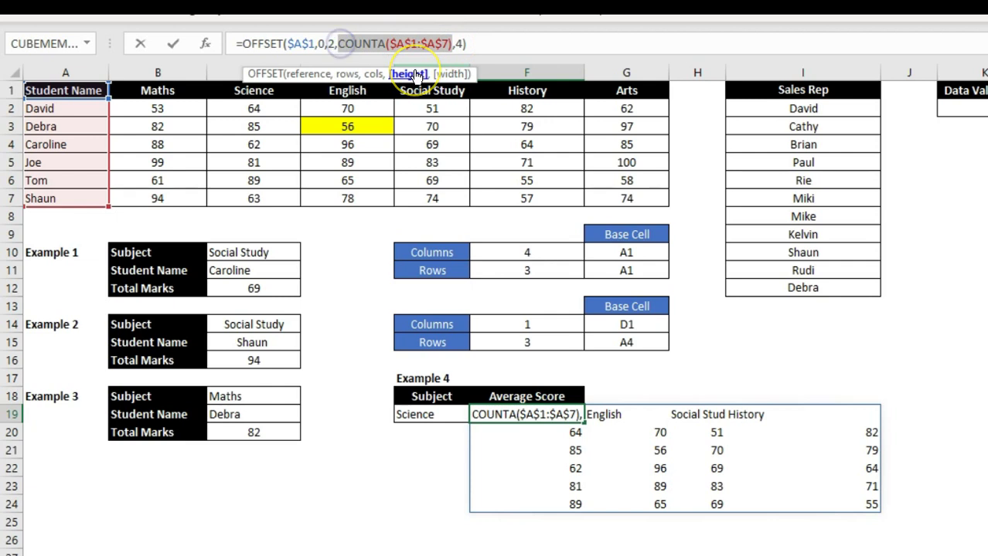
text(7)
key(Return)
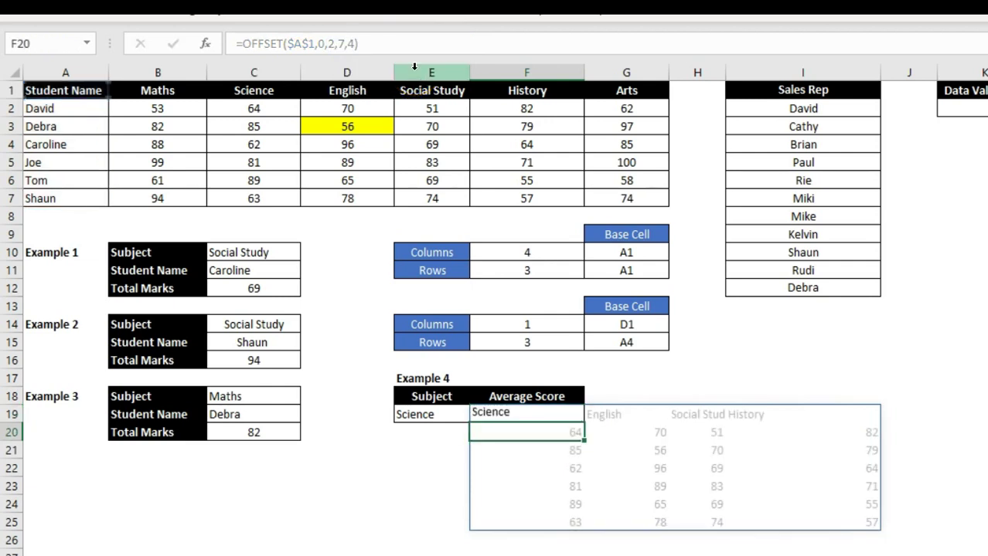
- Set F19's OFFSET width argument to 5 and columns argument to 1, and select B1:G7 in the score table for comparison
key(Up)
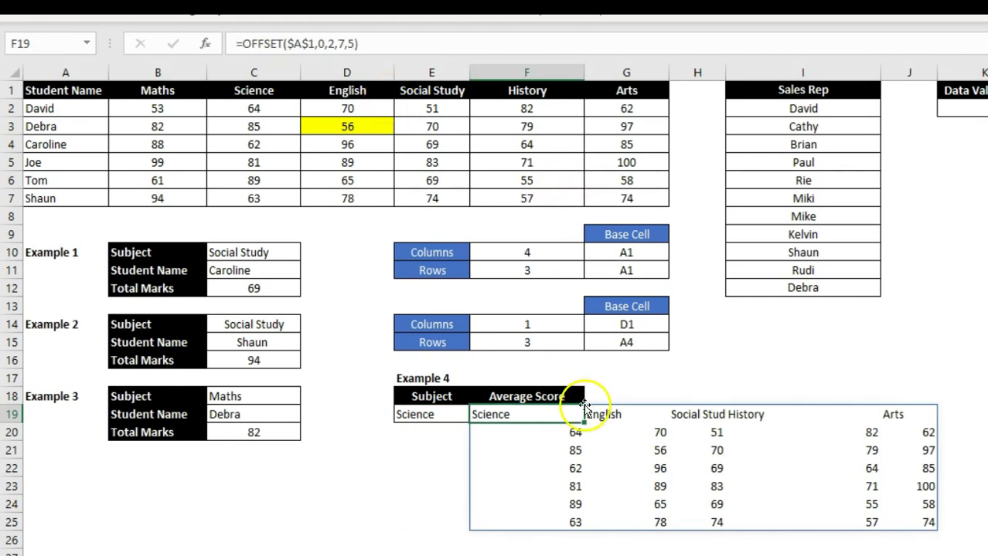
click(334, 43)
key(BackSpace)
text(1)
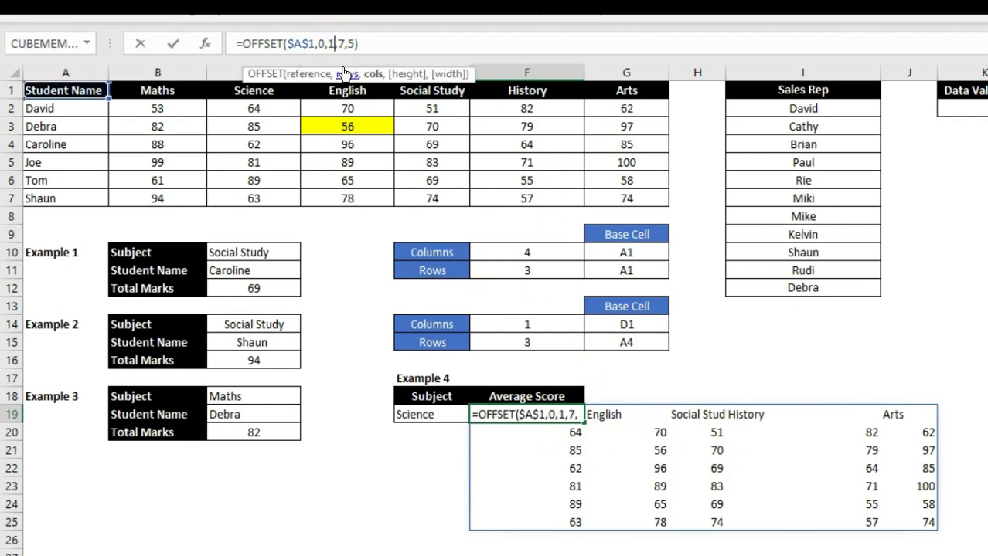
key(Return)
drag(141, 89, 655, 192)
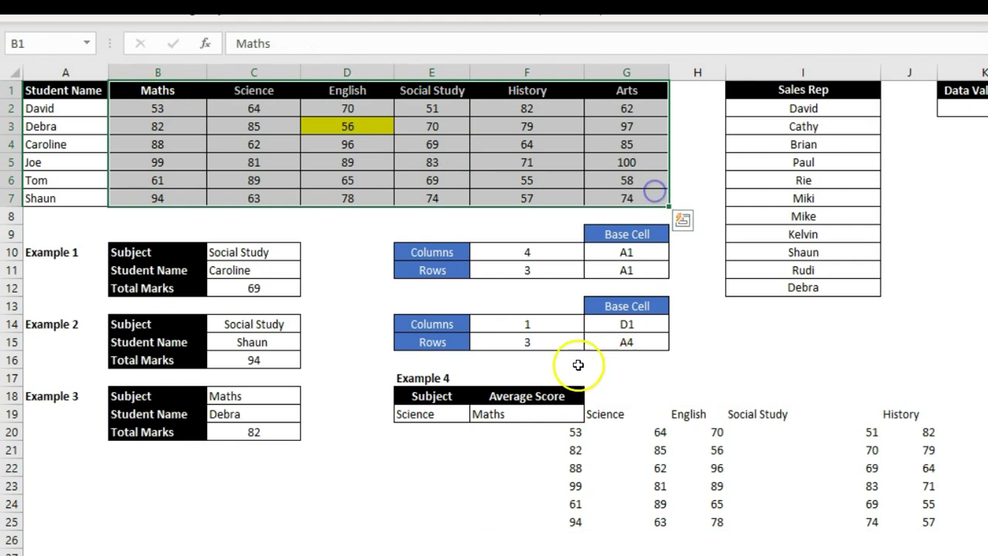
- Set the columns argument to 0 and the width to 7 in F19's formula, giving =OFFSET($A$1,0,0,7,7)
click(501, 415)
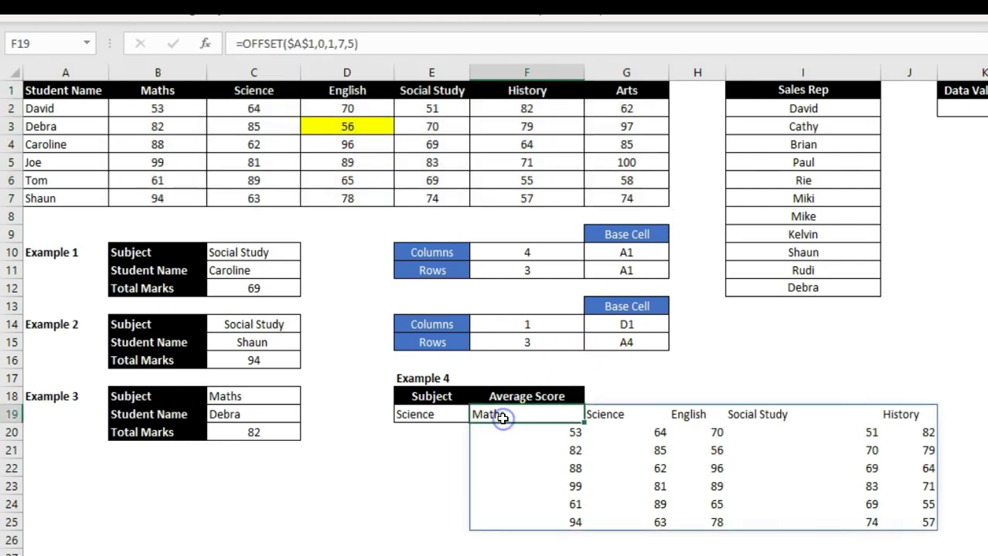
click(333, 49)
key(BackSpace)
text(0)
key(Return)
key(Up)
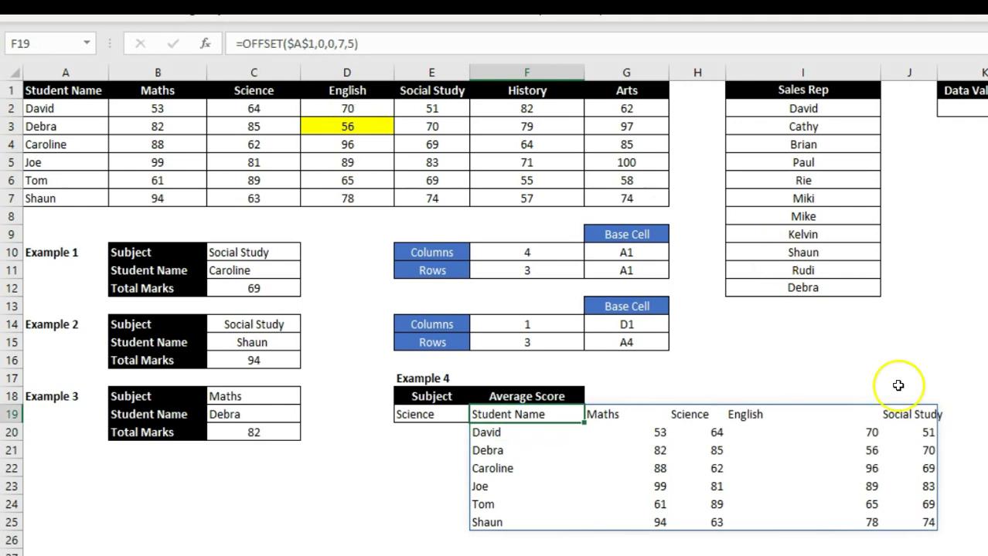
click(351, 44)
key(BackSpace)
text(7)
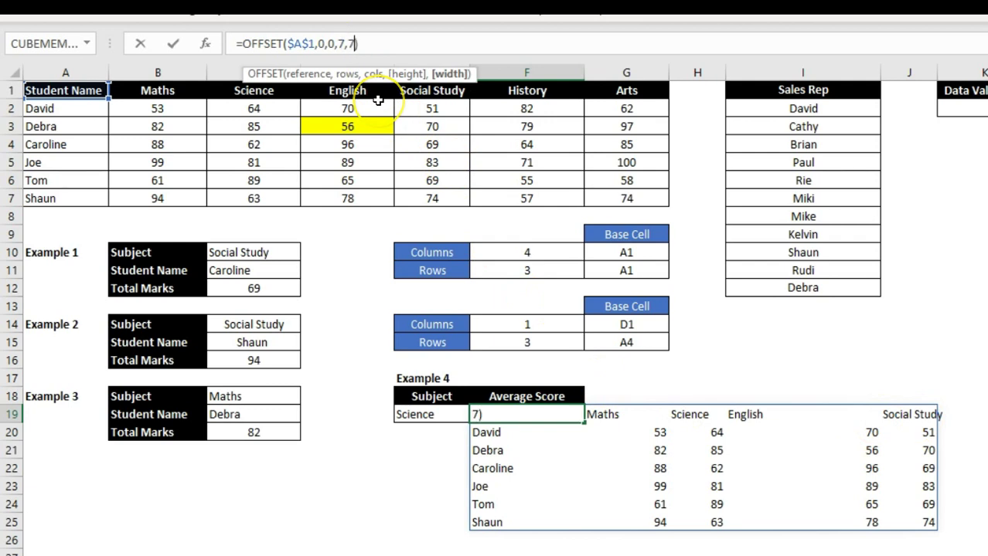
key(ctrl+Return)
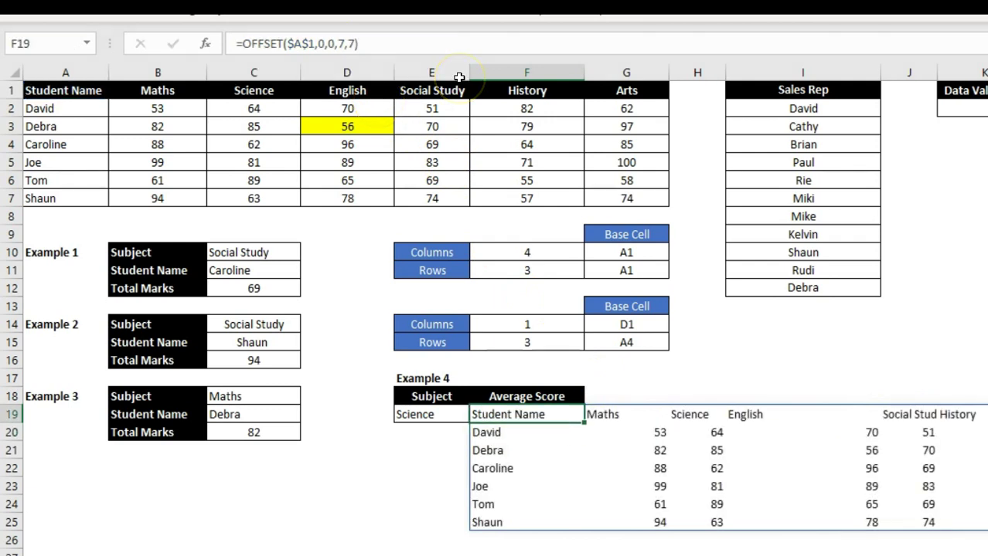
- Select the whole spilled range of seven rows by seven columns starting at F19 to examine it
key(shift+Right)
key(shift+Right)
key(shift+Right)
key(shift+Right)
key(shift+Right)
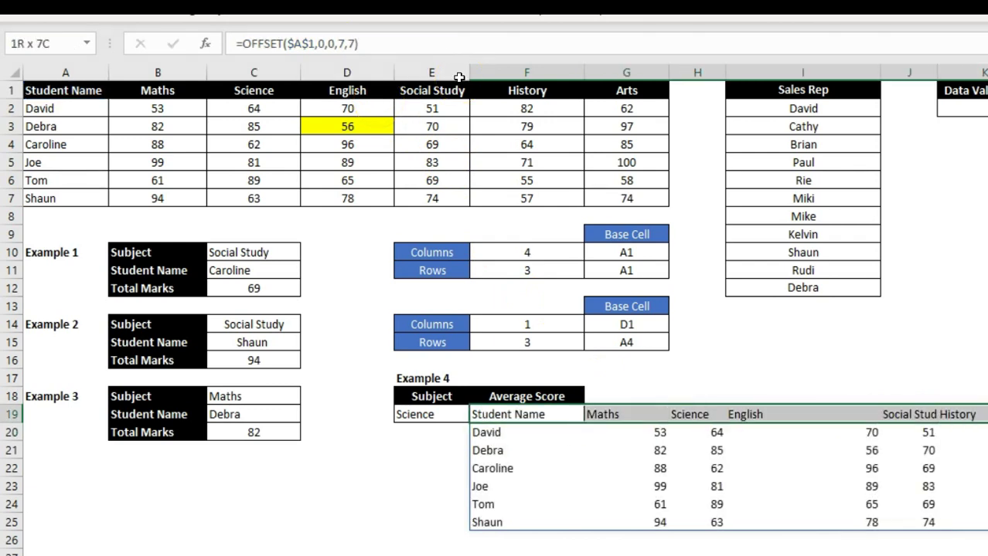
key(shift+Down)
key(shift+Down)
key(shift+Down)
key(shift+Down)
key(shift+Down)
key(shift+Down)
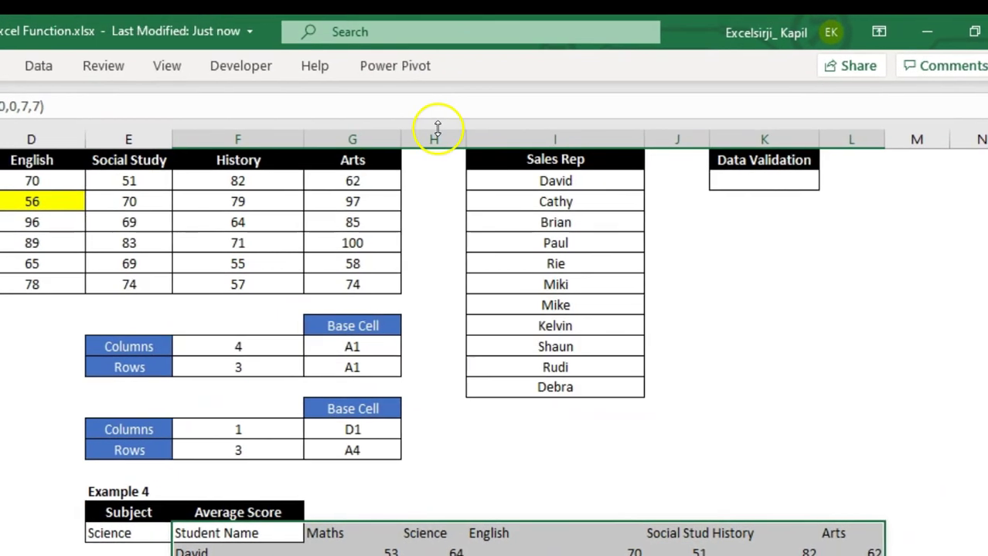
- Clear the last four names from the Sales Rep list in I9:I12
drag(590, 184, 602, 332)
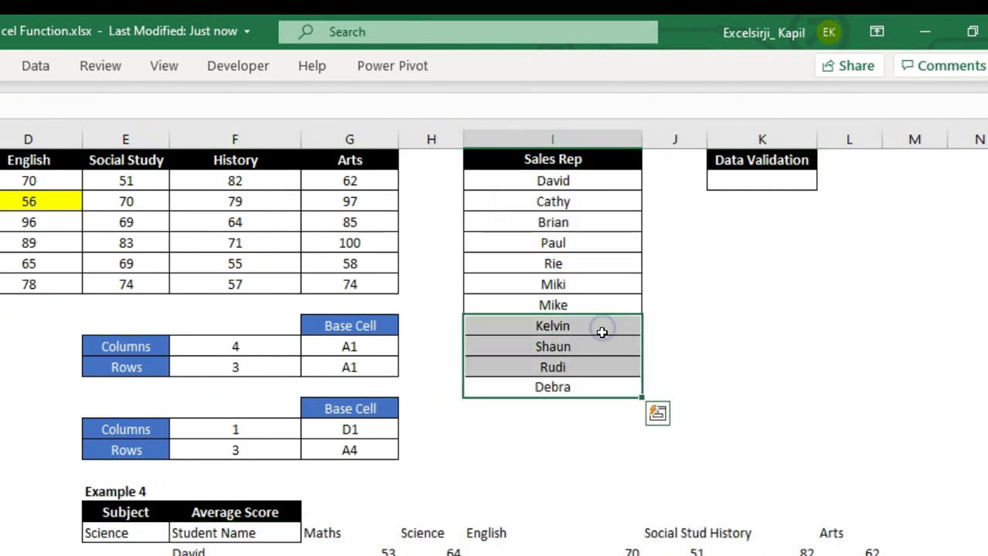
key(Delete)
click(750, 285)
- Replace the source of K2's data validation list with =$I$2:$I$12
click(747, 184)
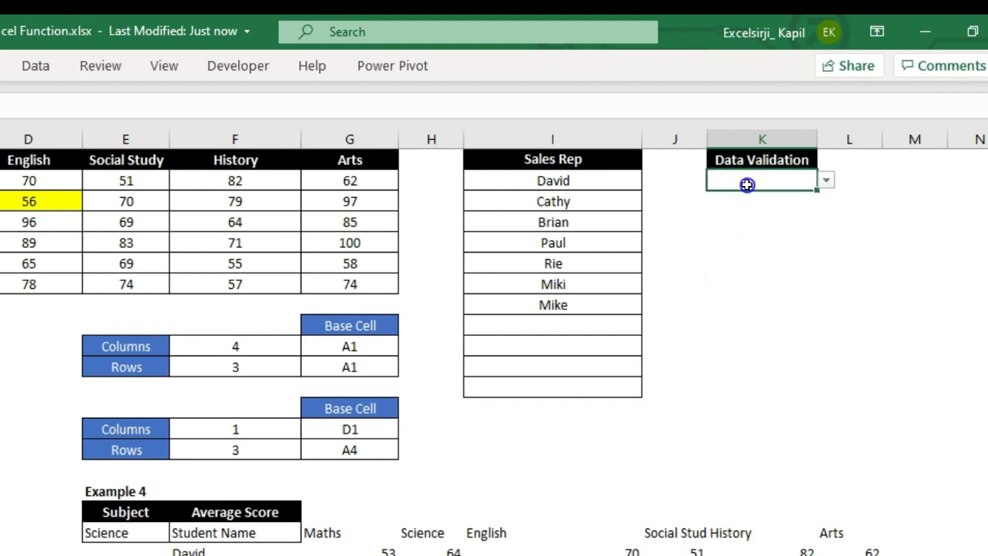
click(36, 66)
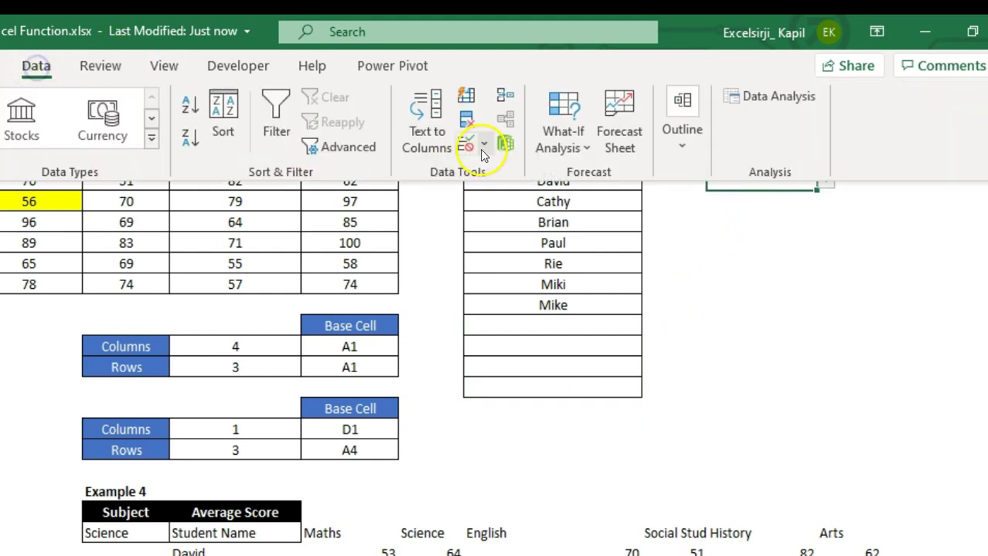
click(482, 149)
click(487, 170)
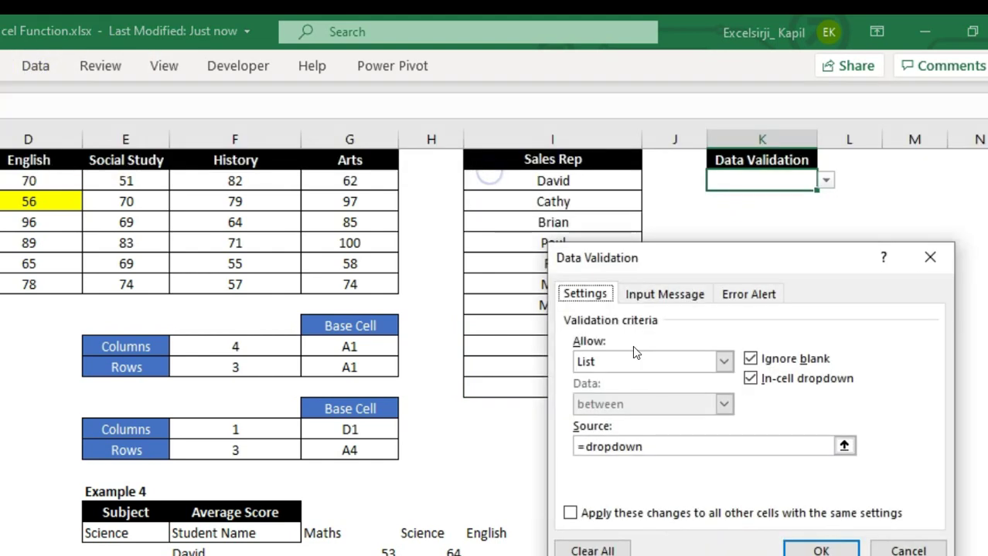
click(615, 446)
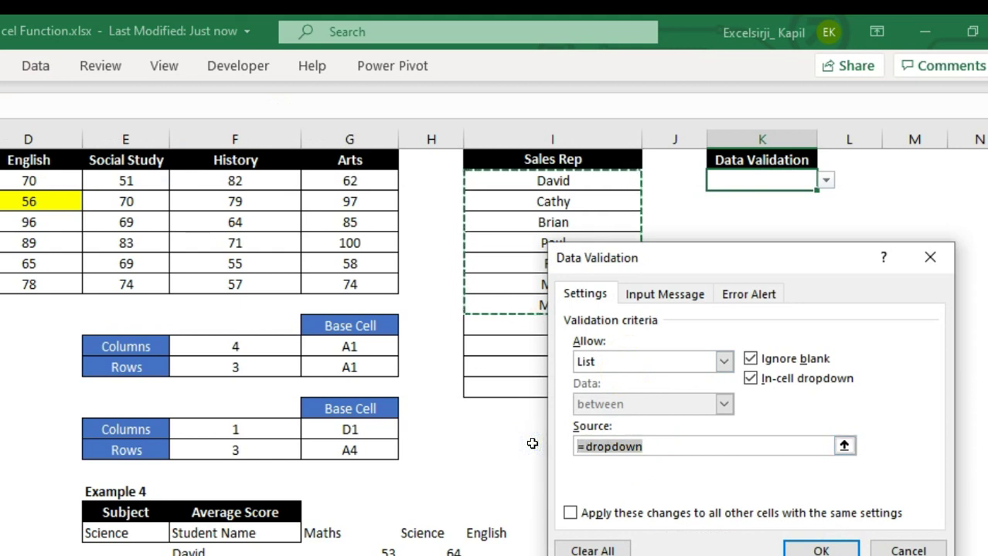
key(BackSpace)
drag(509, 187, 511, 380)
click(823, 551)
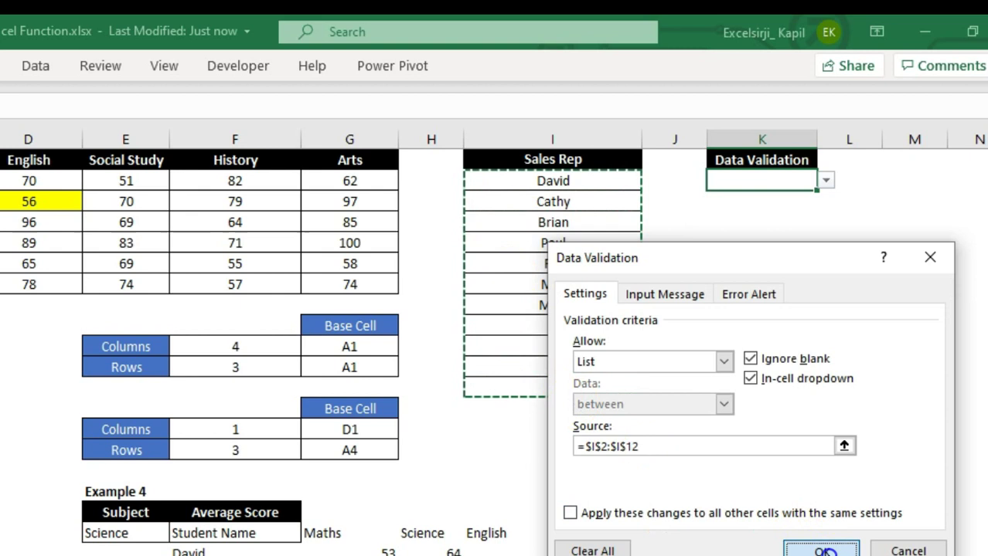
- Check the entries in K2's dropdown list, including the end of the list
click(826, 181)
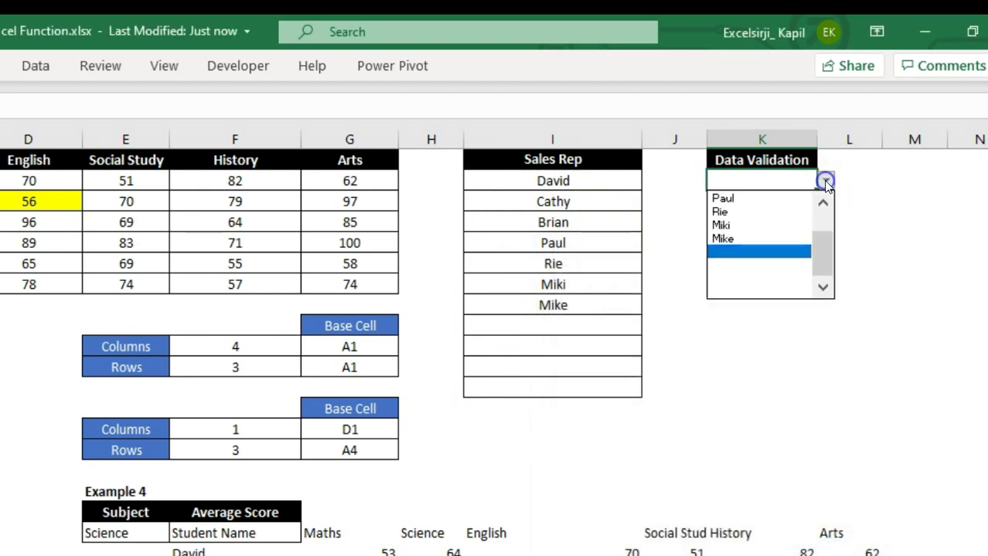
drag(826, 247, 822, 267)
click(695, 309)
- Enter =OFFSET($I$2,0,0,COUNTA($I$2:$I$12),0) in K7, accepting the closing parenthesis correction
click(760, 287)
text(=)
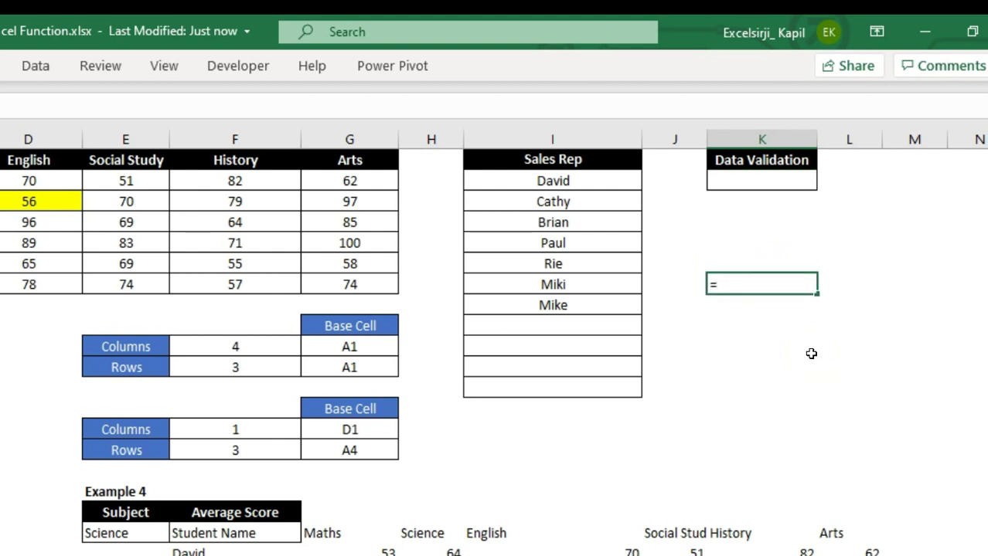
text(offset()
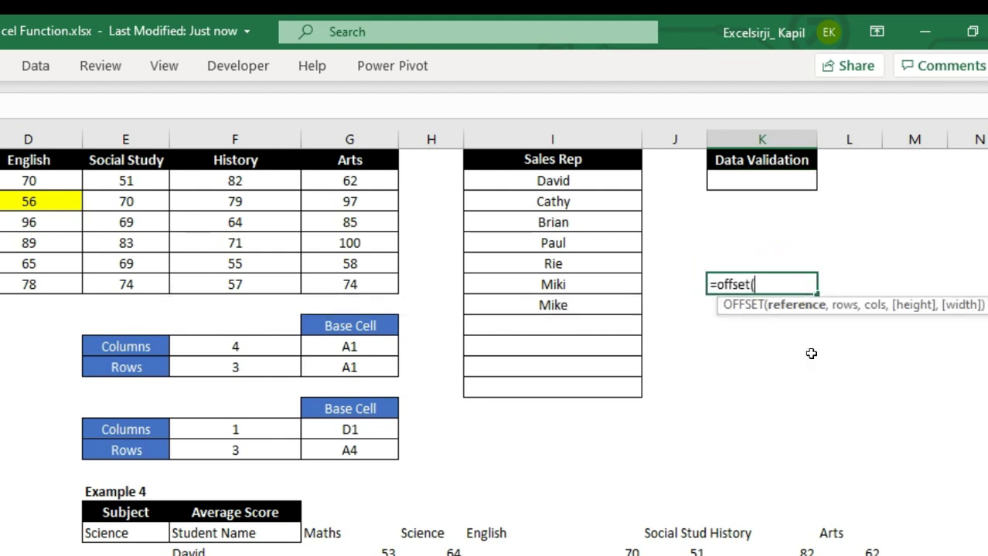
click(591, 180)
key(F4)
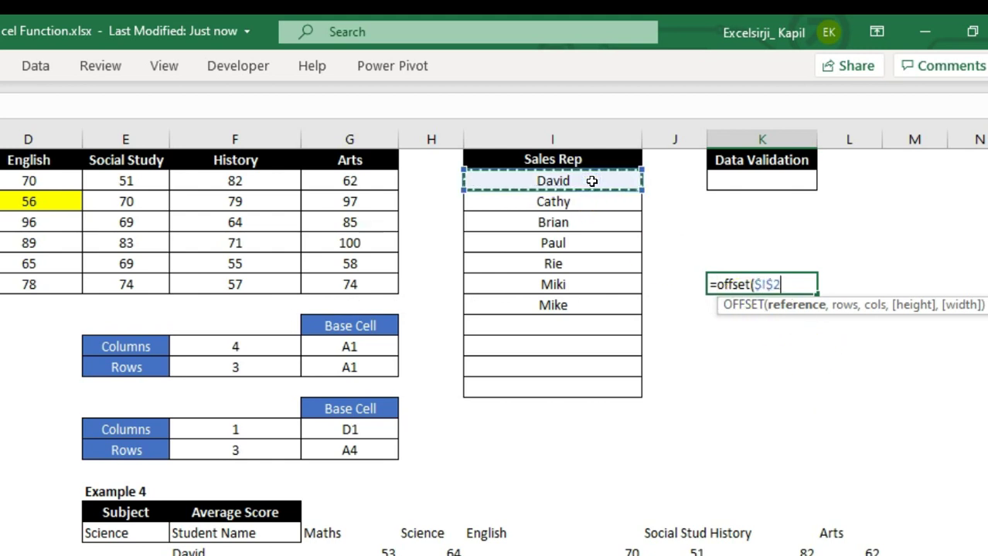
text(,0)
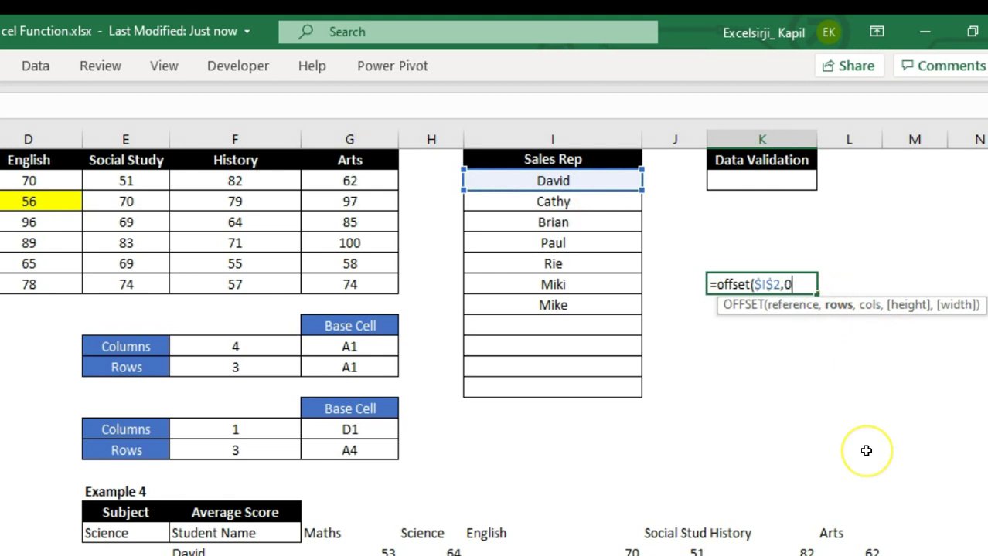
text(,0,)
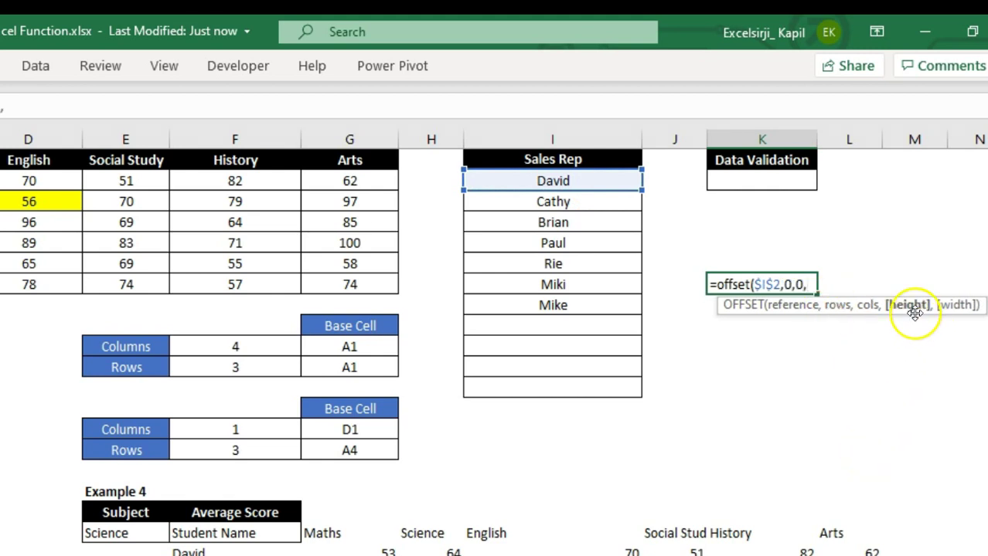
text(counta()
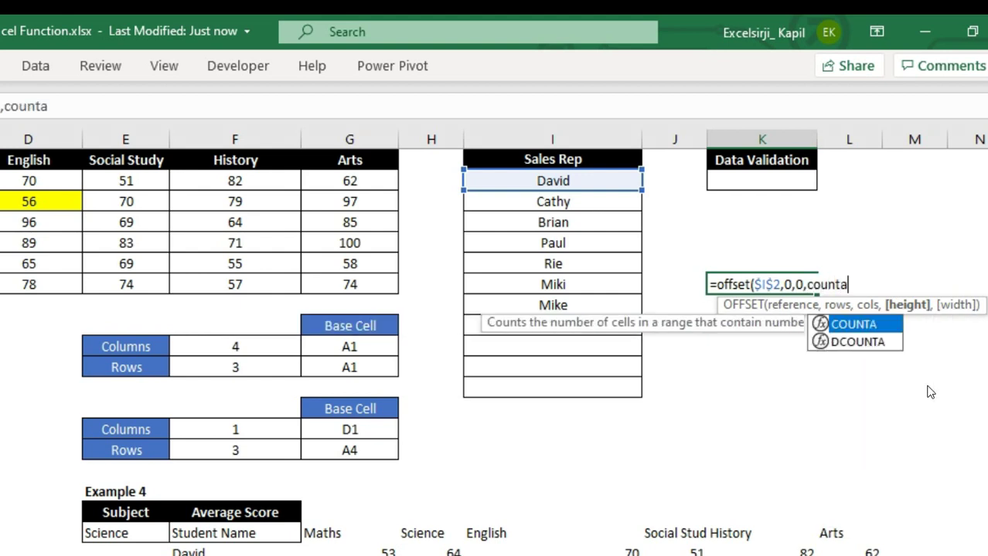
drag(582, 183, 578, 393)
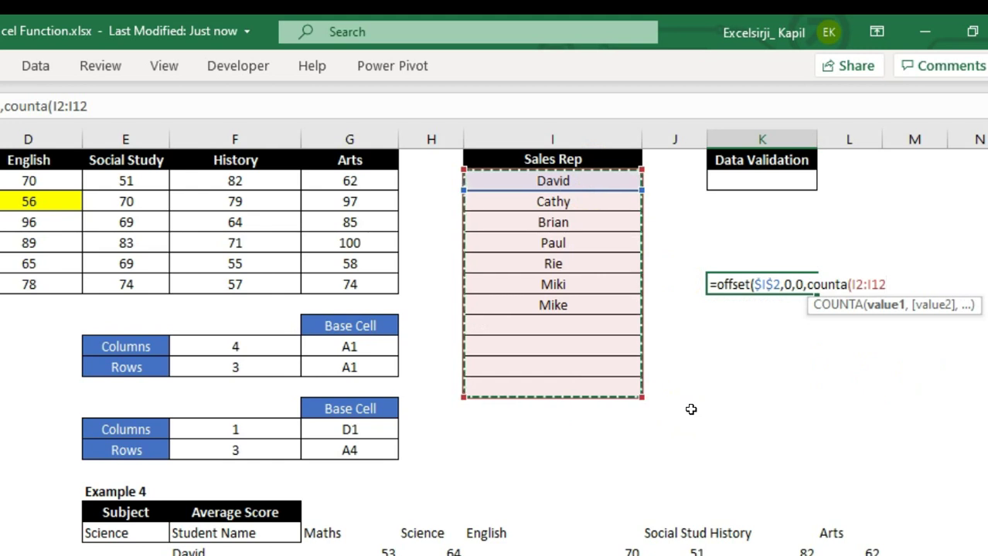
key(F4)
text(),)
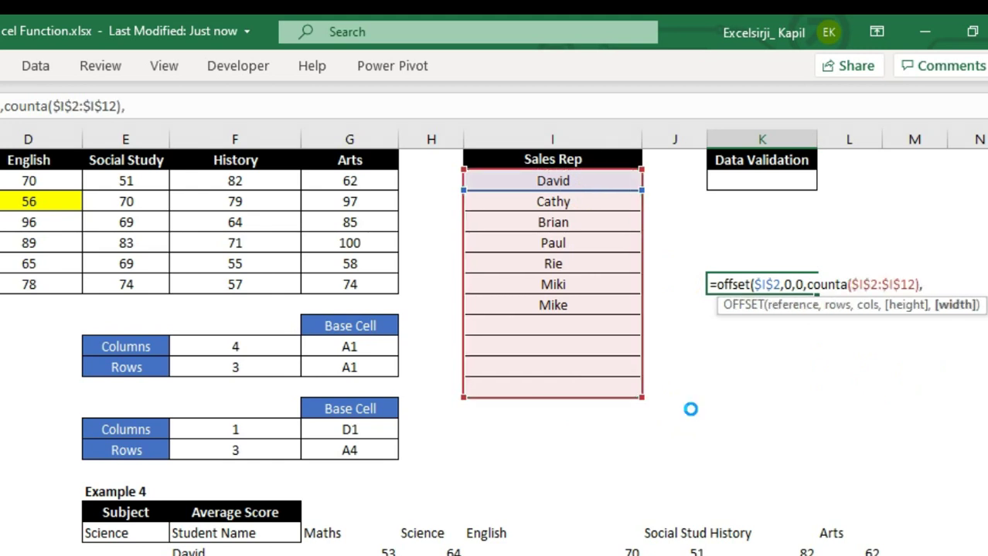
key(Return)
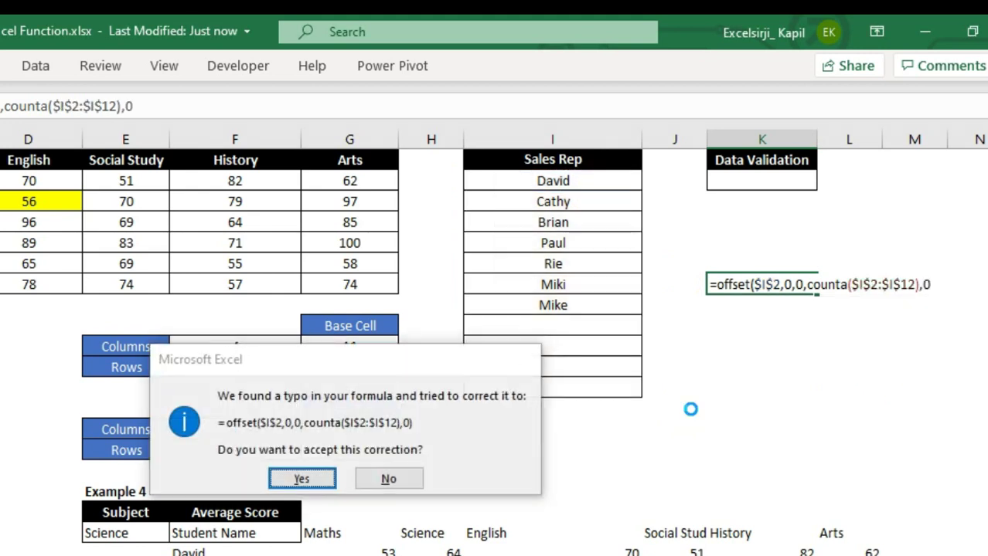
key(Return)
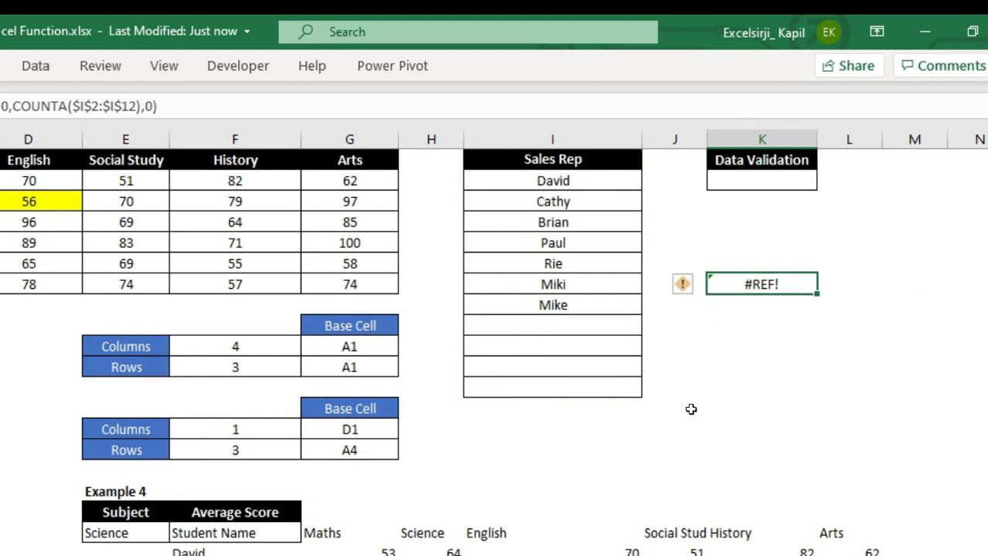
- Set the width in K7's formula to 1, and remove the width argument, leaving =OFFSET($I$2,0,0,COUNTA($I$2:$I$12))
key(F2)
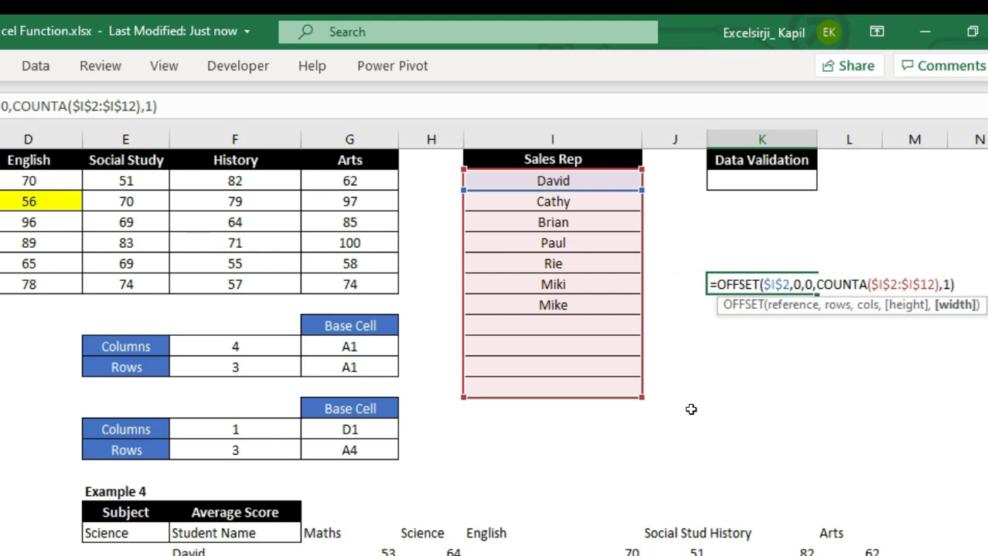
key(Return)
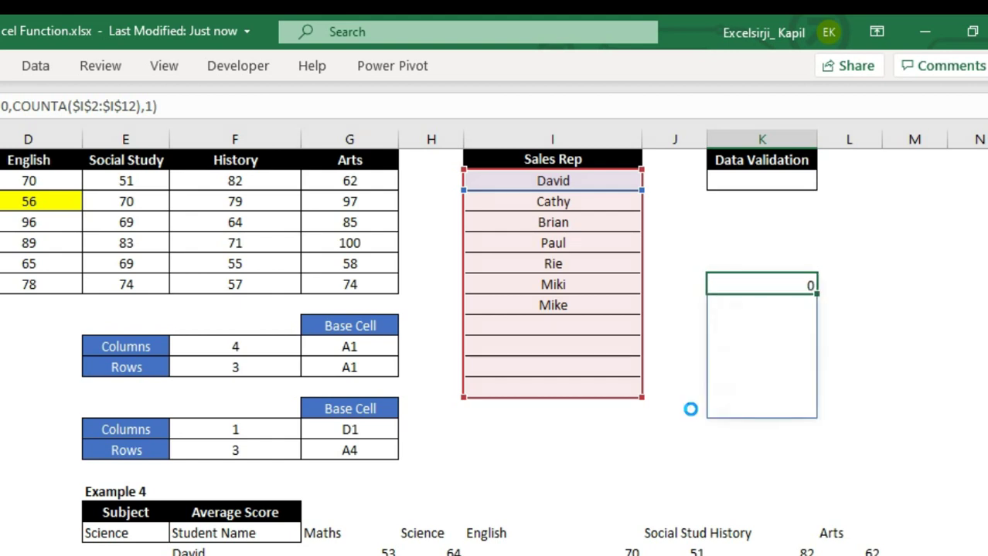
key(Up)
key(F2)
key(Left)
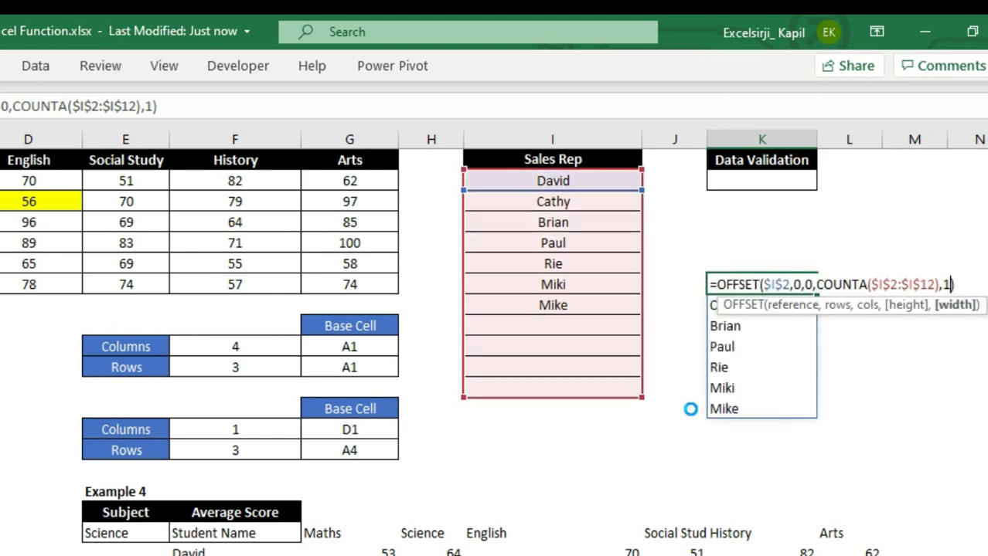
key(BackSpace)
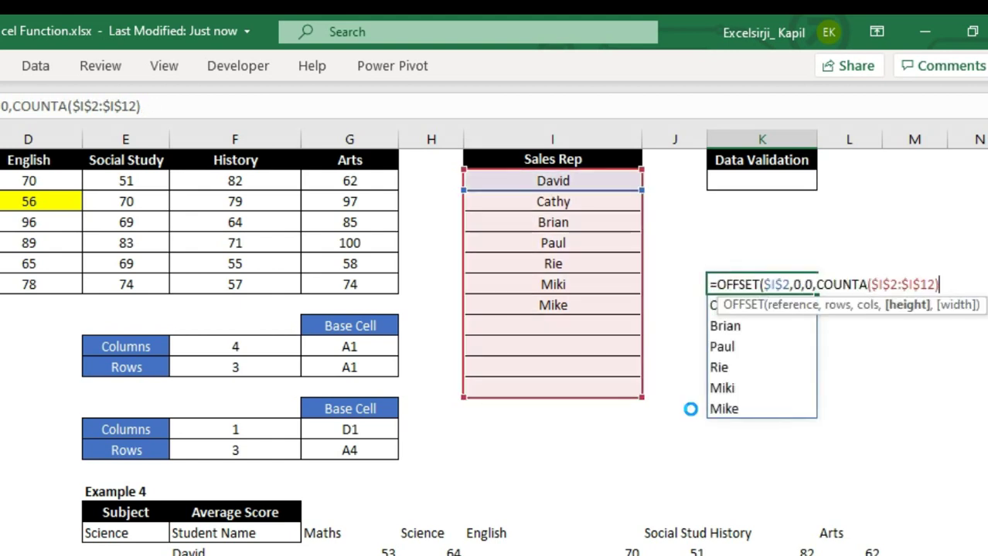
key(Return)
key(Return)
- Step through the spilled sales rep names from K7 downward to examine the OFFSET results
key(Up)
key(Down)
key(Down)
key(Down)
key(Down)
key(Down)
key(Down)
key(Down)
key(Down)
key(Up)
key(Up)
key(Up)
key(Up)
key(Up)
key(Up)
key(Up)
key(Up)
- Copy the formula from K7 and set it as K2's list validation source: =OFFSET($I$2,0,0,COUNTA($I$2:$I$12))
key(F2)
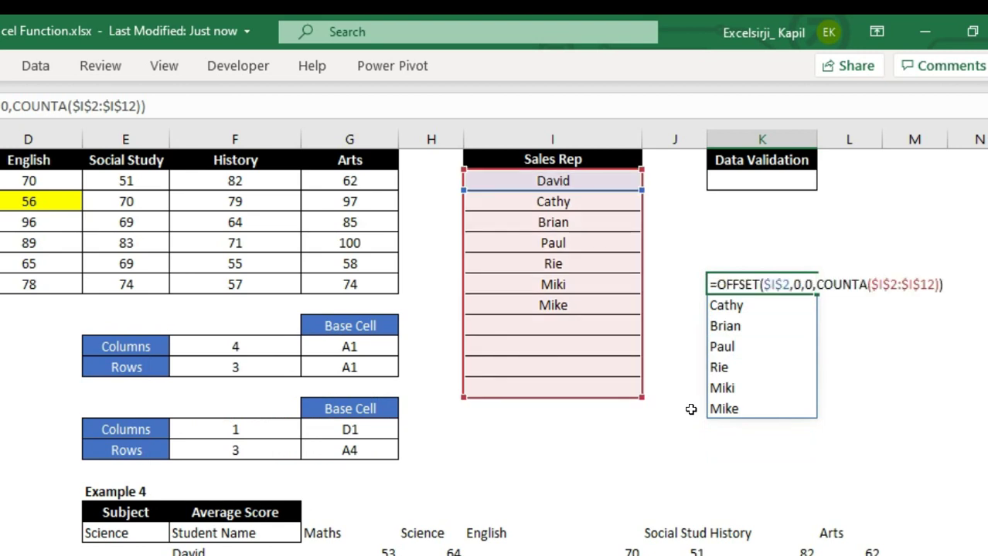
key(Escape)
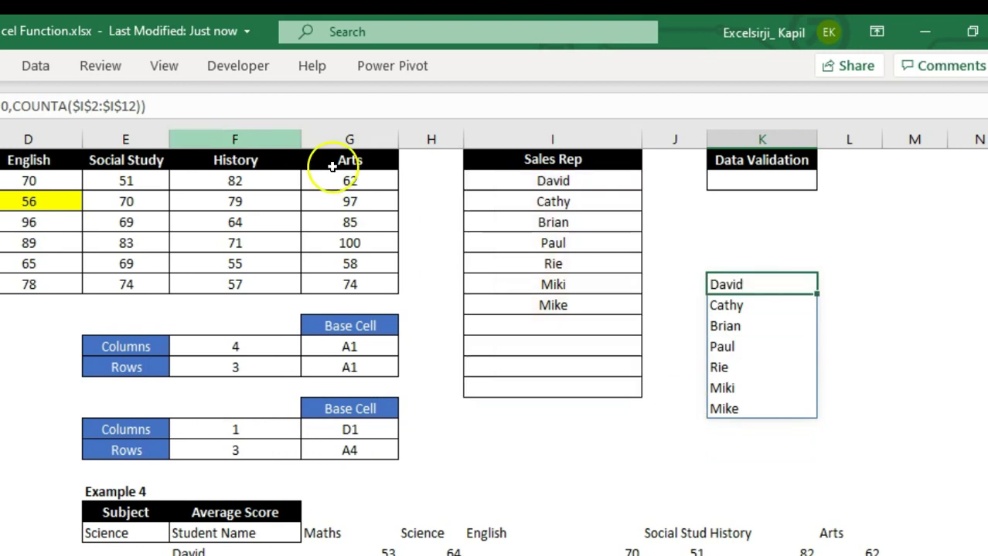
click(764, 181)
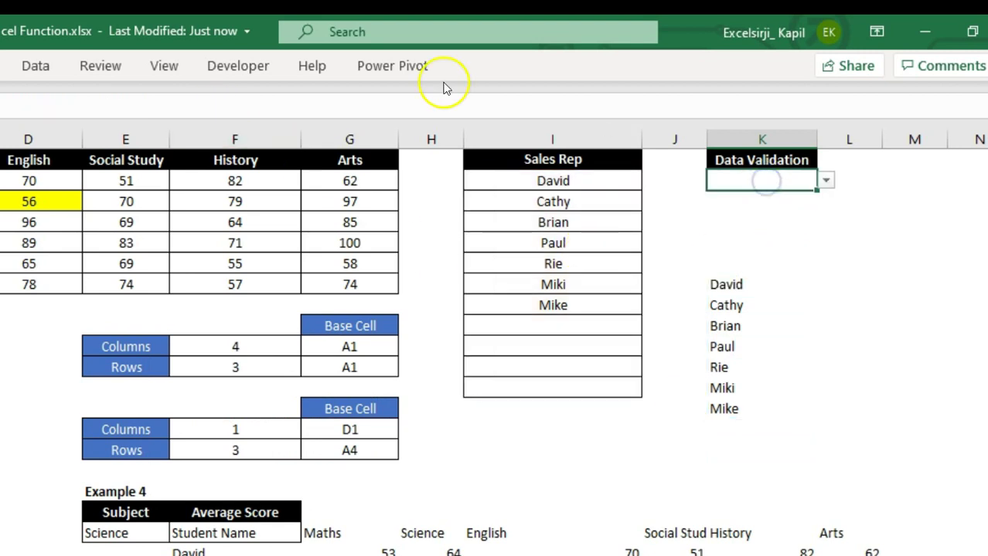
click(37, 65)
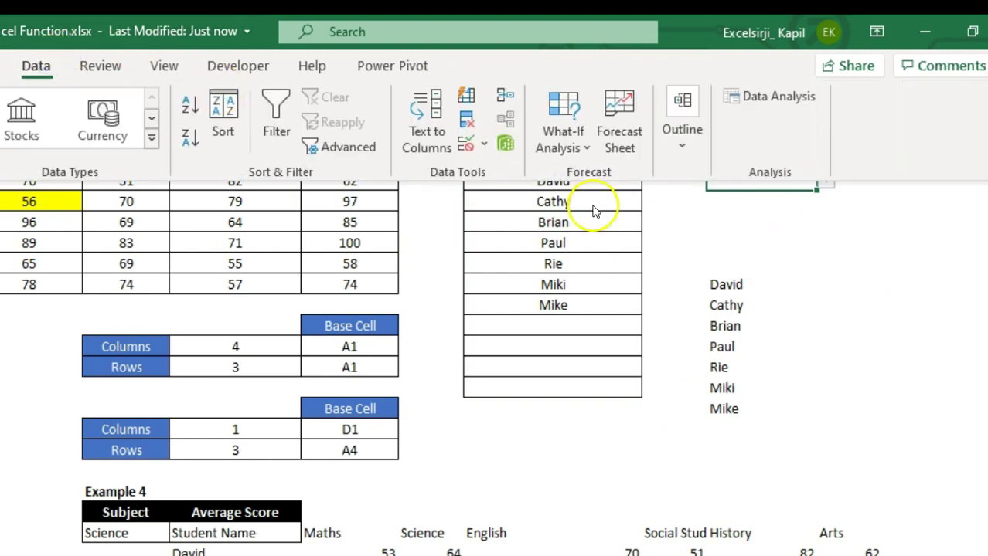
click(481, 145)
click(487, 172)
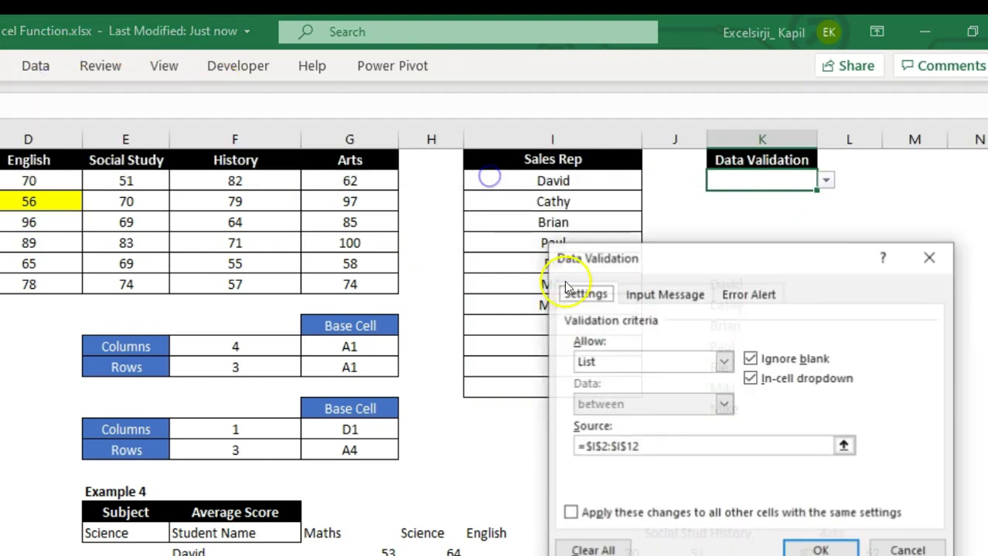
drag(646, 448, 498, 445)
key(BackSpace)
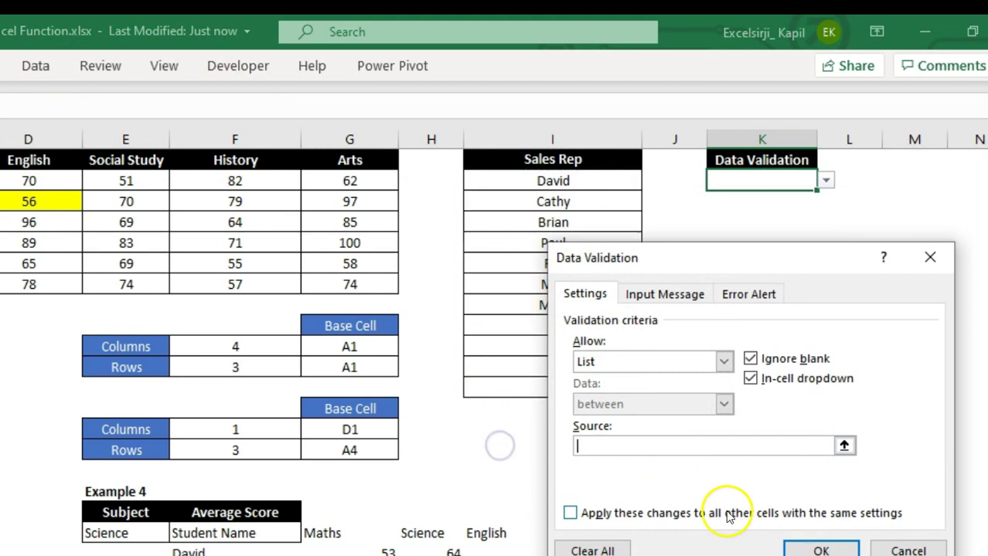
key(ctrl+v)
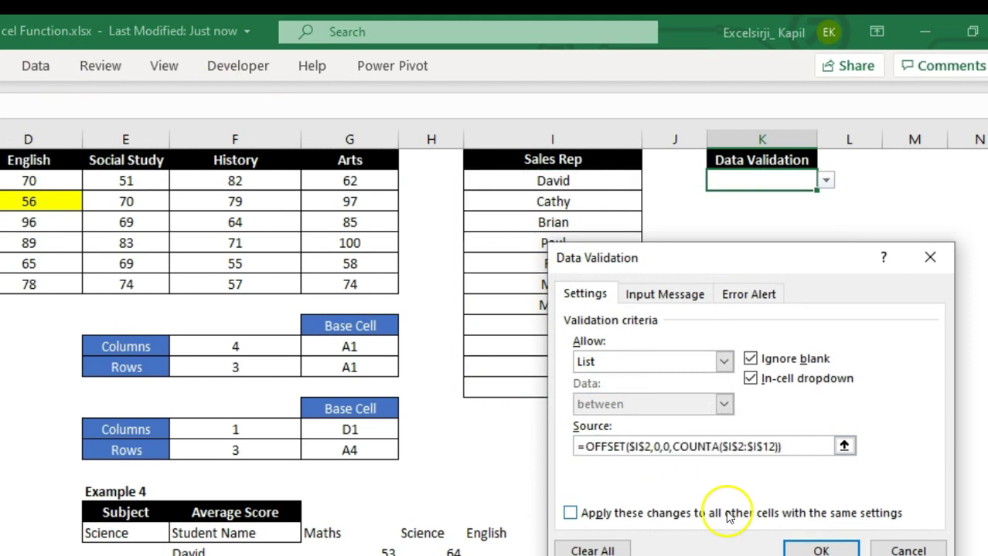
click(820, 549)
- Examine the entries in K2's dropdown list from beginning to end, closing it without choosing a sales rep
key(alt+Down)
key(Up)
key(Up)
key(p)
key(m)
key(m)
key(d)
key(Down)
key(Down)
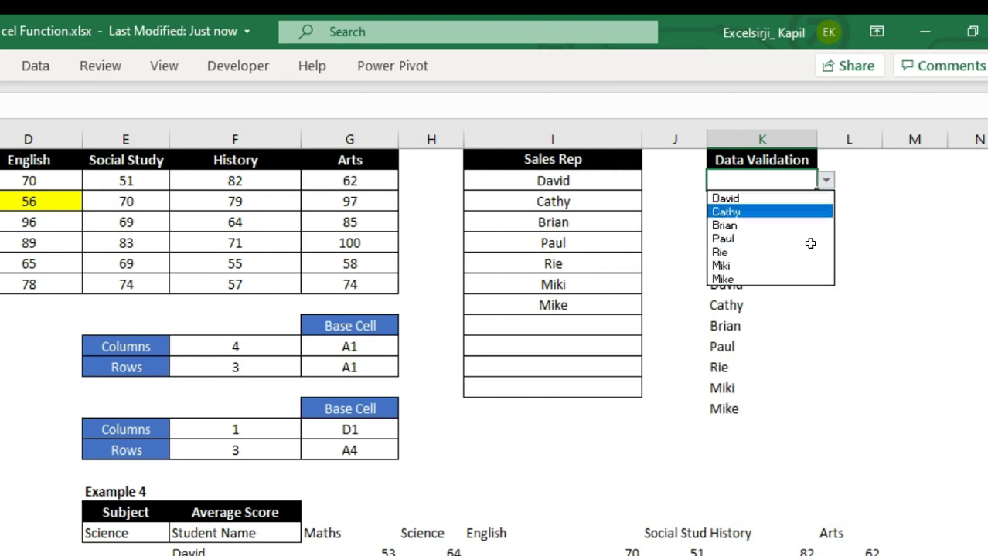
key(Escape)
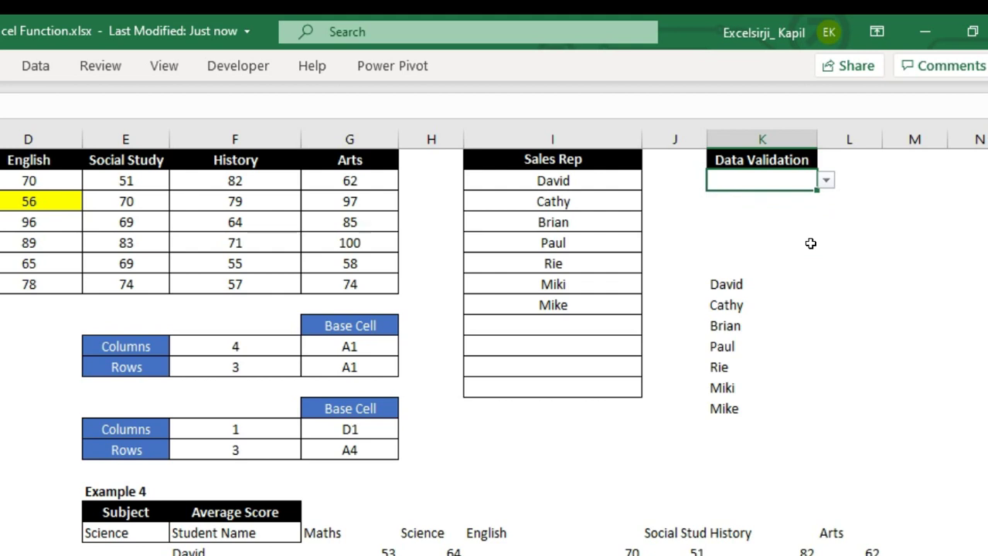